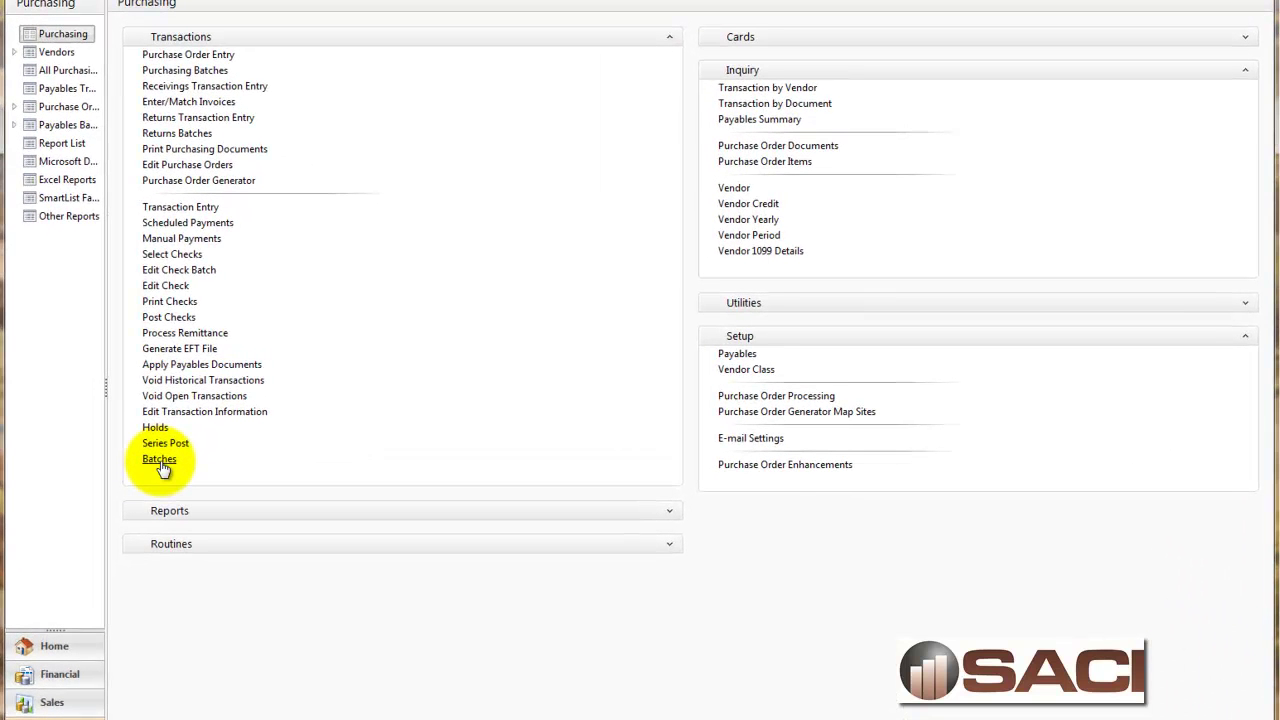
Open Payables Batch Entry and select the user's batch from the batch ID lookup.
{"action": "left_click", "coordinate": [161, 466]}
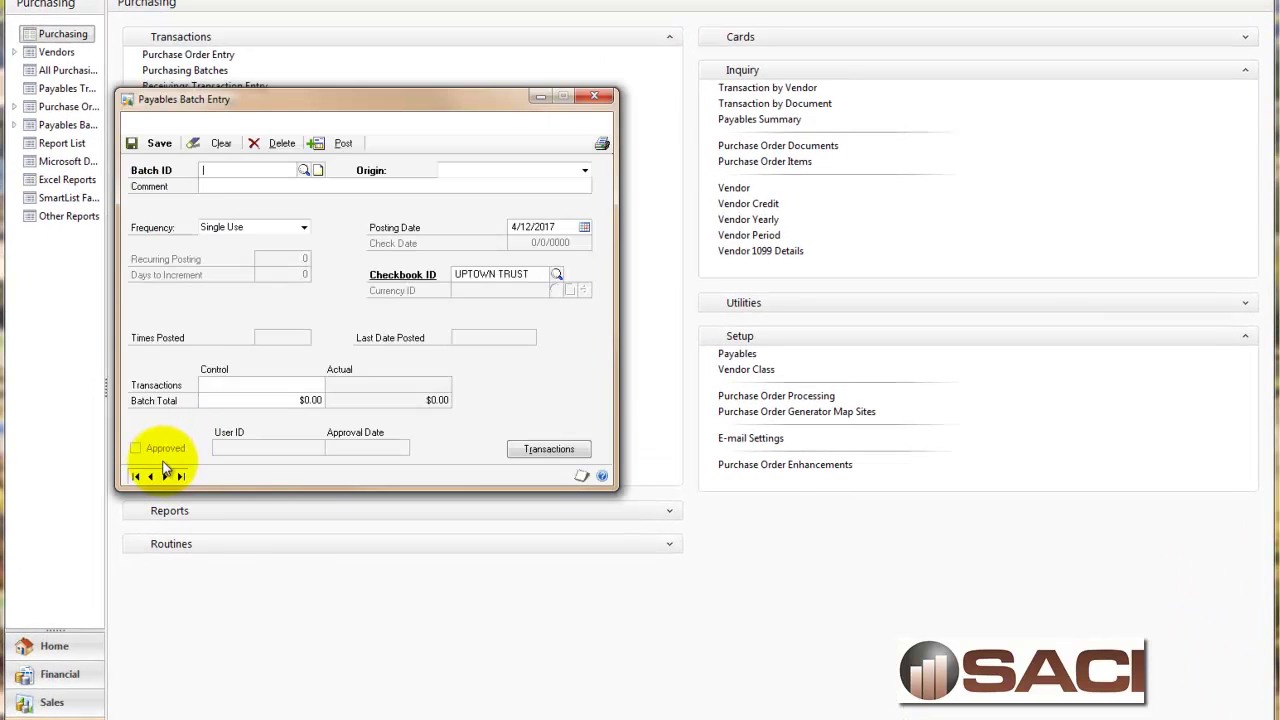
{"action": "left_click", "coordinate": [306, 171]}
{"action": "double_click", "coordinate": [185, 213]}
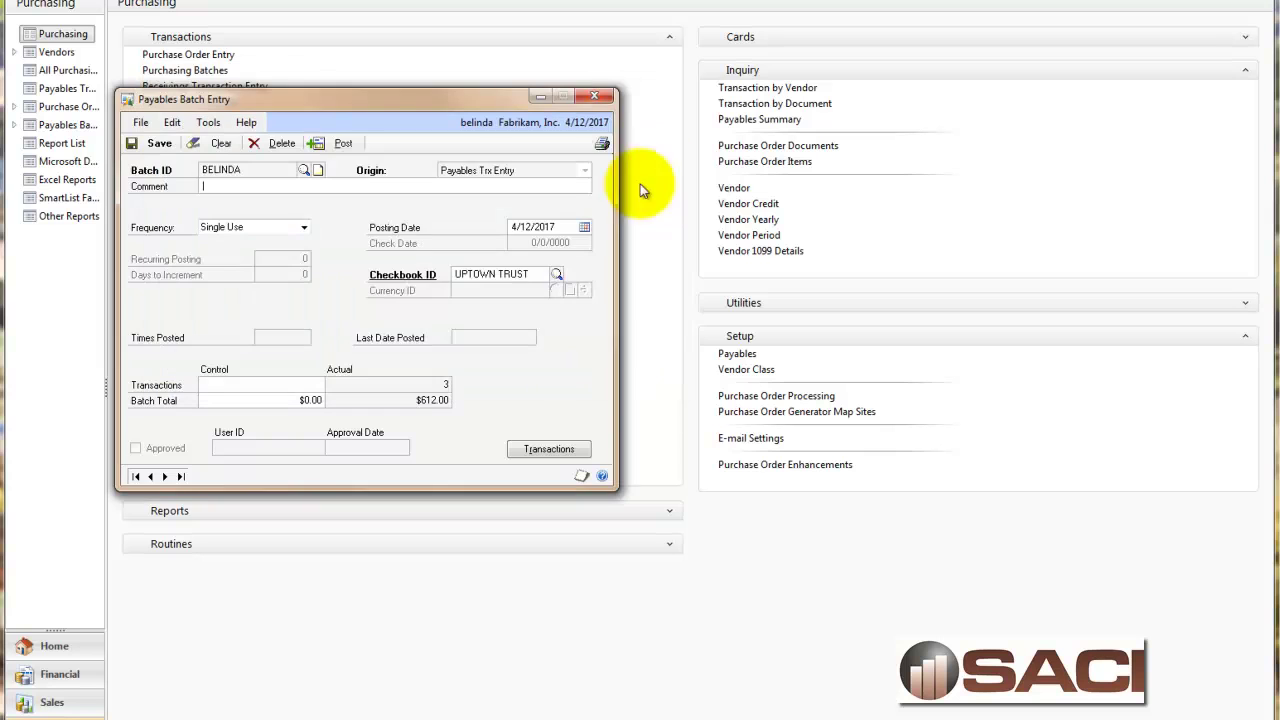
Print the batch edit list to the screen only, cancelling the second report's destination prompt.
{"action": "left_click", "coordinate": [602, 143]}
{"action": "left_click", "coordinate": [439, 377]}
{"action": "left_click", "coordinate": [439, 394]}
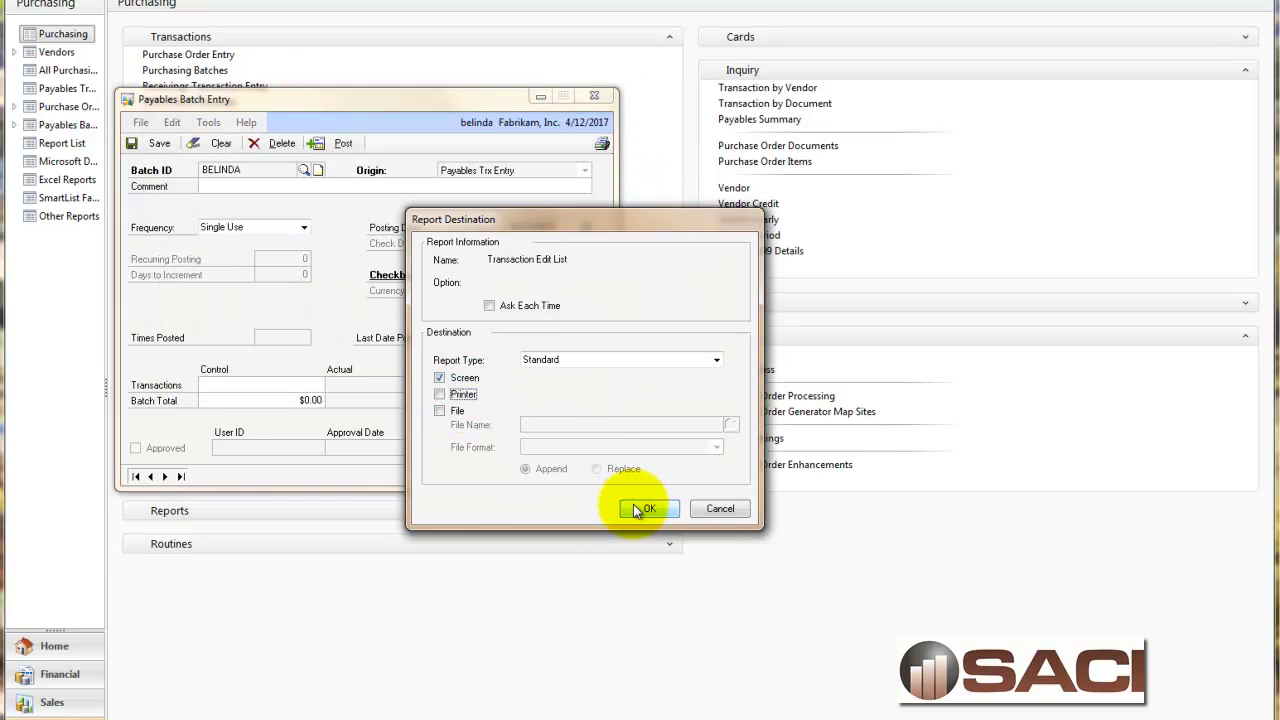
{"action": "left_click", "coordinate": [645, 508]}
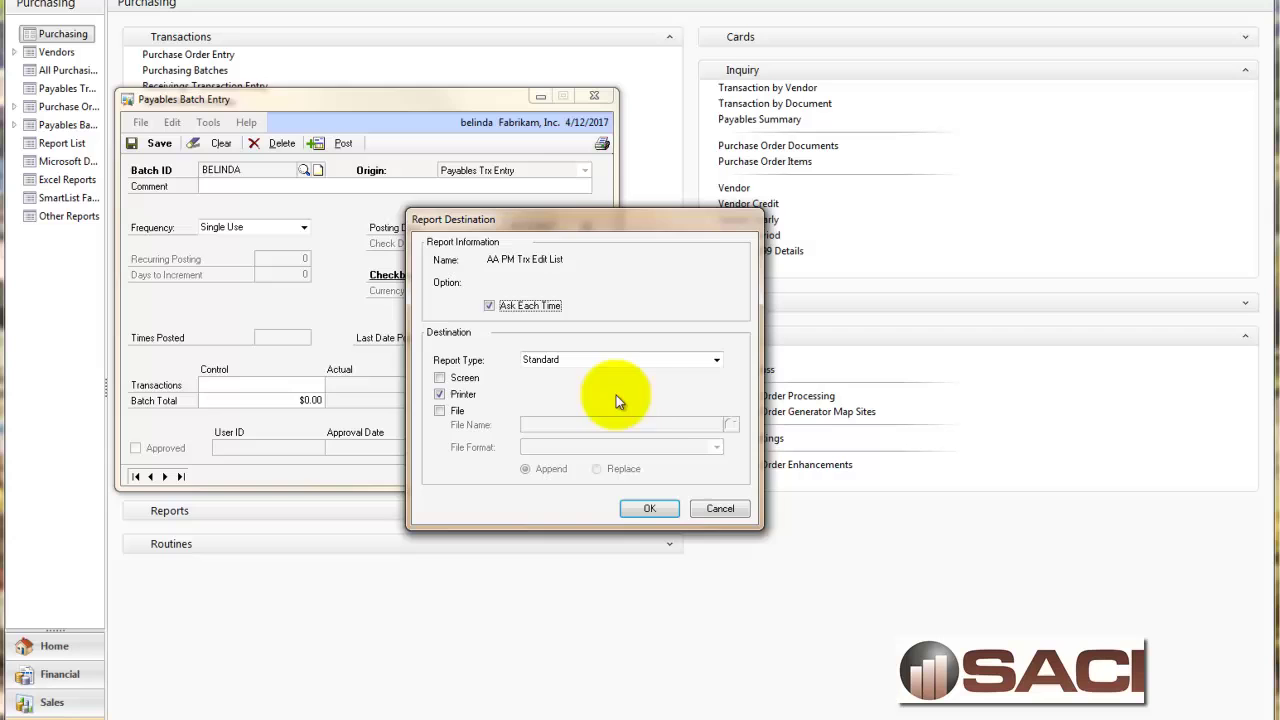
{"action": "left_click", "coordinate": [723, 509]}
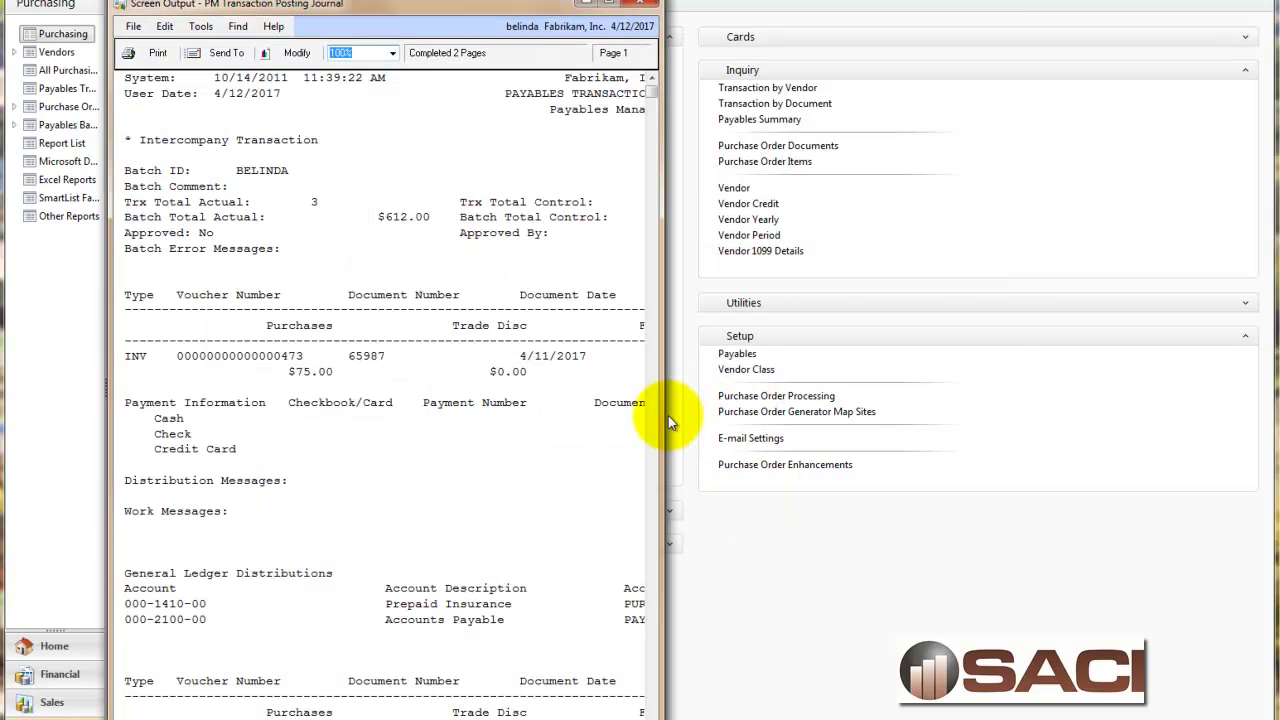
Widen the edit list window to review all its columns, then close the report.
{"action": "left_click_drag", "start_coordinate": [663, 414], "coordinate": [1148, 435]}
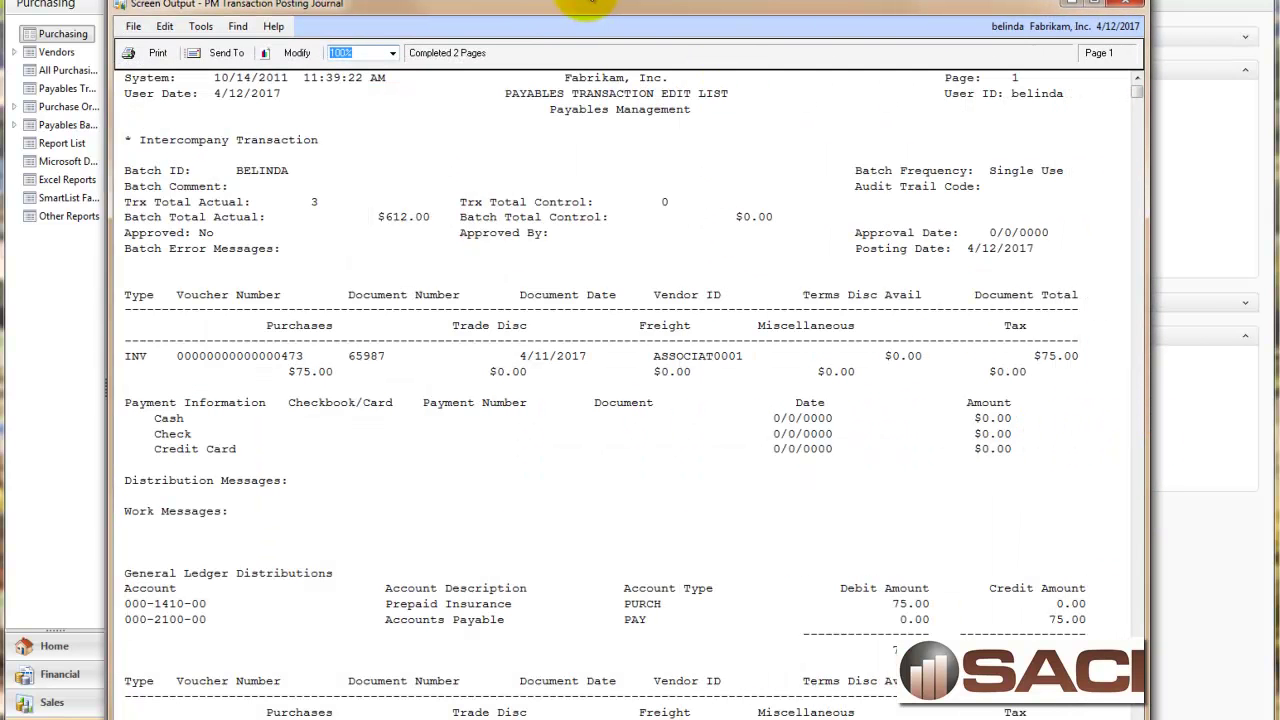
{"action": "left_click_drag", "start_coordinate": [576, 5], "coordinate": [582, 0]}
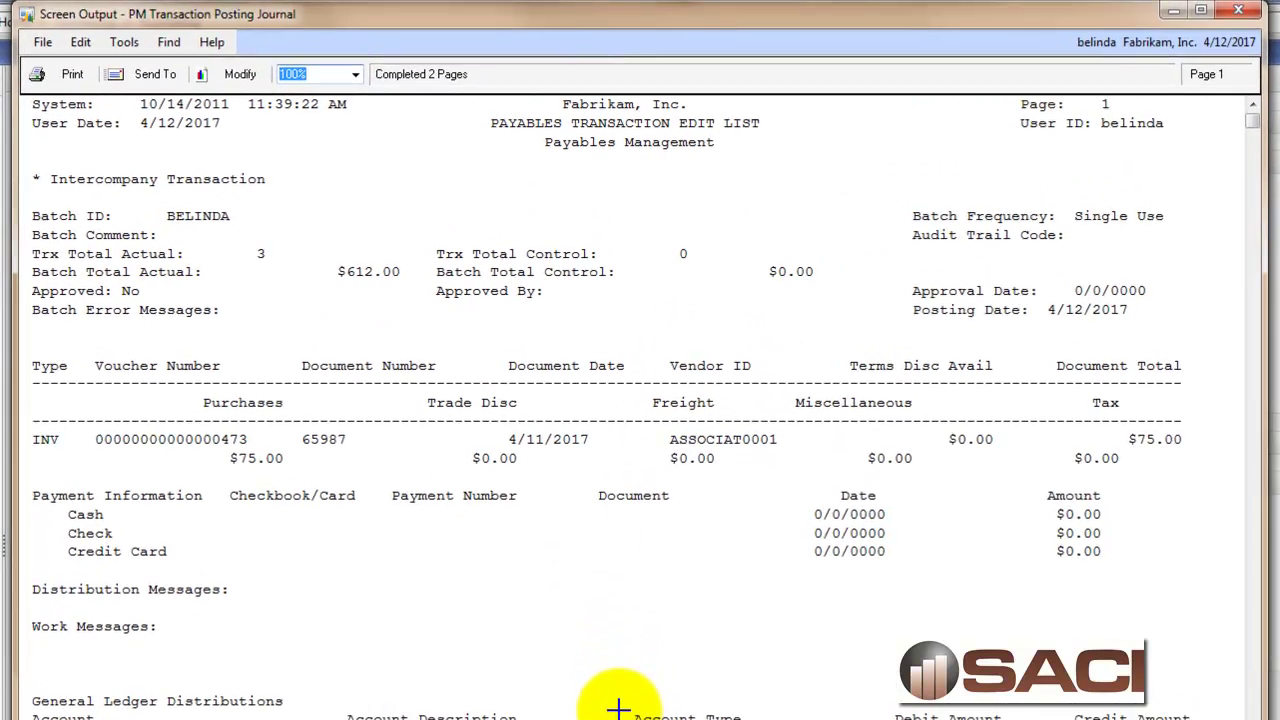
{"action": "left_click", "coordinate": [1240, 11]}
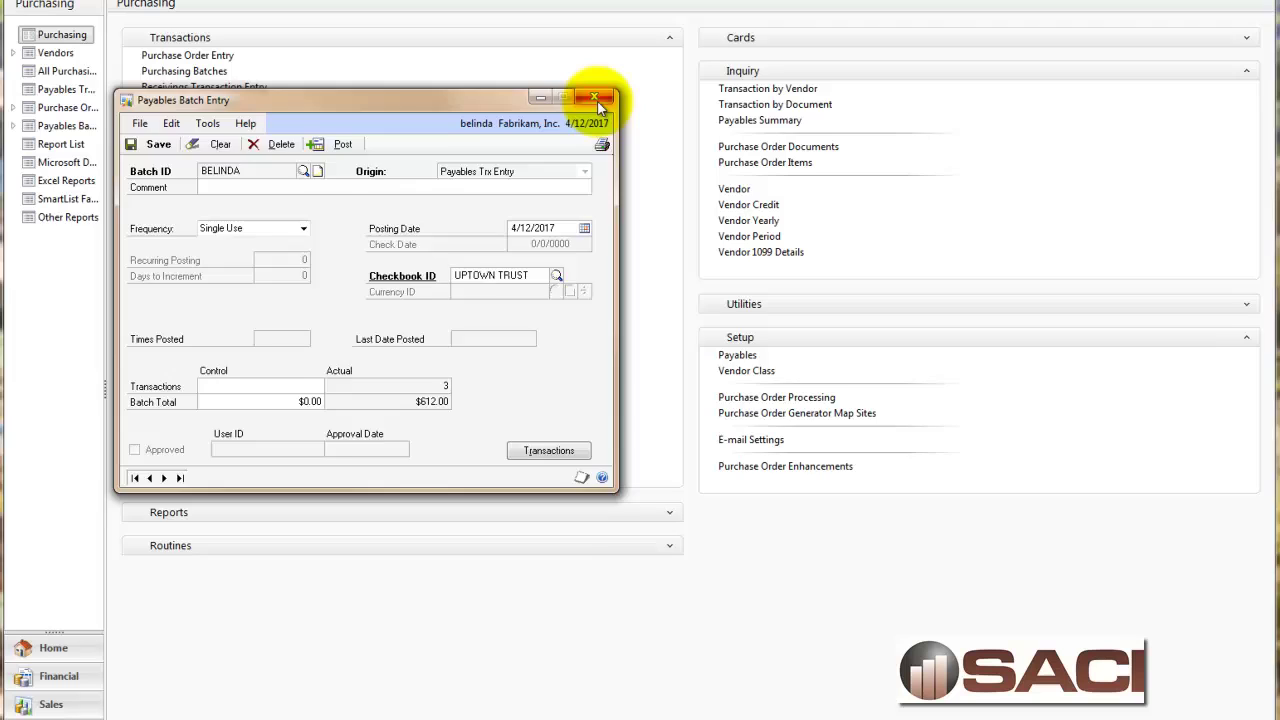
Close the Payables Batch Entry window.
{"action": "left_click", "coordinate": [592, 194]}
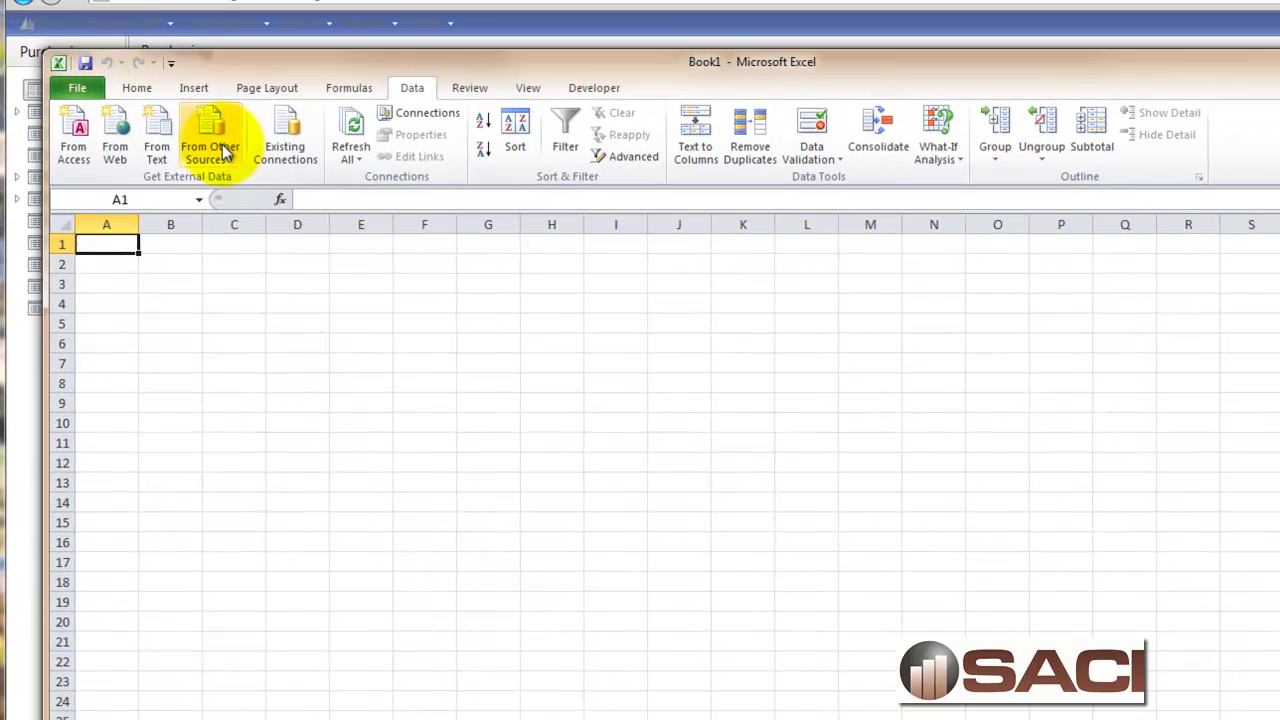
Start a Microsoft Query import from the DYNAMICSGP data source, dismissing the Dynamics GP login prompt.
{"action": "left_click", "coordinate": [186, 87]}
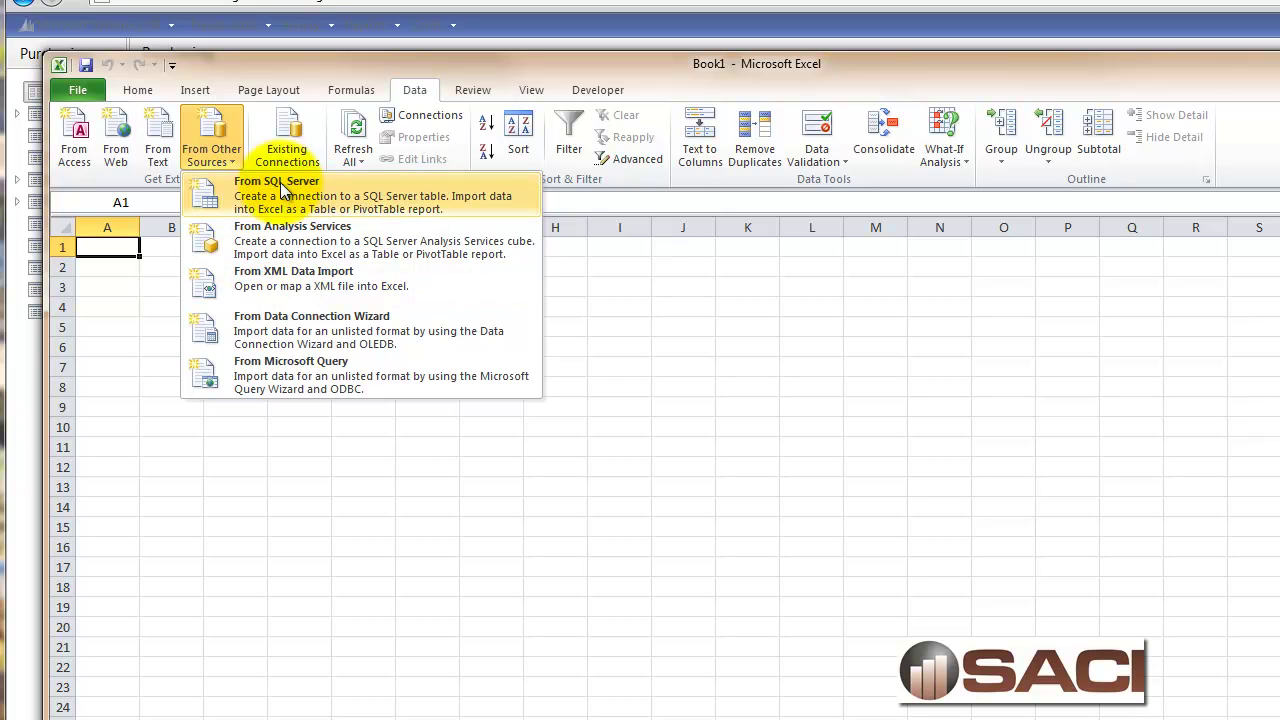
{"action": "left_click", "coordinate": [370, 374]}
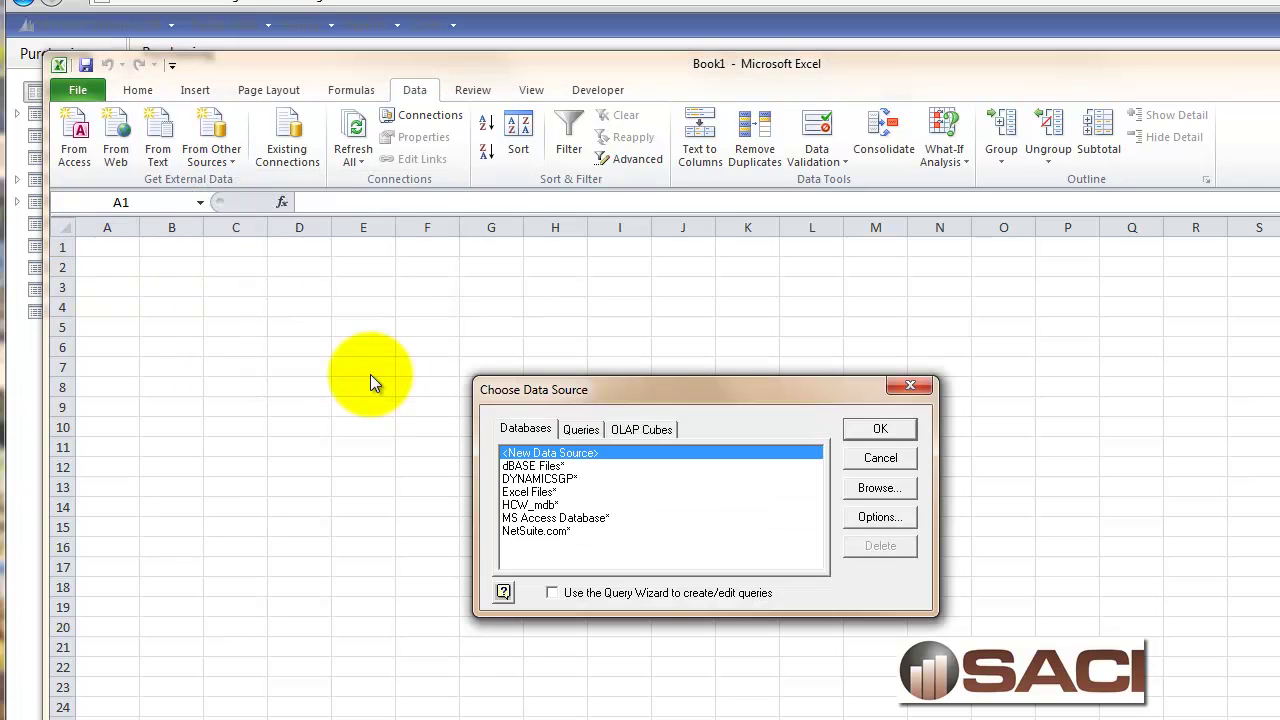
{"action": "left_click", "coordinate": [554, 480]}
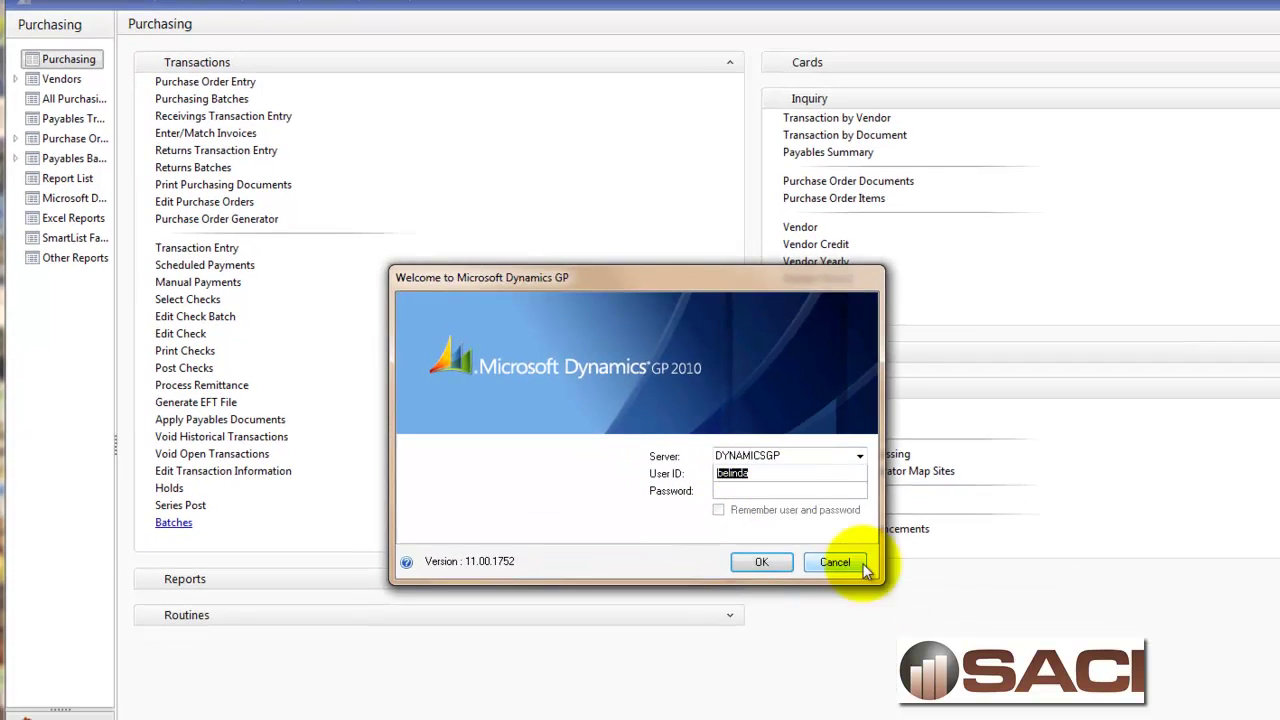
{"action": "left_click", "coordinate": [915, 648]}
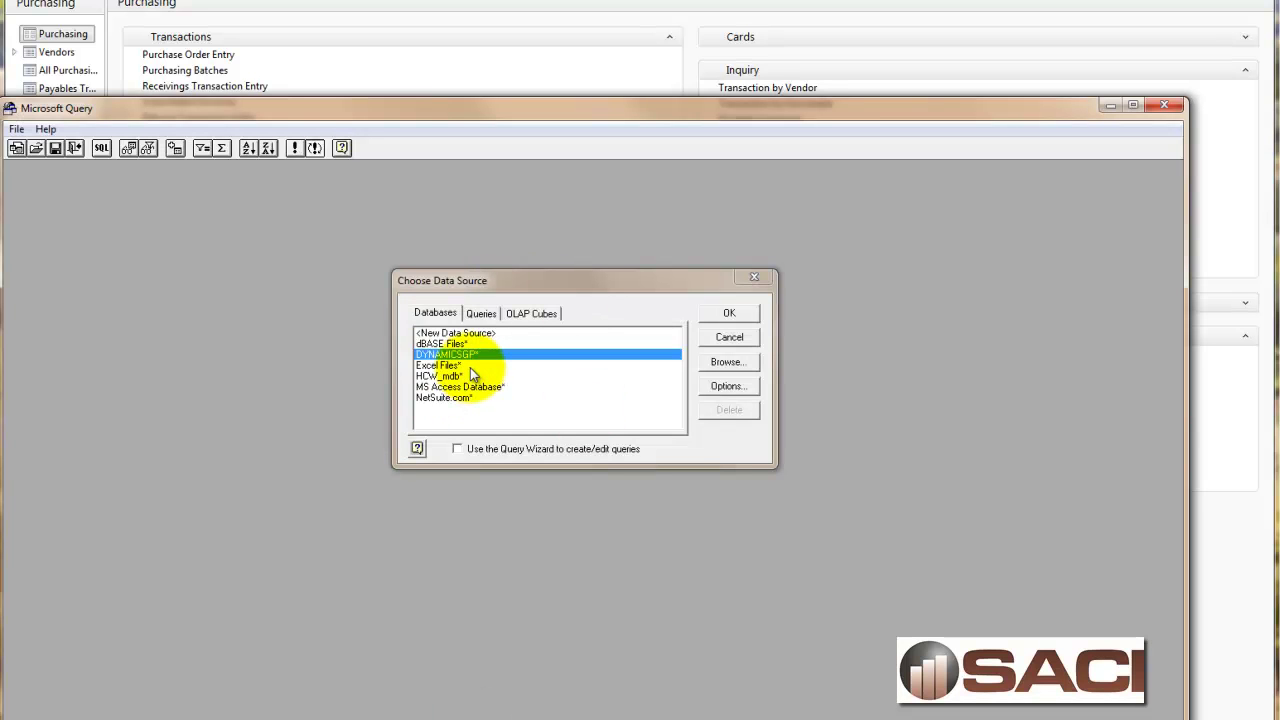
{"action": "left_click", "coordinate": [733, 314]}
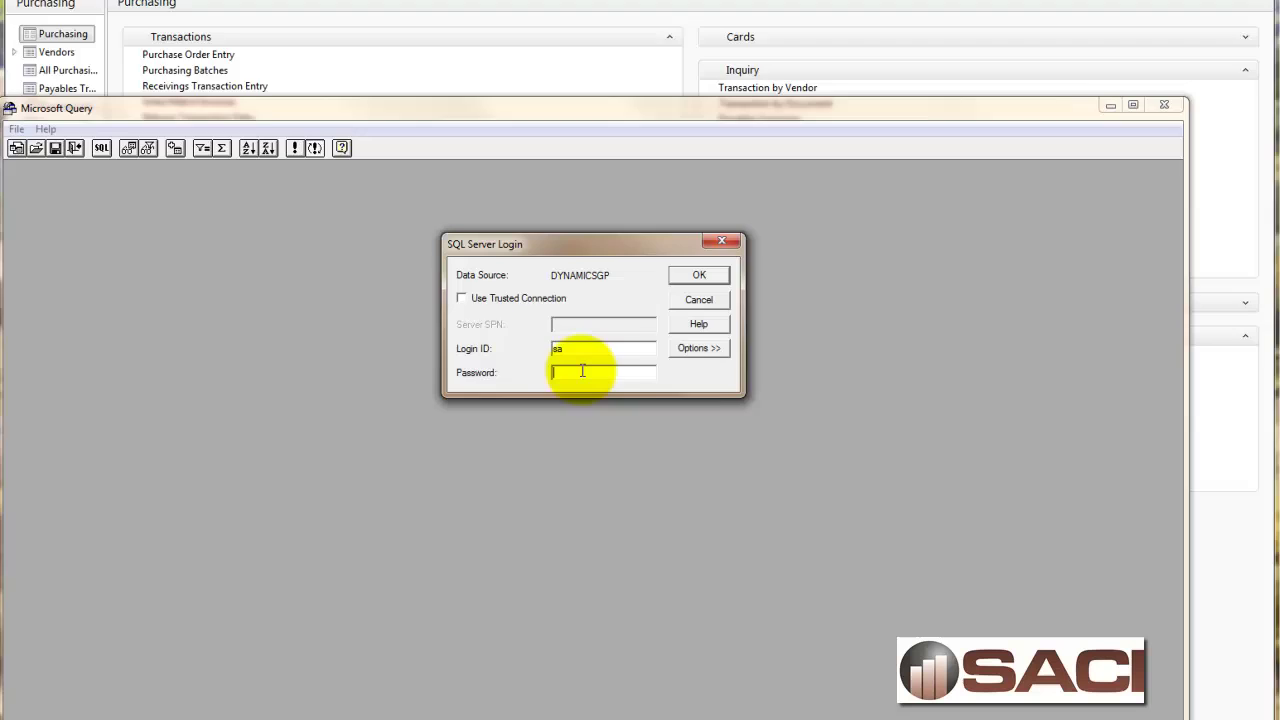
Log in to DYNAMICSGP with the SQL password, choosing the TWO company database.
{"action": "type", "text": "******"}
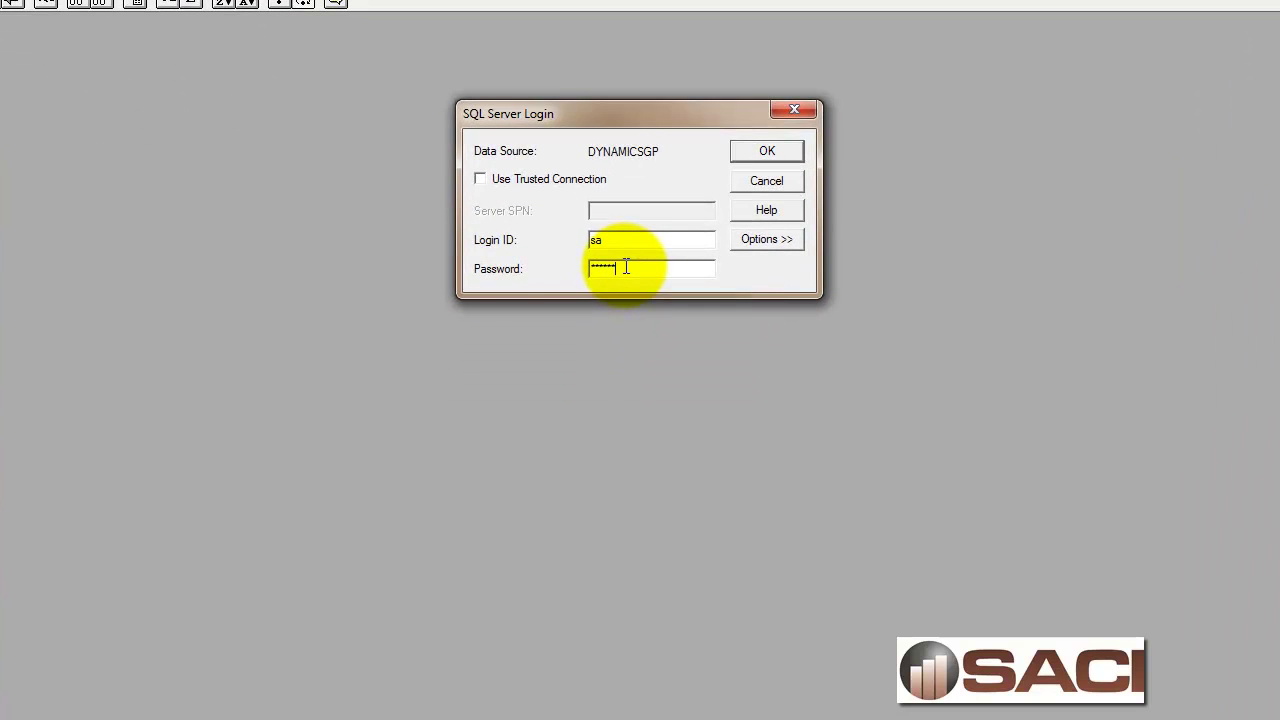
{"action": "type", "text": "*"}
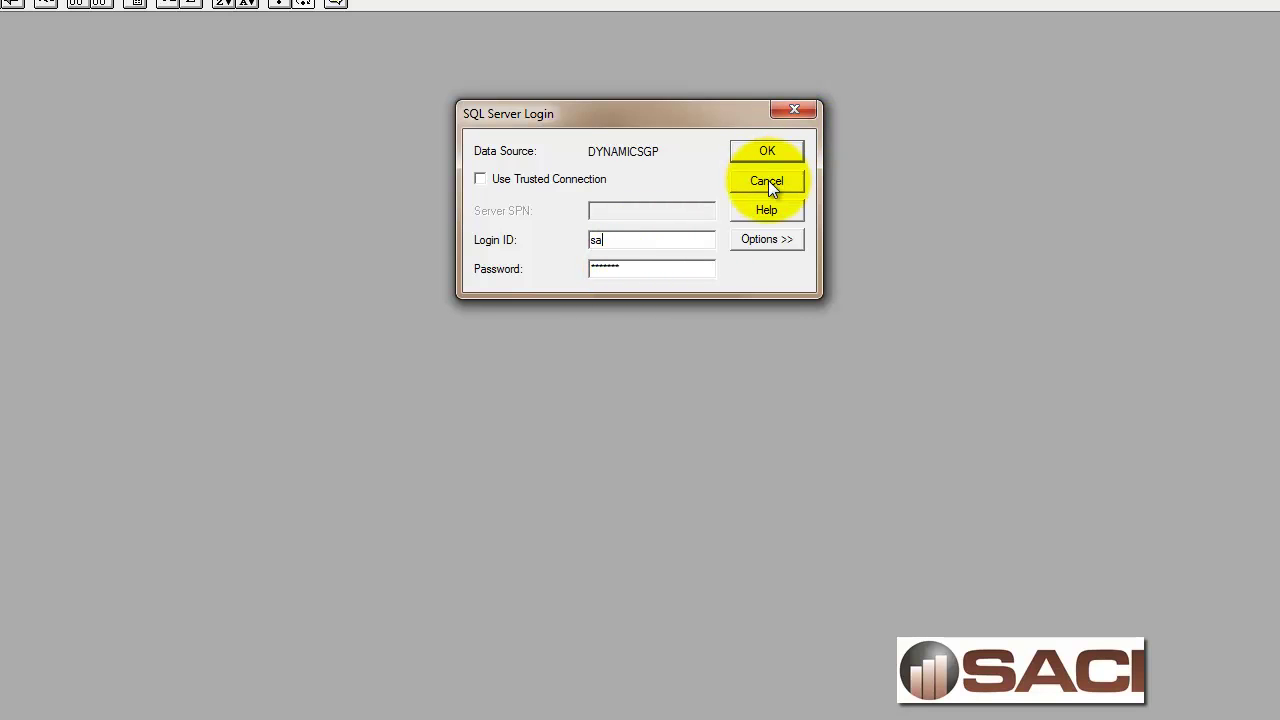
{"action": "left_click", "coordinate": [783, 241]}
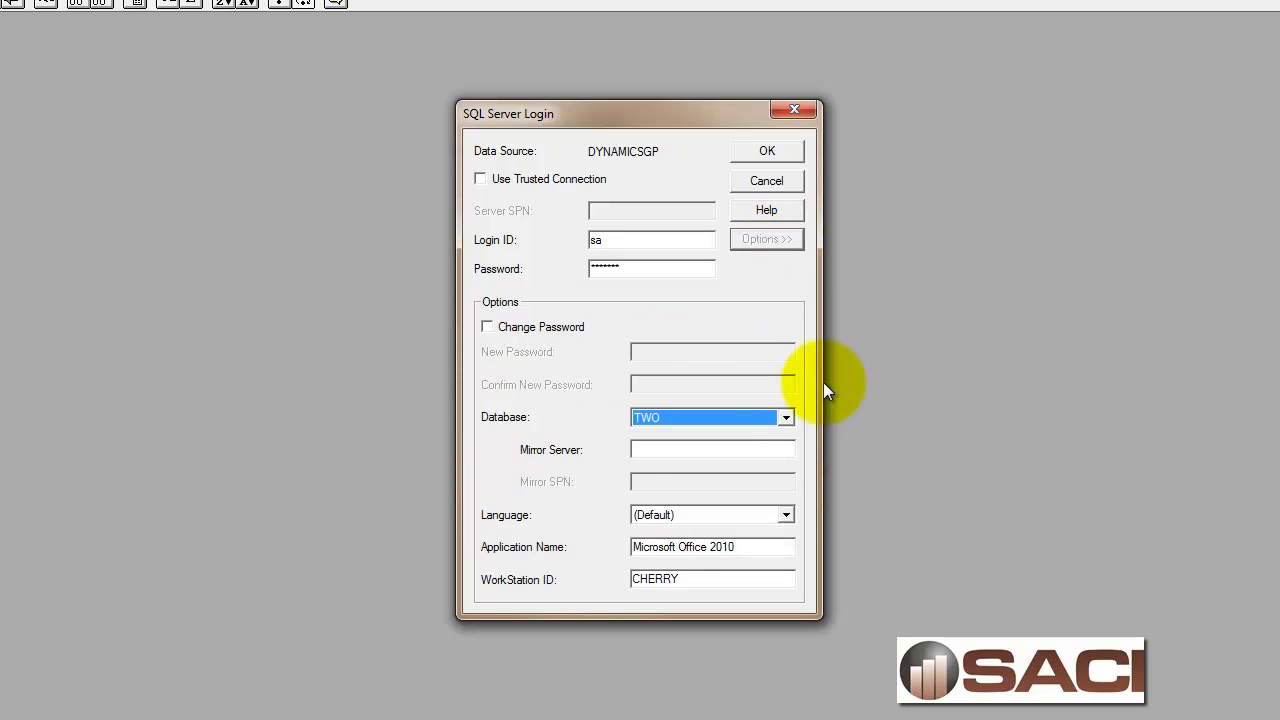
{"action": "left_click", "coordinate": [787, 418]}
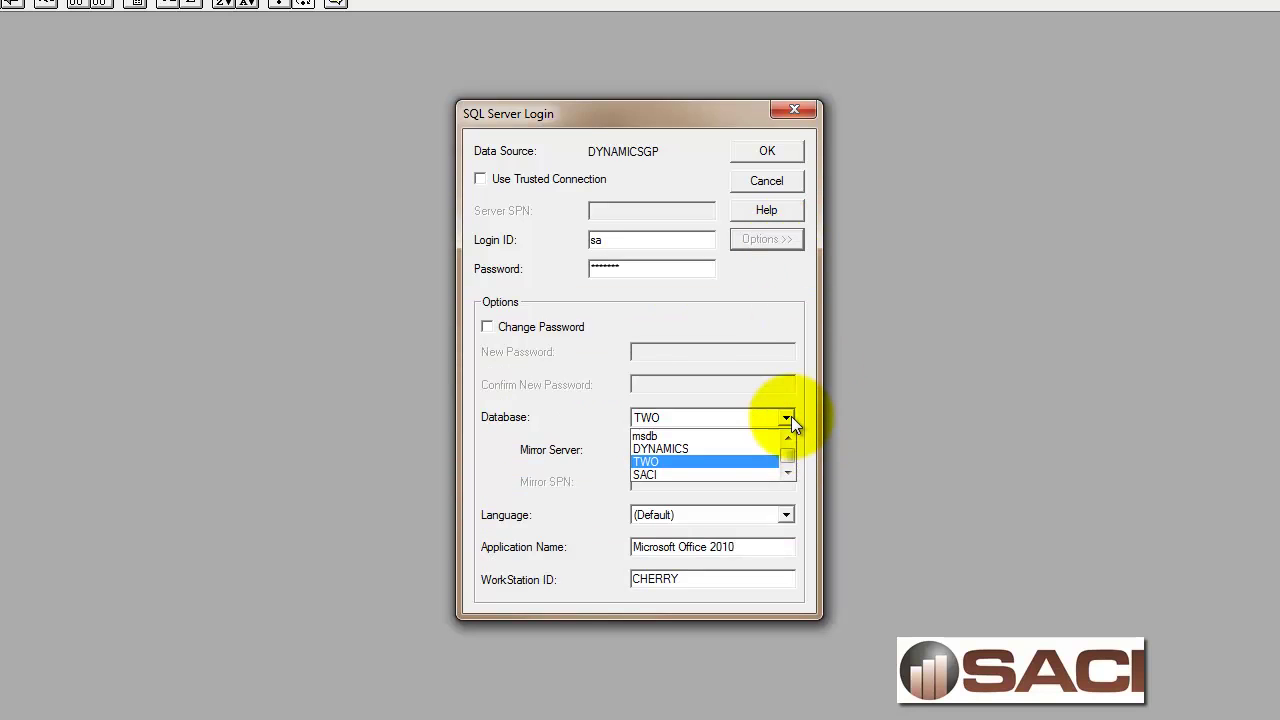
{"action": "left_click", "coordinate": [723, 460]}
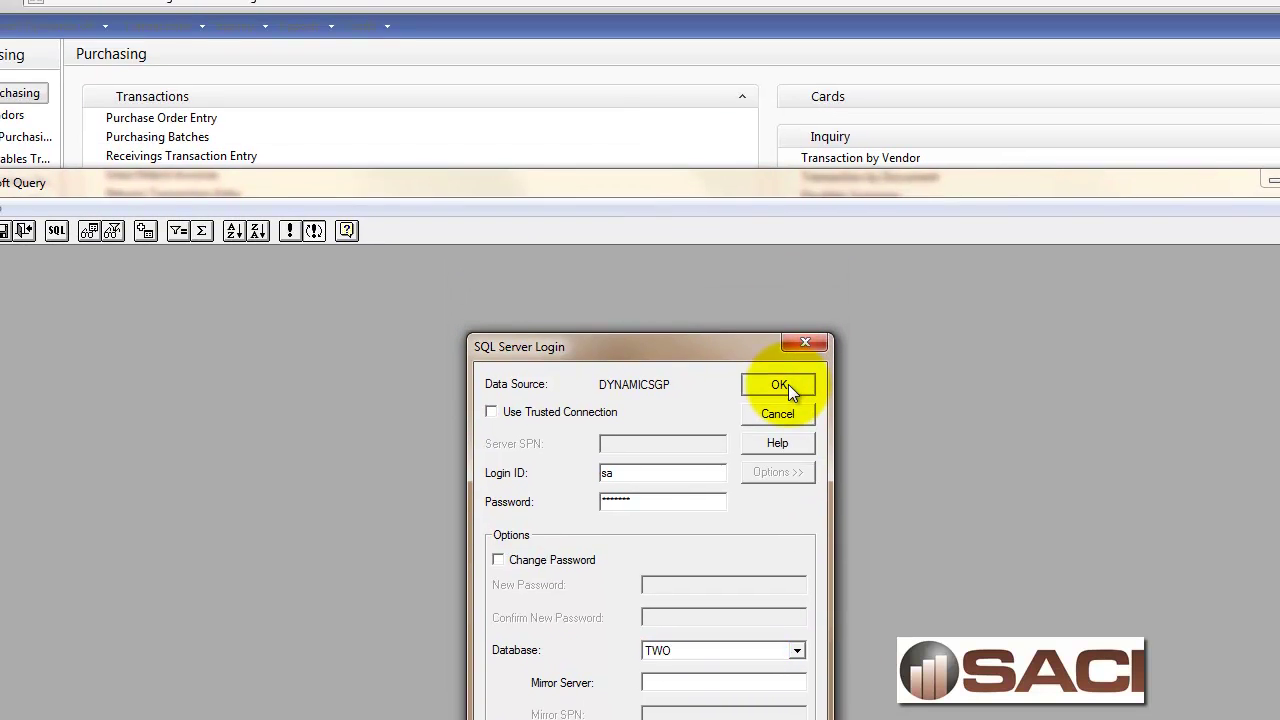
{"action": "left_click", "coordinate": [783, 151]}
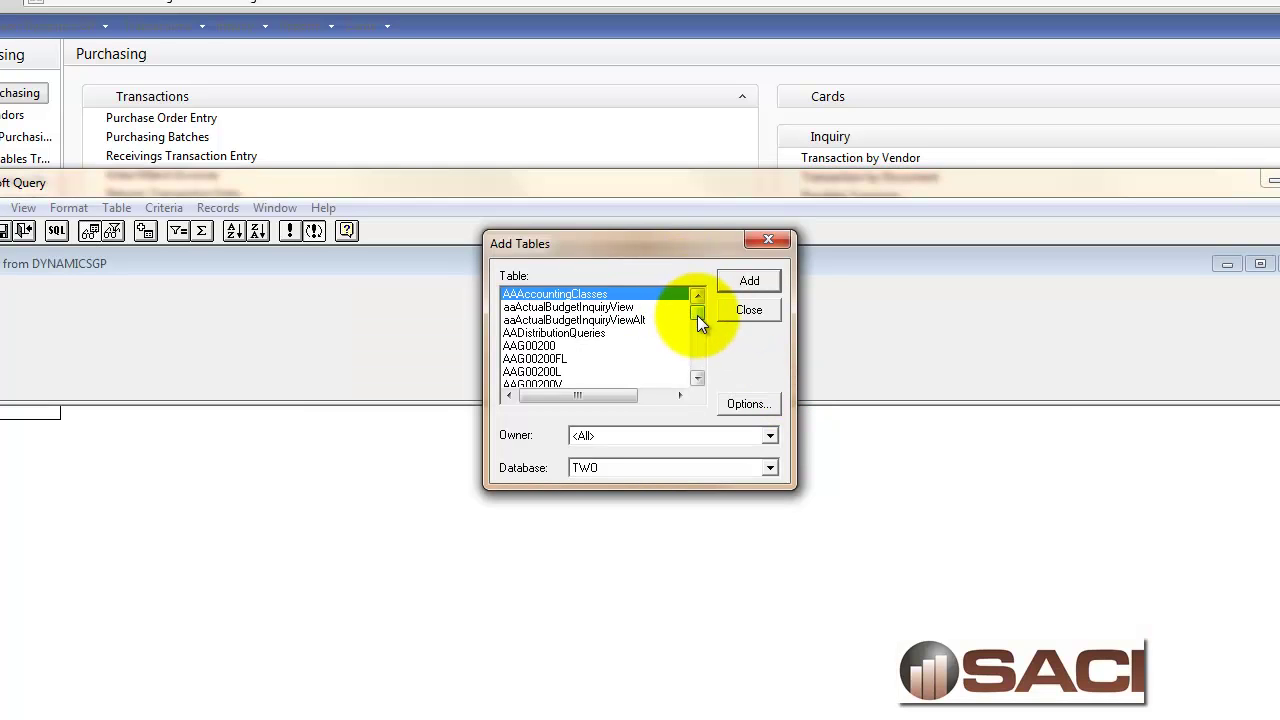
Add the VIEW_PMworkDist view with all its fields to the query.
{"action": "mouse_move", "coordinate": [697, 315]}
{"action": "left_mouse_down"}
{"action": "mouse_move", "coordinate": [703, 366]}
{"action": "mouse_move", "coordinate": [696, 320]}
{"action": "left_mouse_up"}
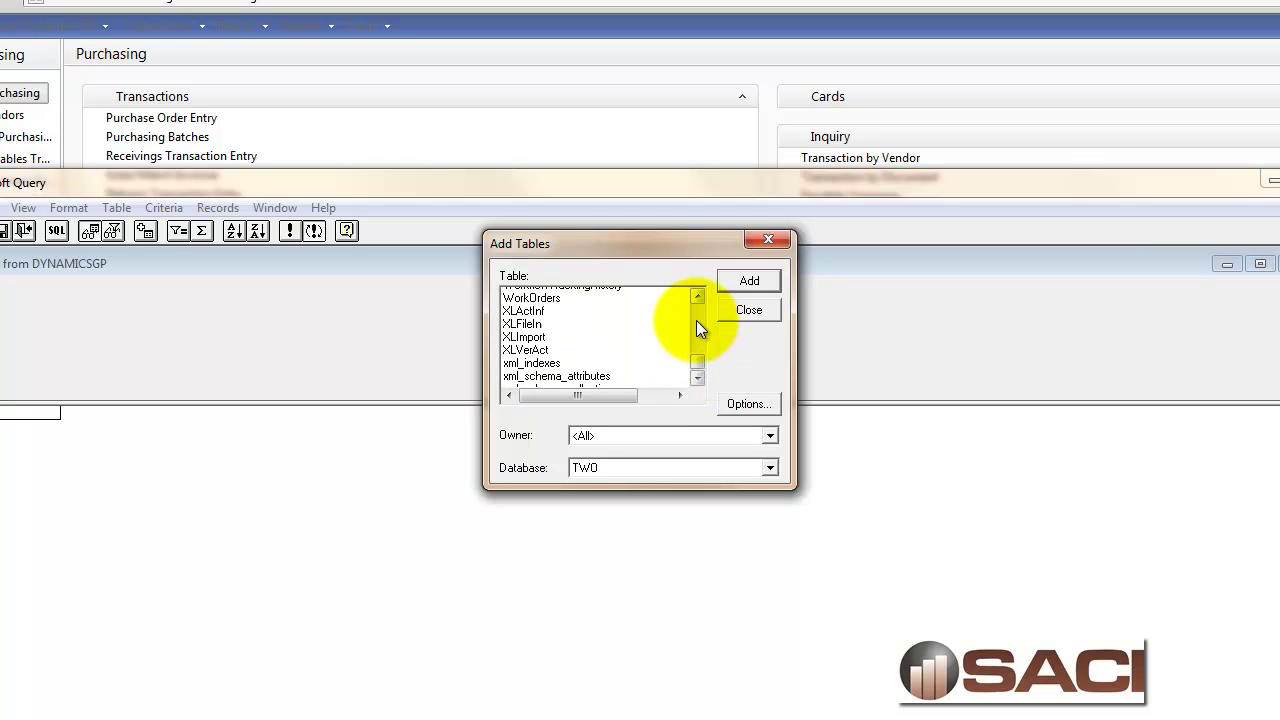
{"action": "scroll", "coordinate": [696, 320], "scroll_direction": "up", "scroll_amount": 3}
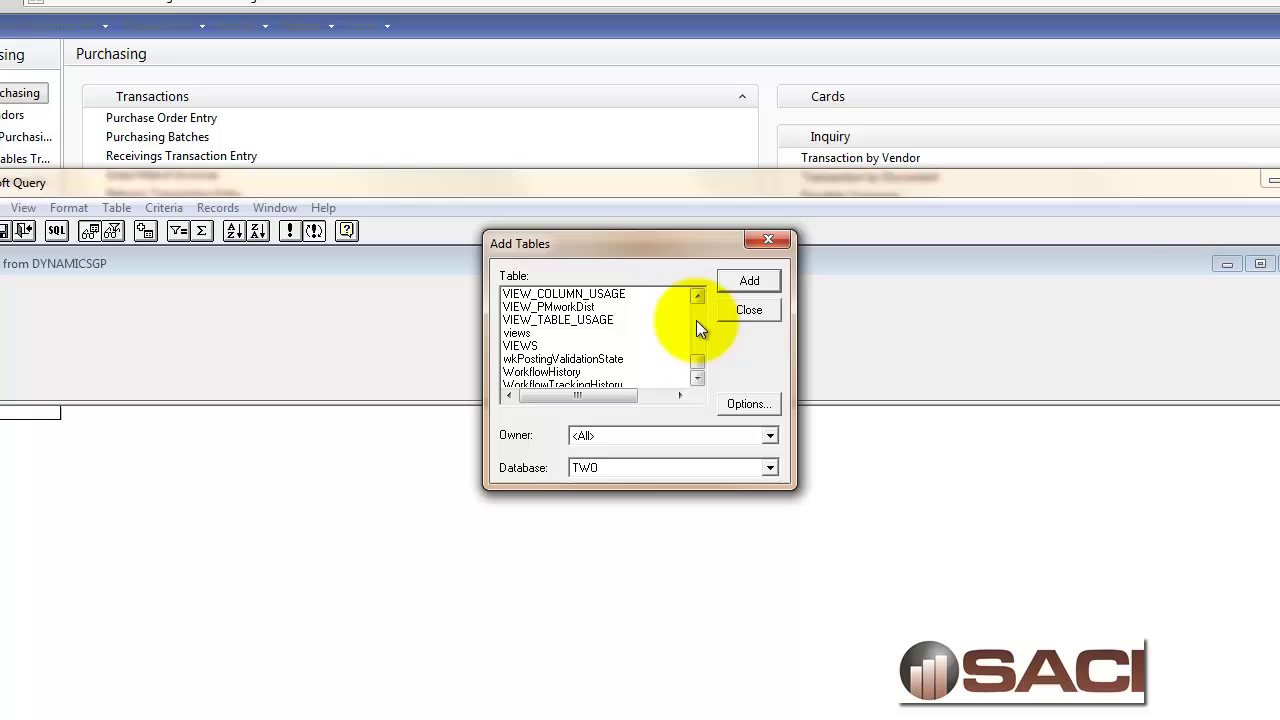
{"action": "left_click", "coordinate": [551, 308]}
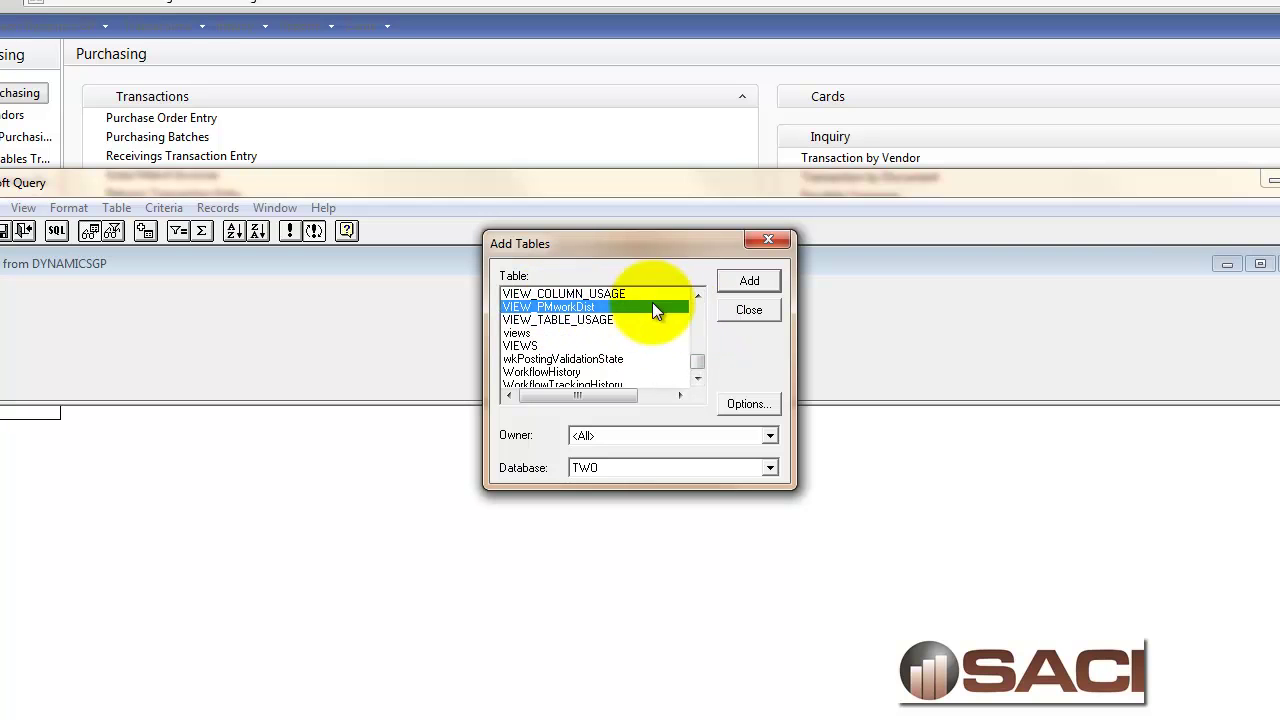
{"action": "left_click", "coordinate": [750, 279]}
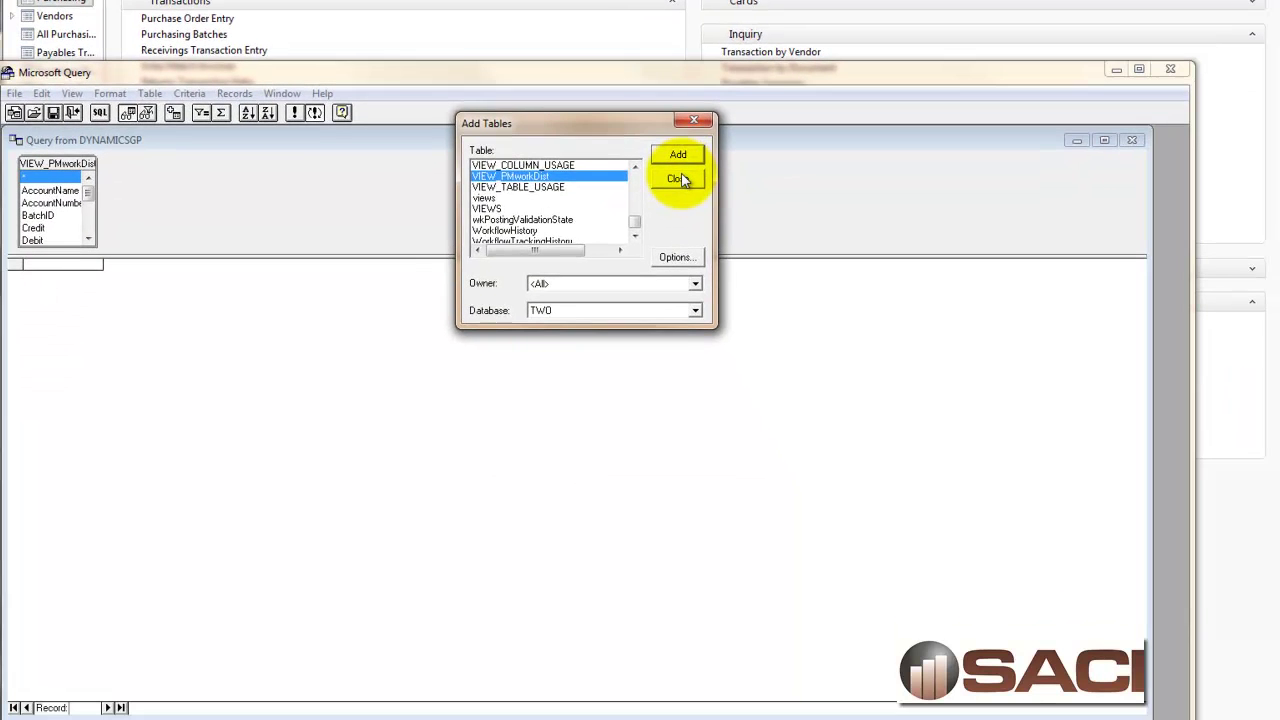
{"action": "left_click", "coordinate": [674, 178]}
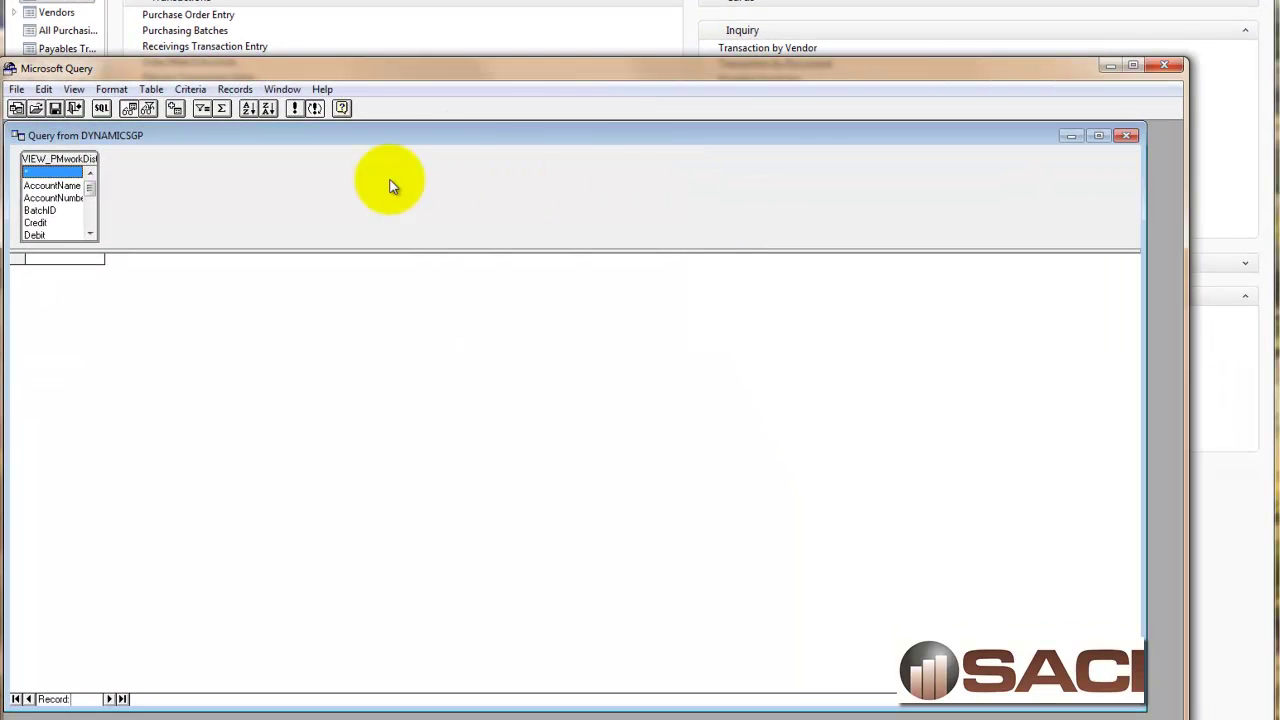
{"action": "double_click", "coordinate": [36, 173]}
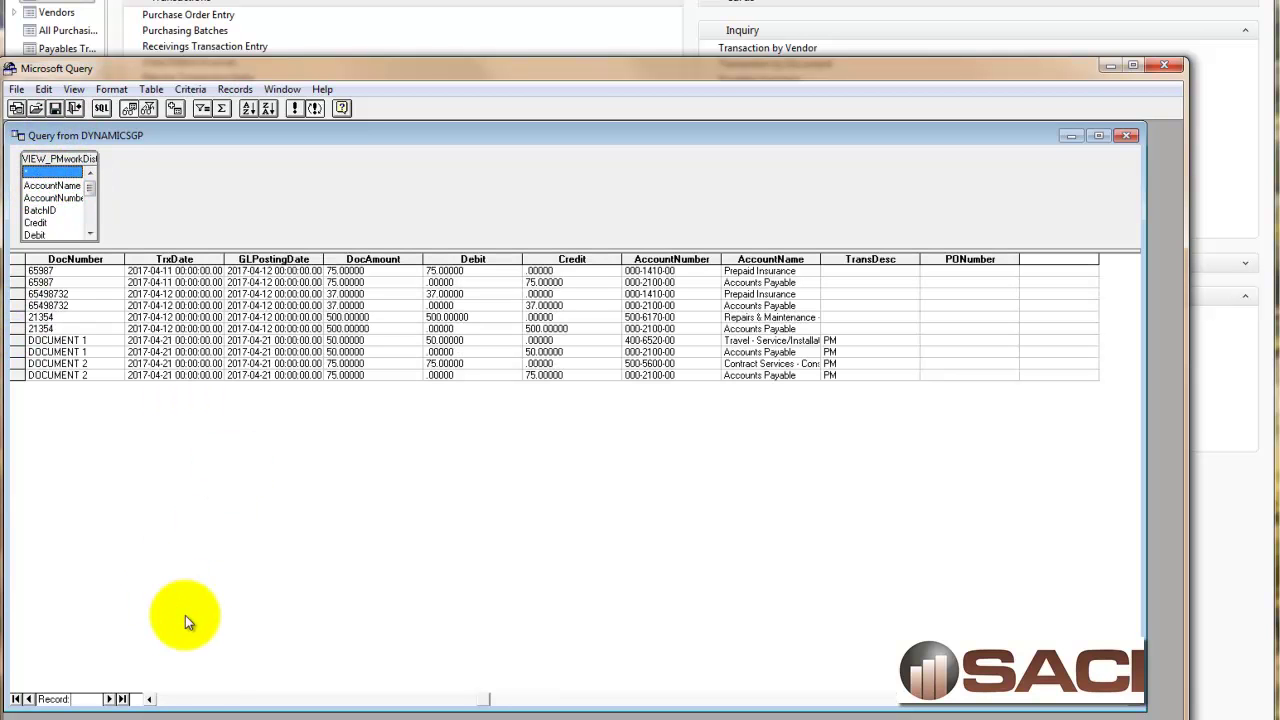
{"action": "left_click", "coordinate": [182, 700]}
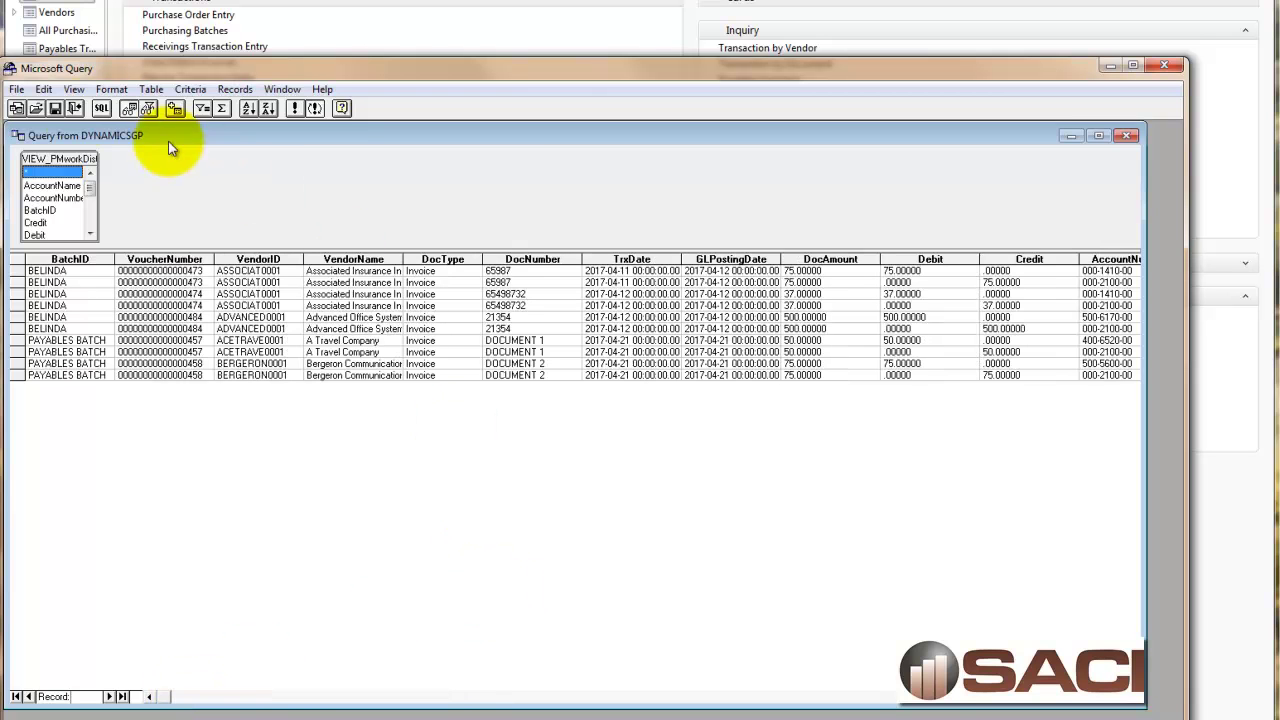
Save the query as PMDistWork.dqy in the Belinda folder on drive C.
{"action": "left_click", "coordinate": [16, 90]}
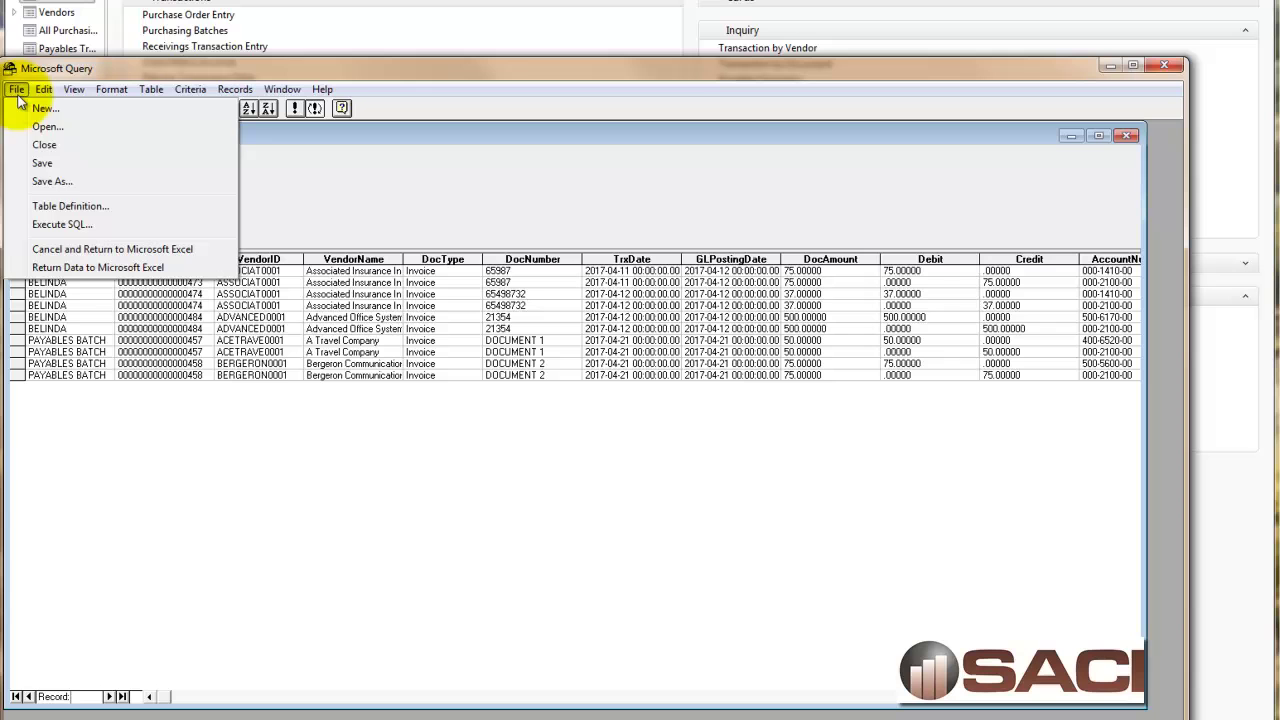
{"action": "left_click", "coordinate": [50, 181]}
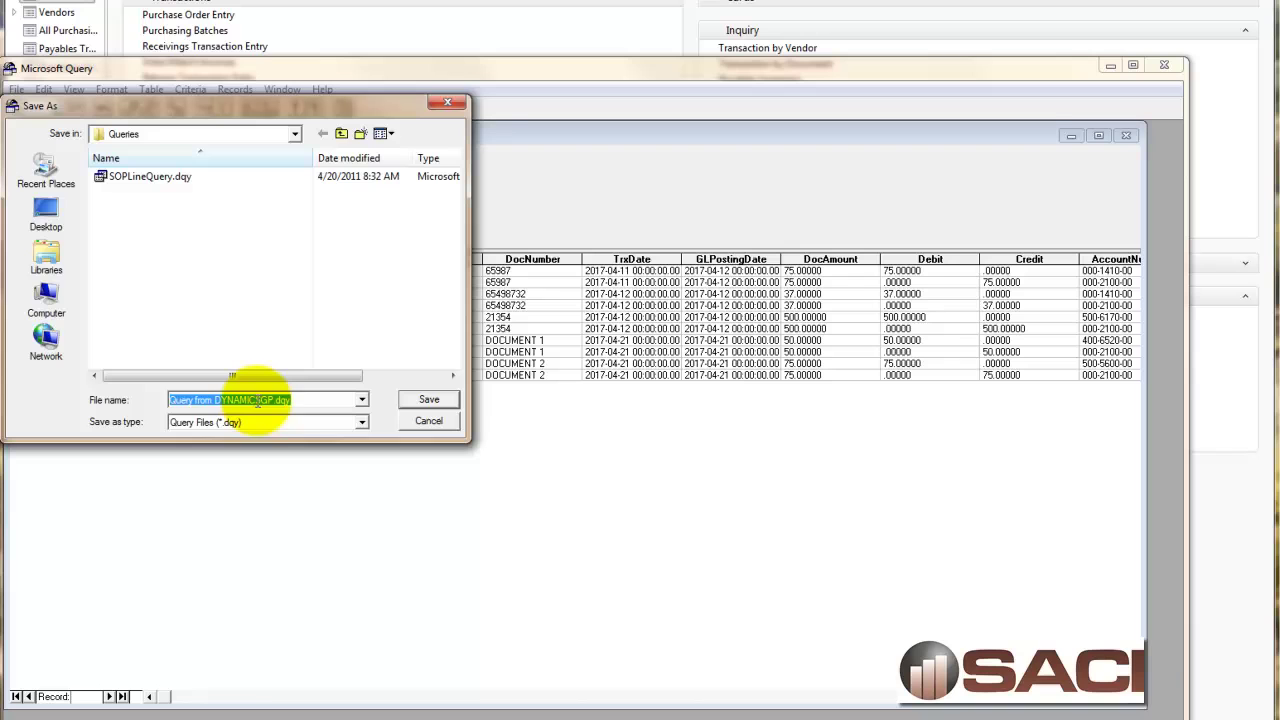
{"action": "key", "text": "Home"}
{"action": "key", "text": "Delete"}
{"action": "key", "text": "Delete"}
{"action": "key", "text": "Delete"}
{"action": "key", "text": "Delete"}
{"action": "key", "text": "Delete"}
{"action": "key", "text": "Delete"}
{"action": "key", "text": "Delete"}
{"action": "key", "text": "Delete"}
{"action": "key", "text": "Delete"}
{"action": "key", "text": "Delete"}
{"action": "key", "text": "Delete"}
{"action": "key", "text": "Delete"}
{"action": "key", "text": "Delete"}
{"action": "key", "text": "Delete"}
{"action": "key", "text": "Delete"}
{"action": "key", "text": "Delete"}
{"action": "key", "text": "Delete"}
{"action": "key", "text": "Delete"}
{"action": "key", "text": "Delete"}
{"action": "key", "text": "Delete"}
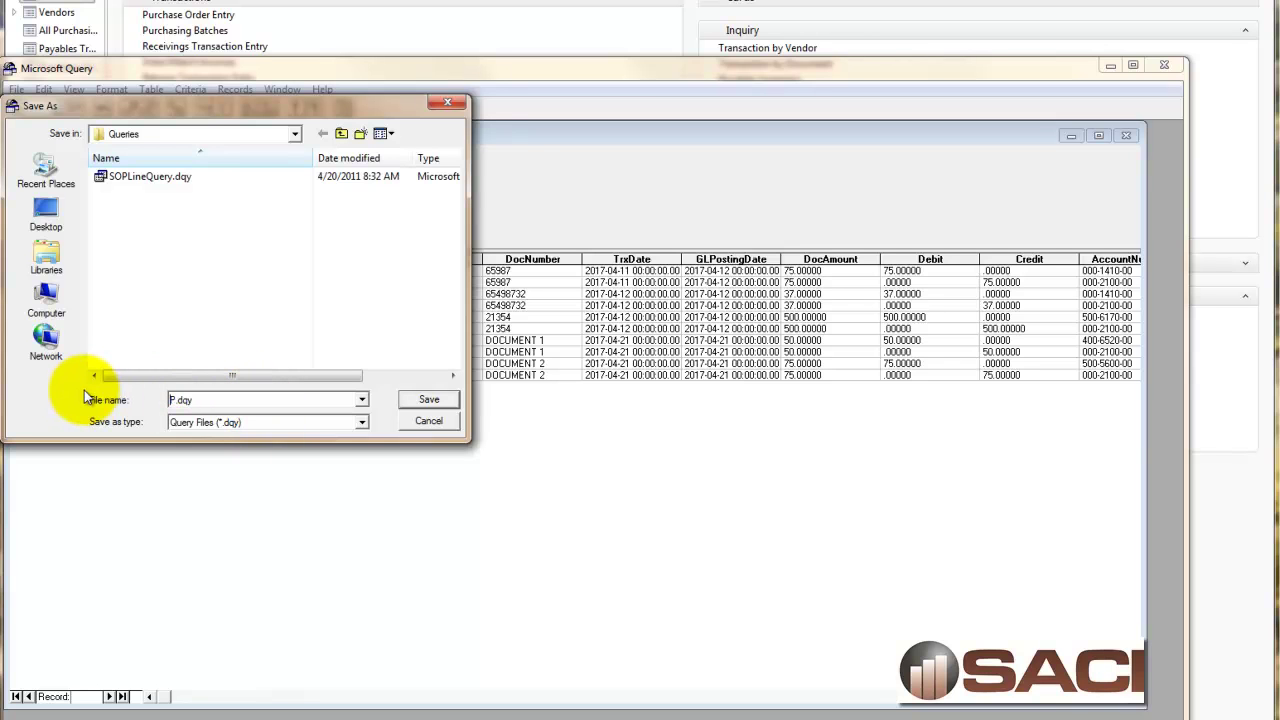
{"action": "key", "text": "Delete"}
{"action": "type", "text": "PMDistWork"}
{"action": "left_click", "coordinate": [299, 135]}
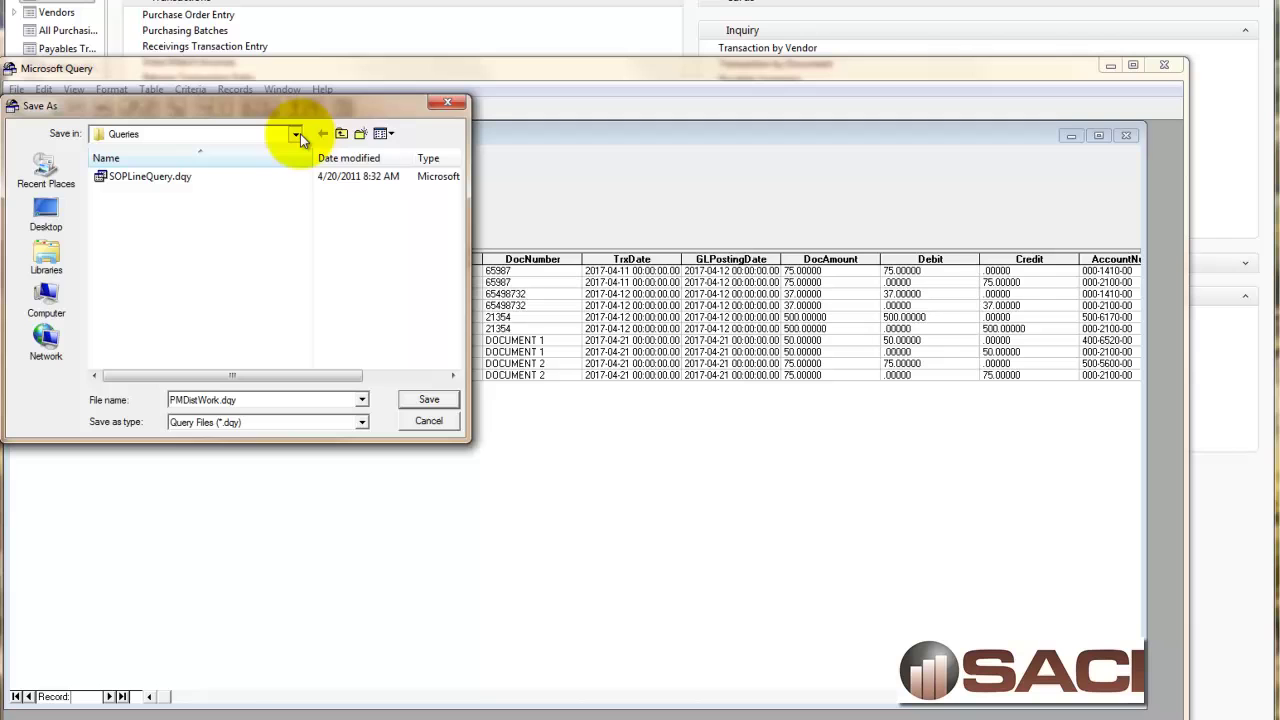
{"action": "left_click", "coordinate": [47, 298]}
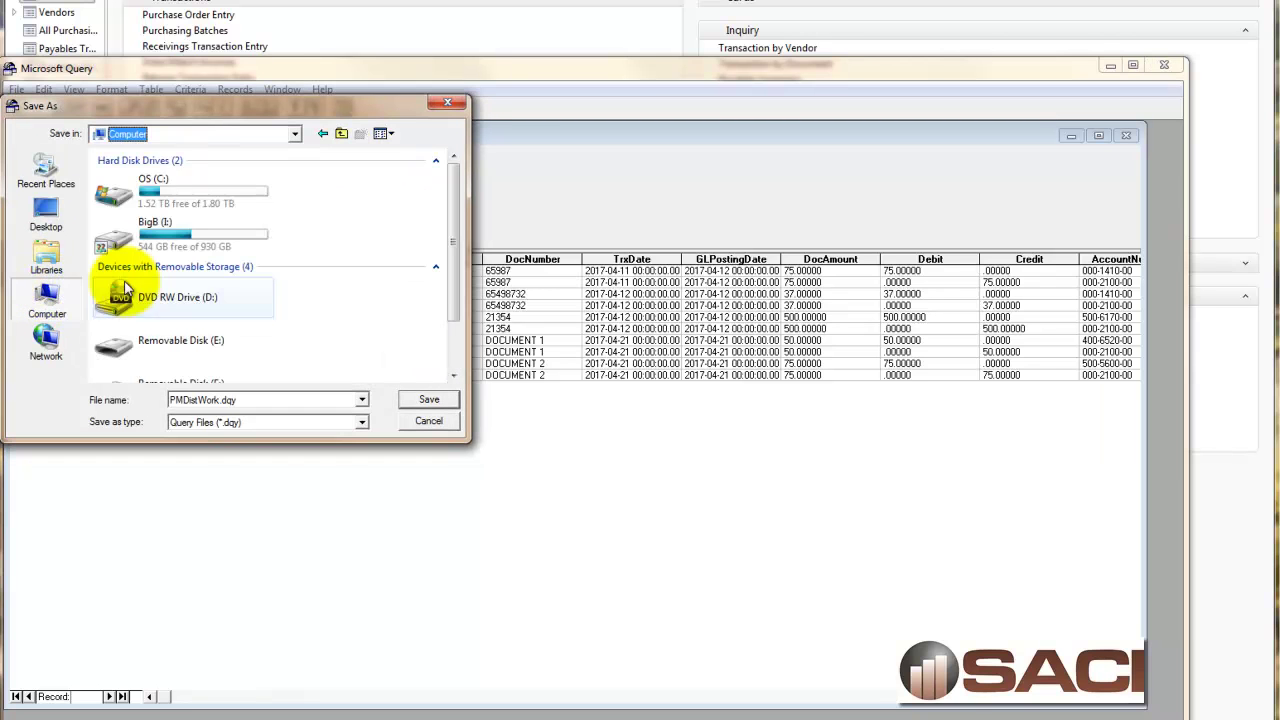
{"action": "double_click", "coordinate": [118, 195]}
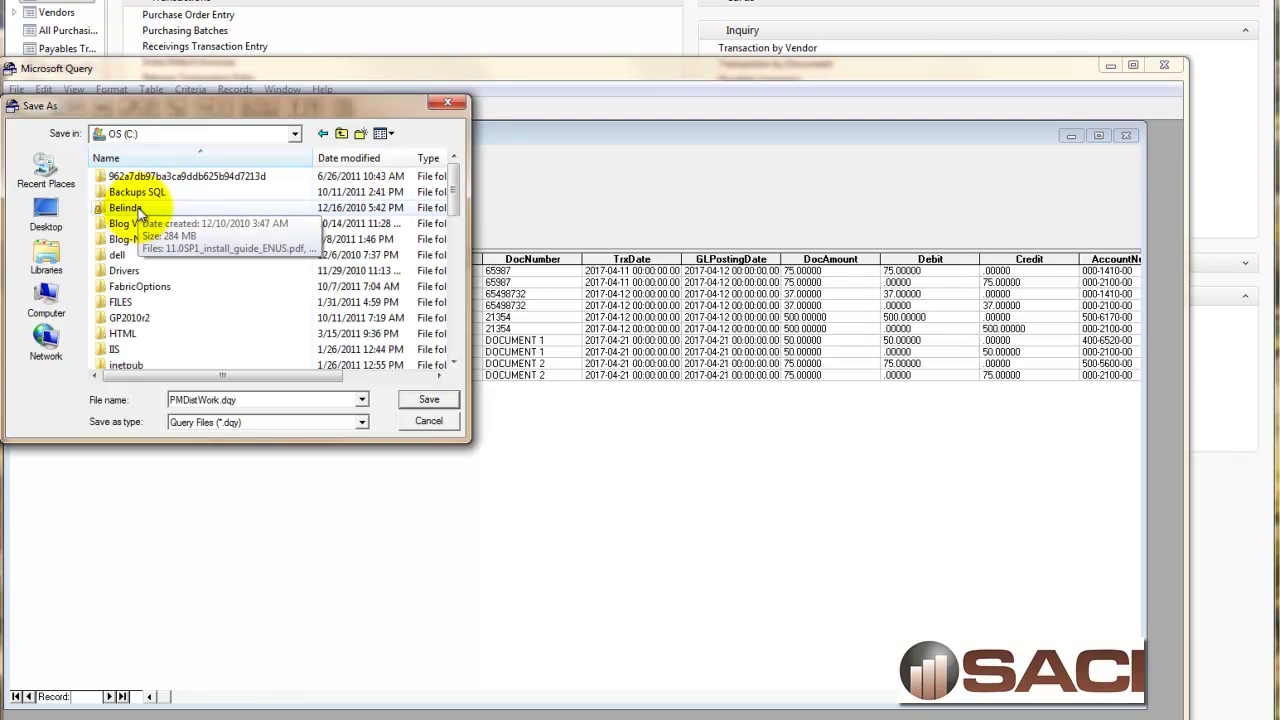
{"action": "double_click", "coordinate": [127, 208]}
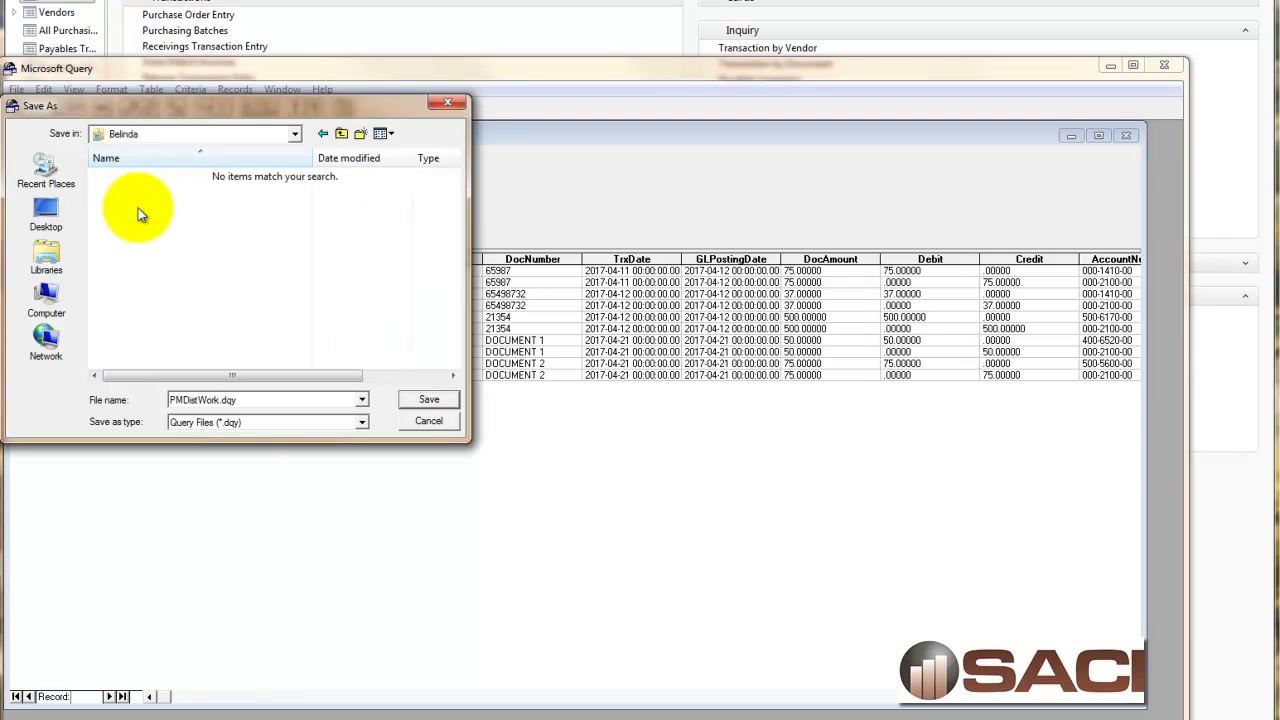
{"action": "left_click", "coordinate": [442, 400]}
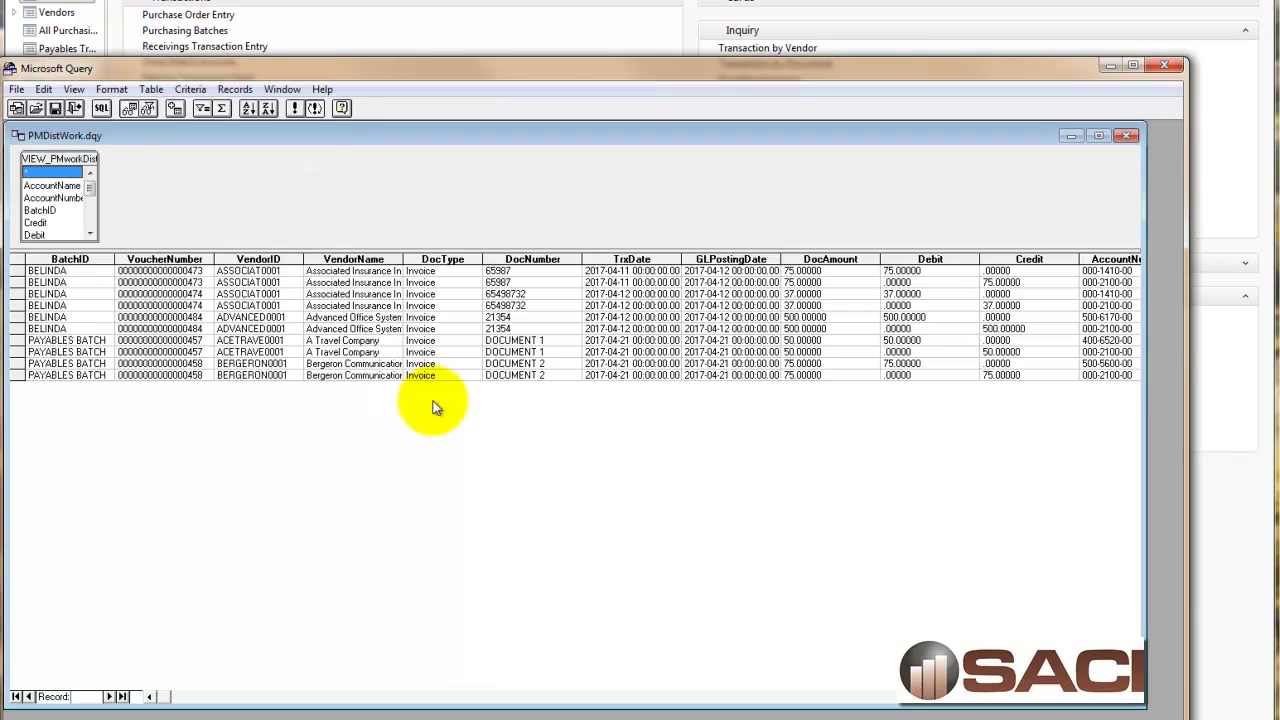
Return the query results to Excel, importing them as a table on Sheet1.
{"action": "left_click", "coordinate": [16, 89]}
{"action": "left_click", "coordinate": [70, 267]}
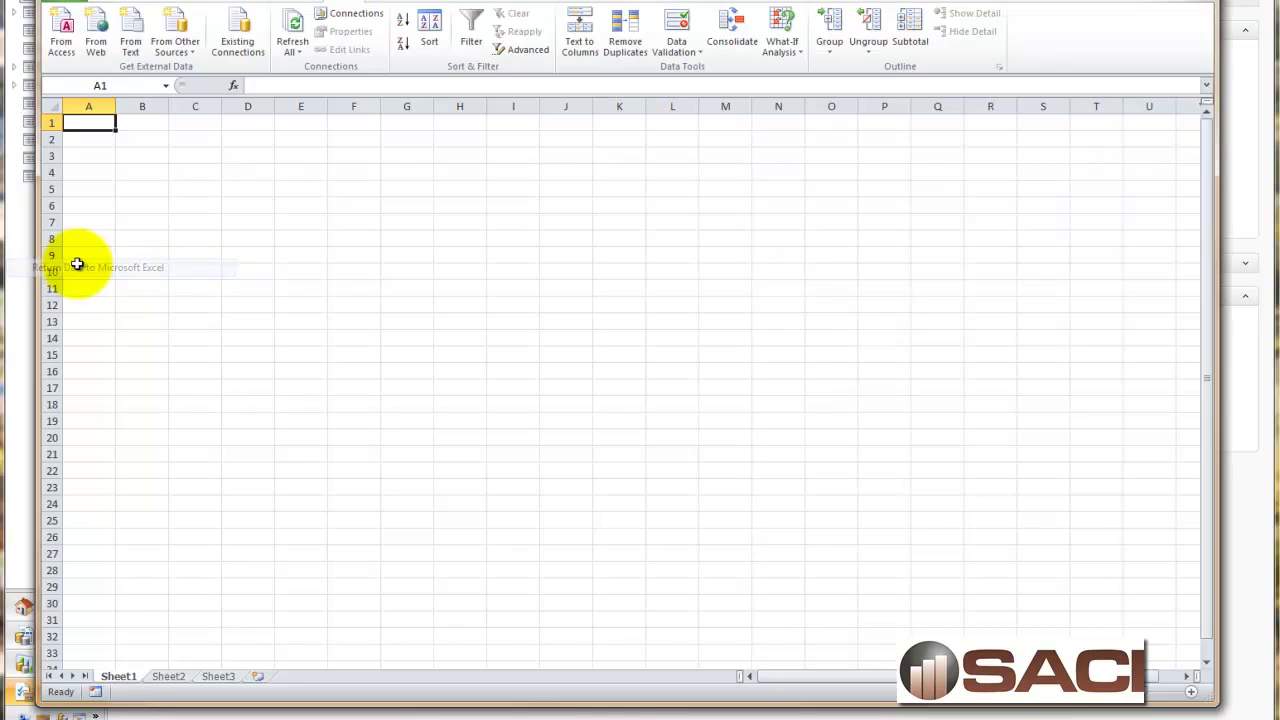
{"action": "left_click", "coordinate": [700, 418]}
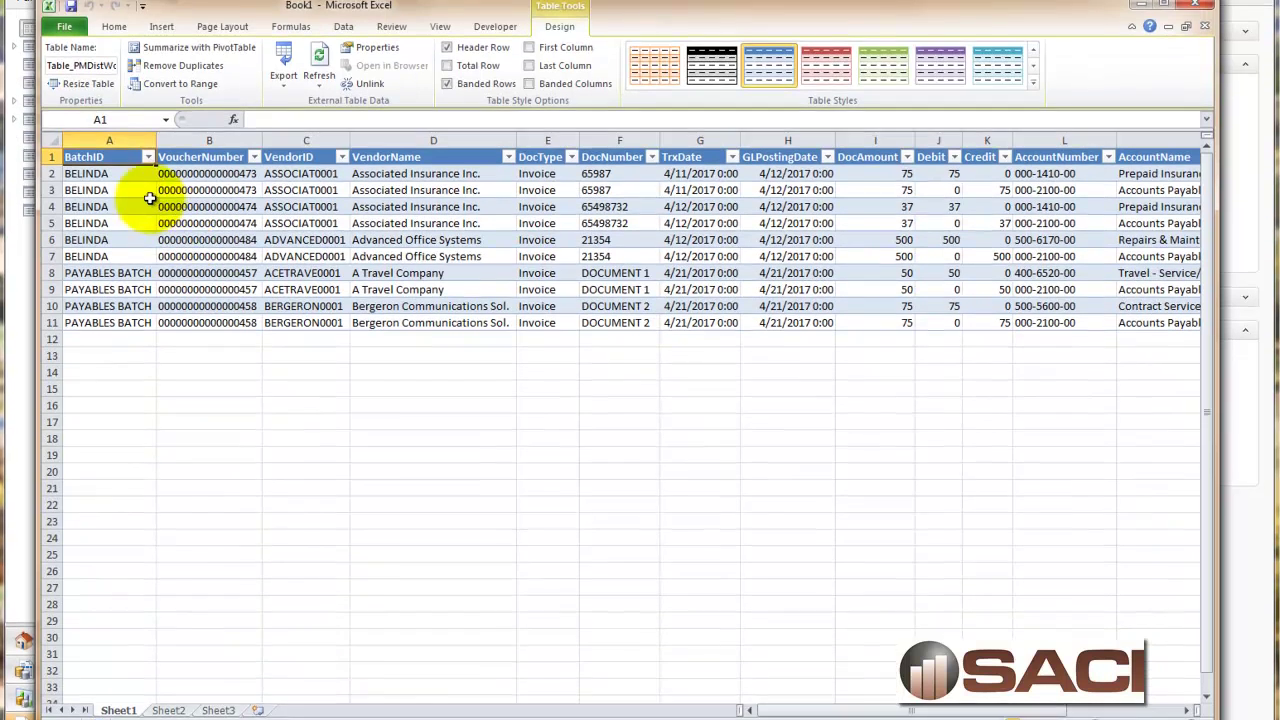
Review the BatchID through DocAmount columns of the imported table.
{"action": "left_click", "coordinate": [109, 106]}
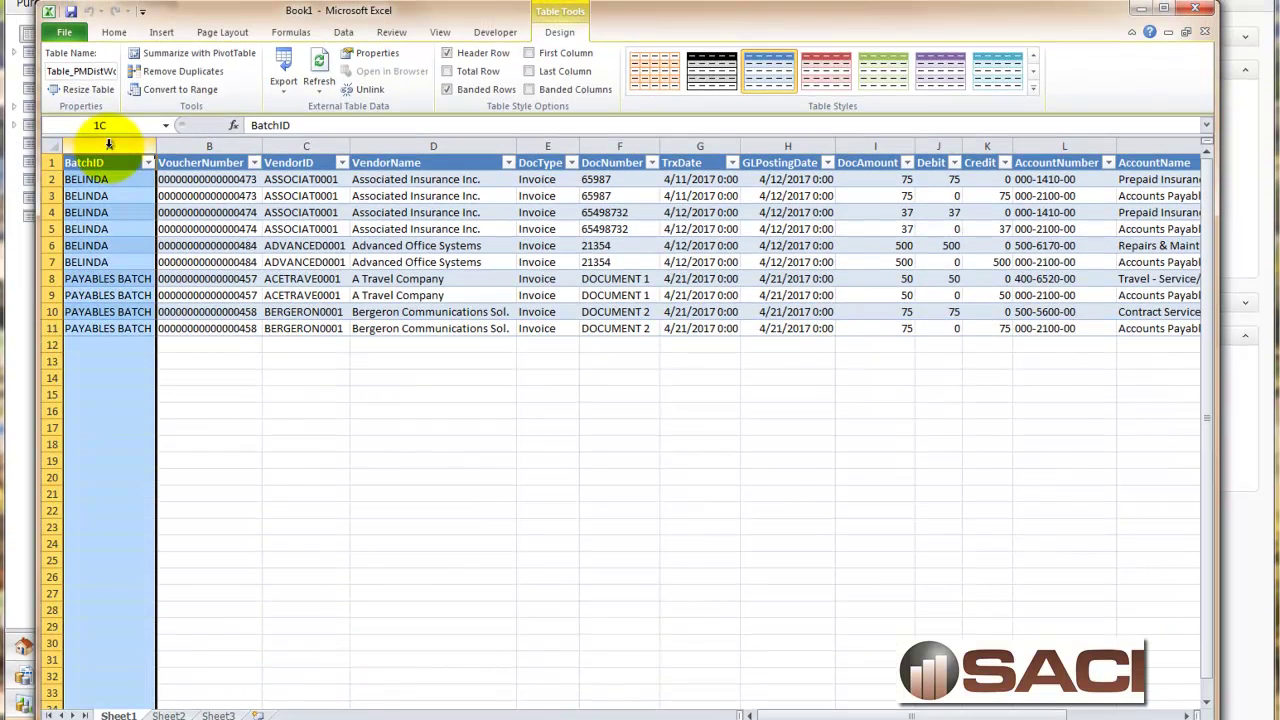
{"action": "left_click", "coordinate": [210, 143]}
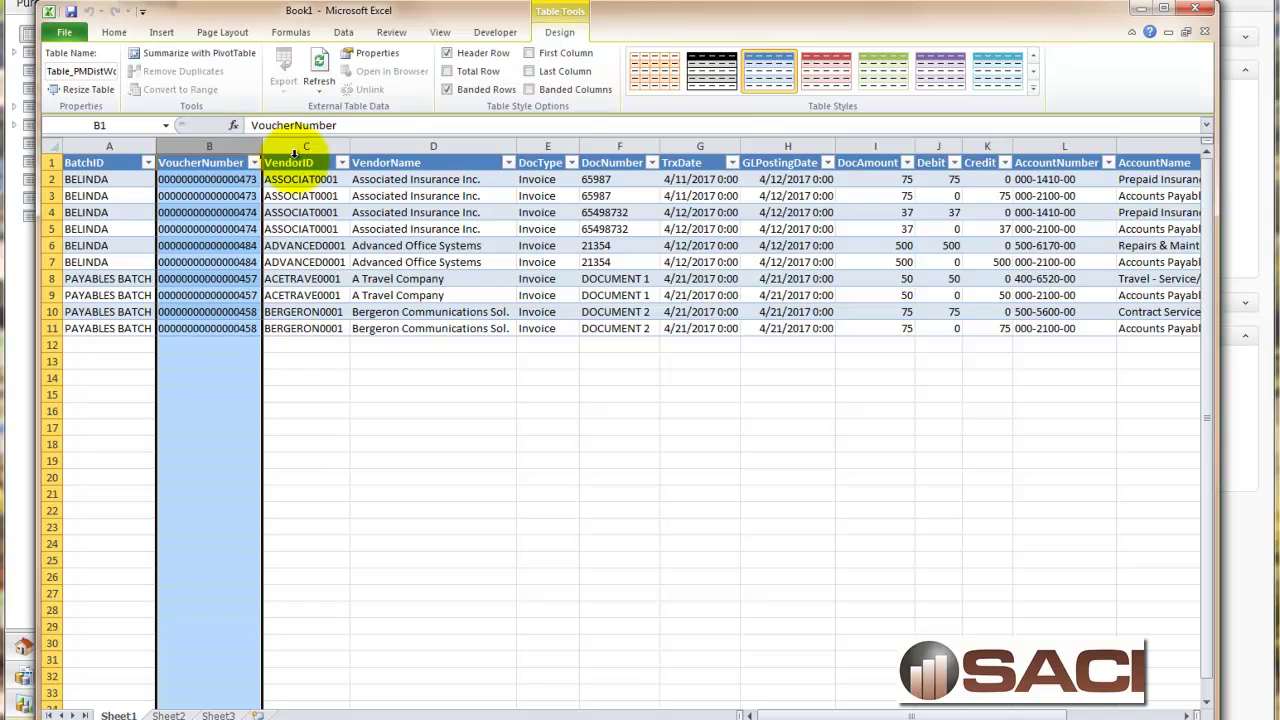
{"action": "left_click", "coordinate": [303, 145]}
{"action": "left_click", "coordinate": [408, 143]}
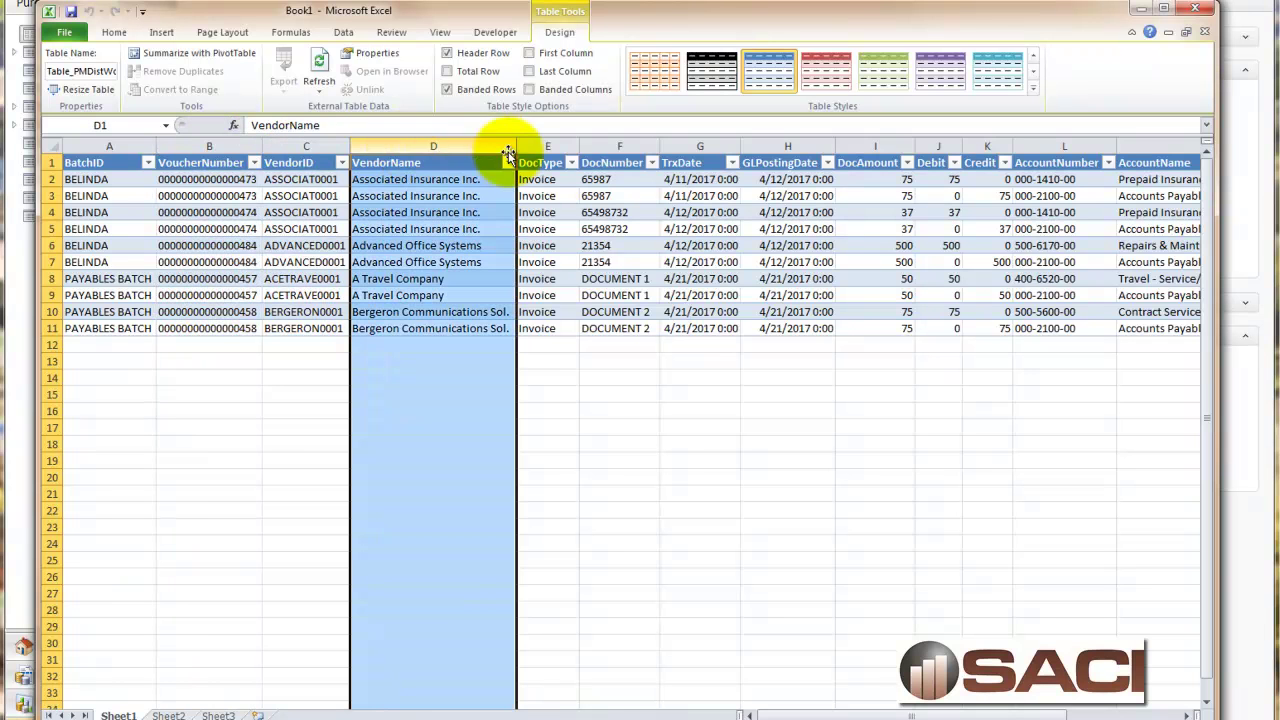
{"action": "left_click", "coordinate": [556, 146]}
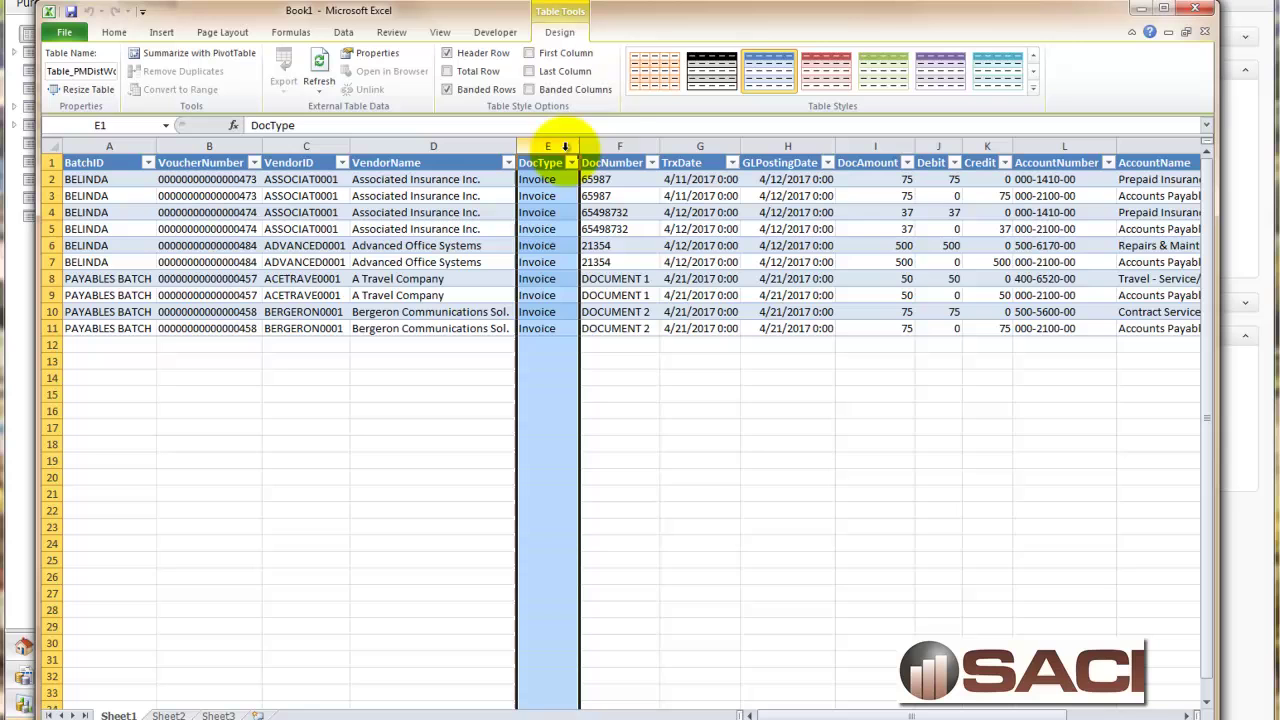
{"action": "left_click", "coordinate": [633, 144]}
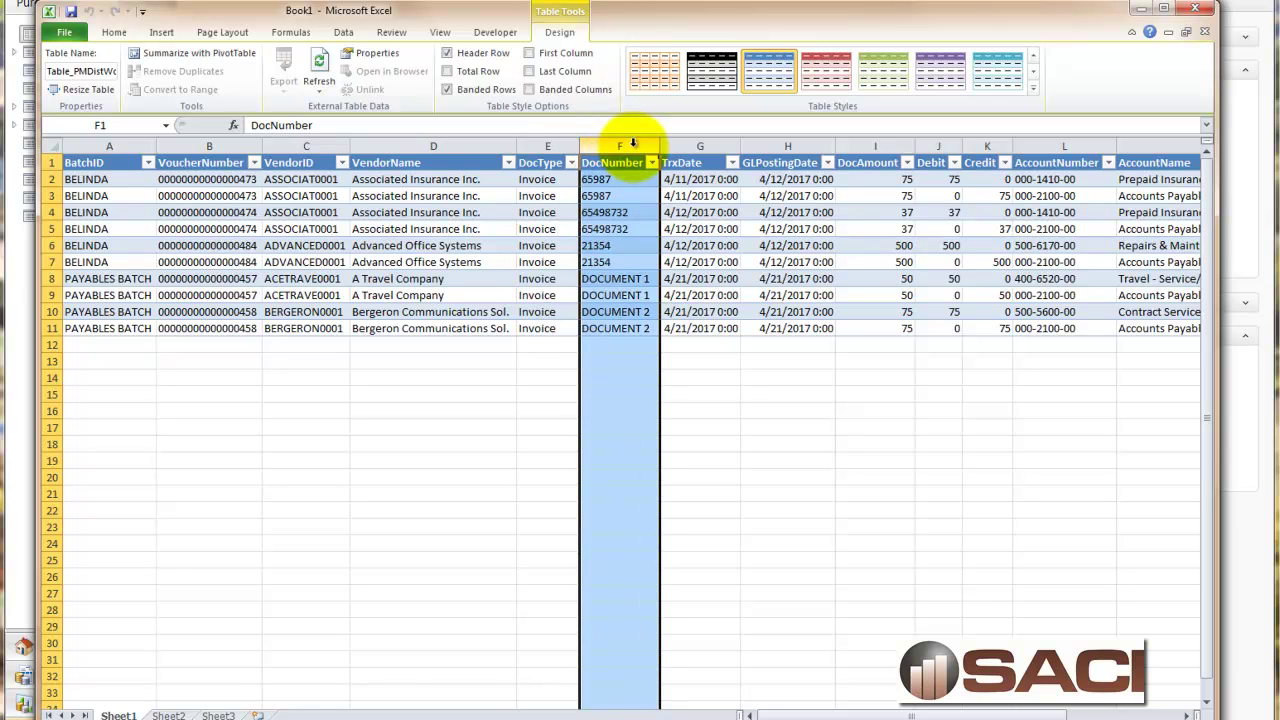
{"action": "left_click", "coordinate": [714, 145]}
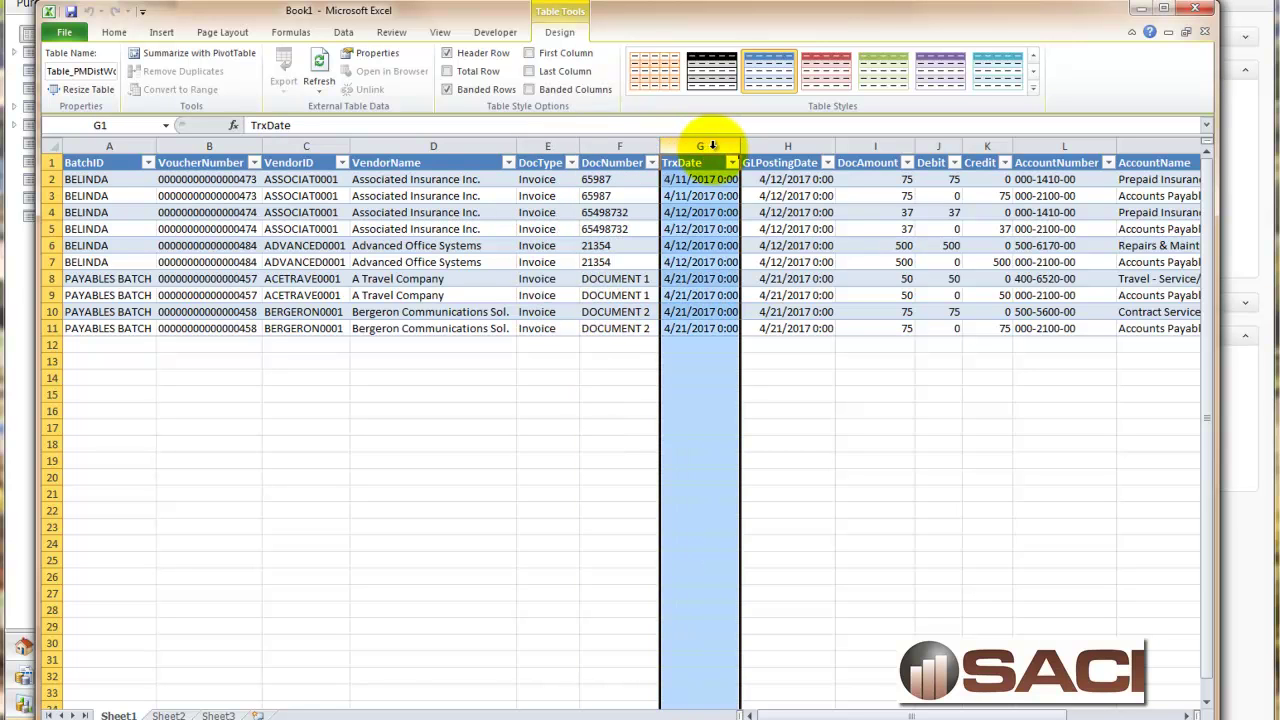
{"action": "left_click", "coordinate": [788, 146]}
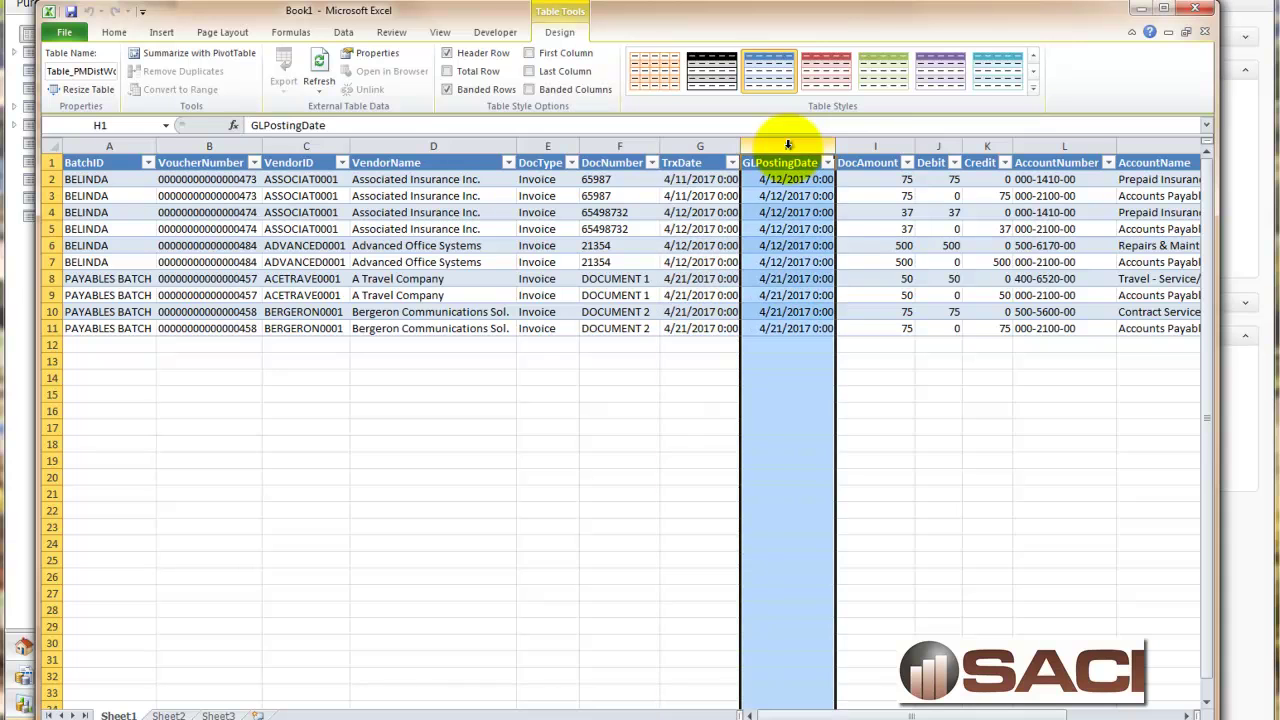
{"action": "left_click", "coordinate": [872, 142]}
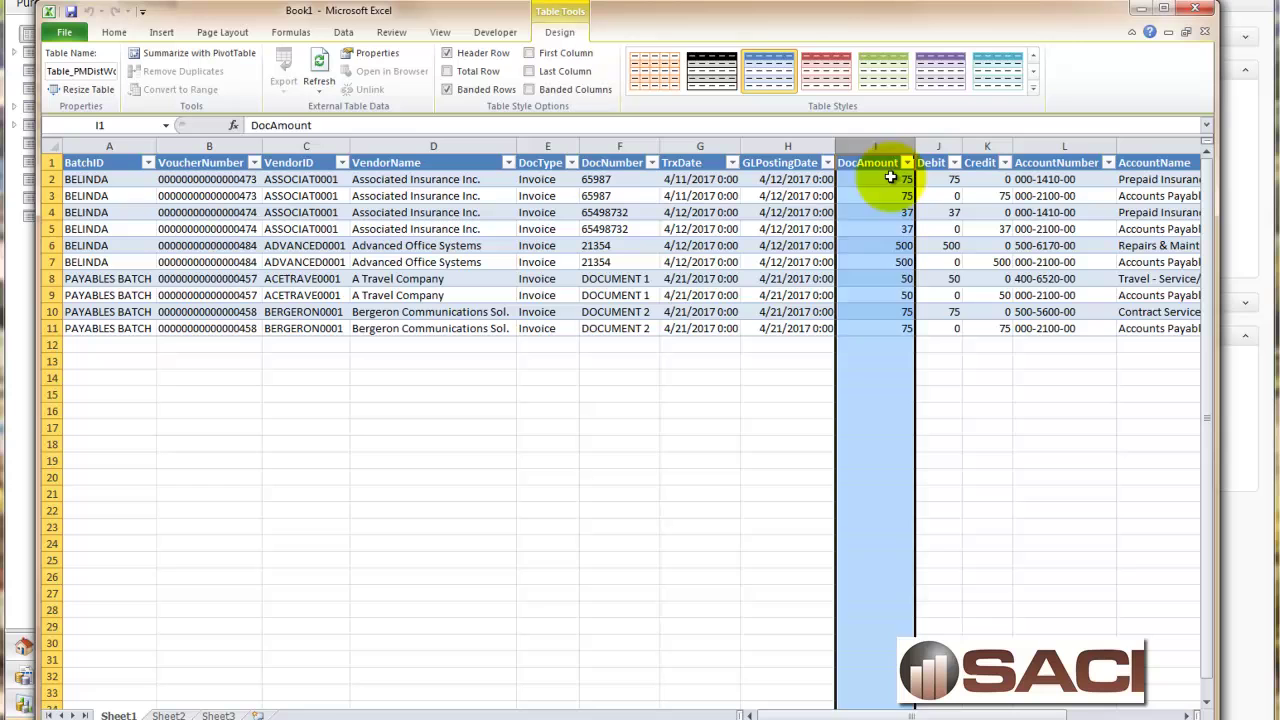
Highlight voucher 473's two rows with the 75 amount, then review Debit through PONumber columns.
{"action": "left_click", "coordinate": [889, 179]}
{"action": "left_click_drag", "start_coordinate": [55, 179], "coordinate": [52, 196]}
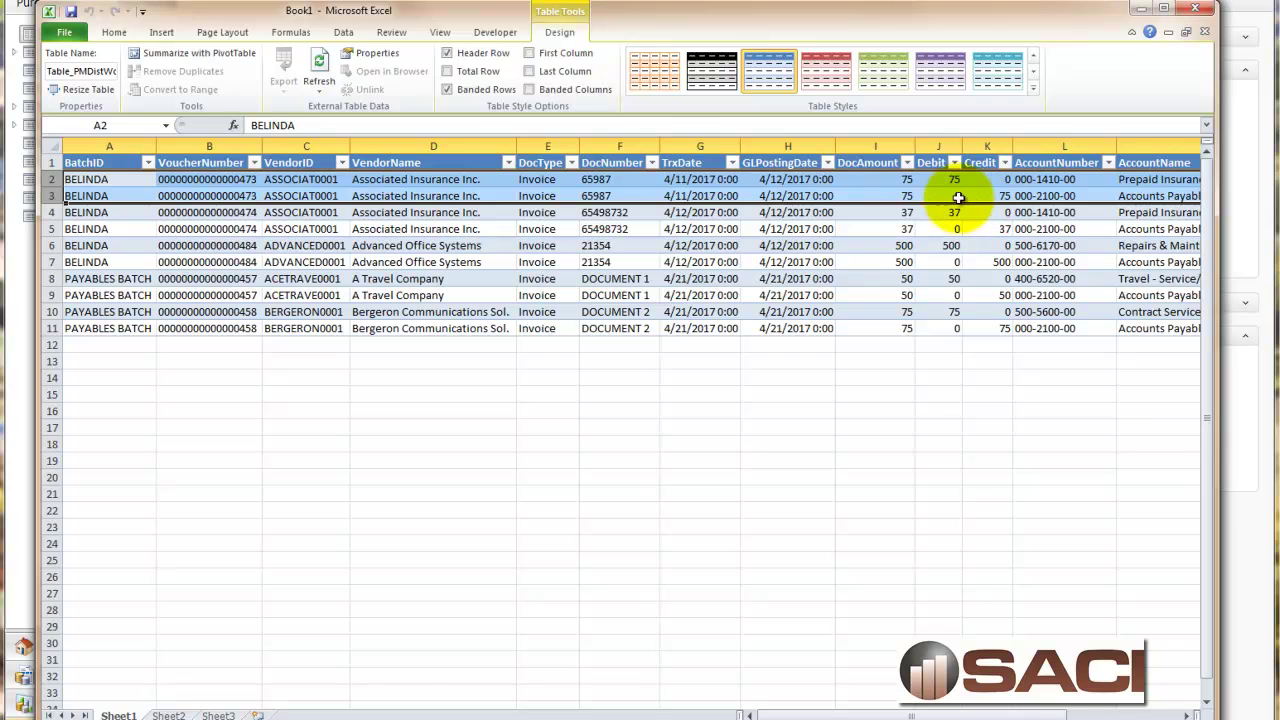
{"action": "left_click", "coordinate": [915, 180]}
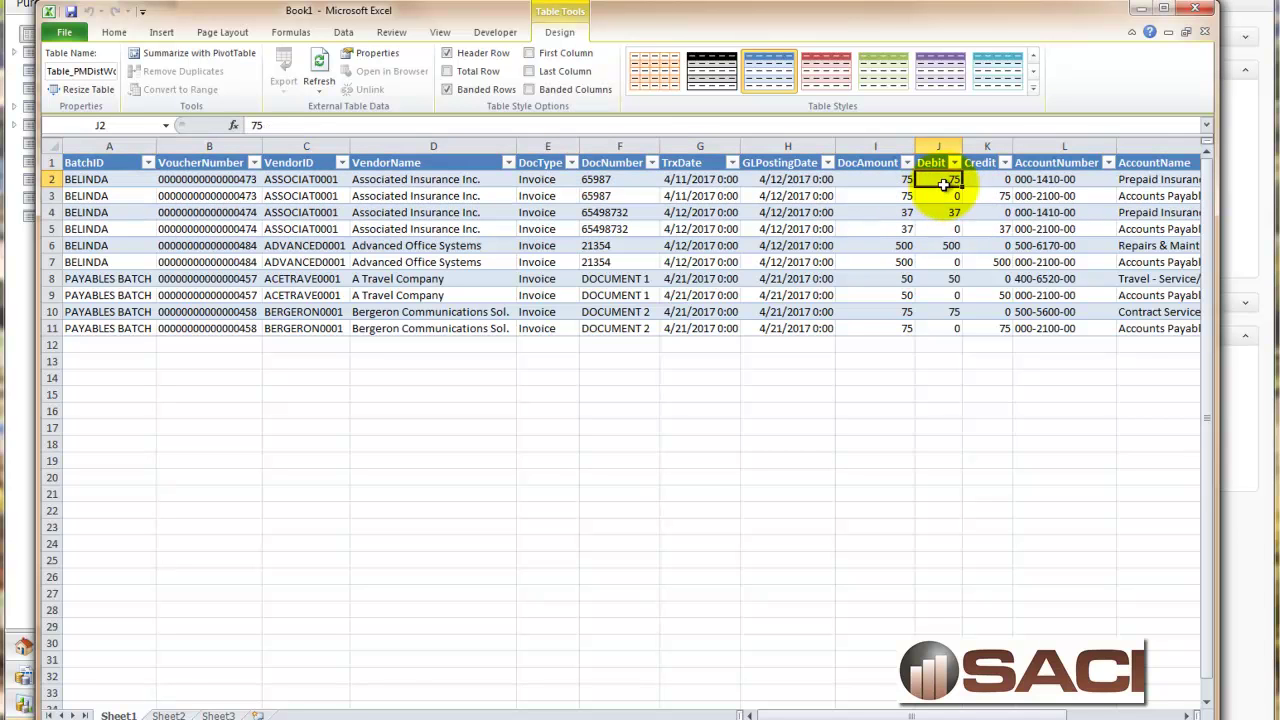
{"action": "left_click", "coordinate": [938, 146]}
{"action": "left_click", "coordinate": [985, 147]}
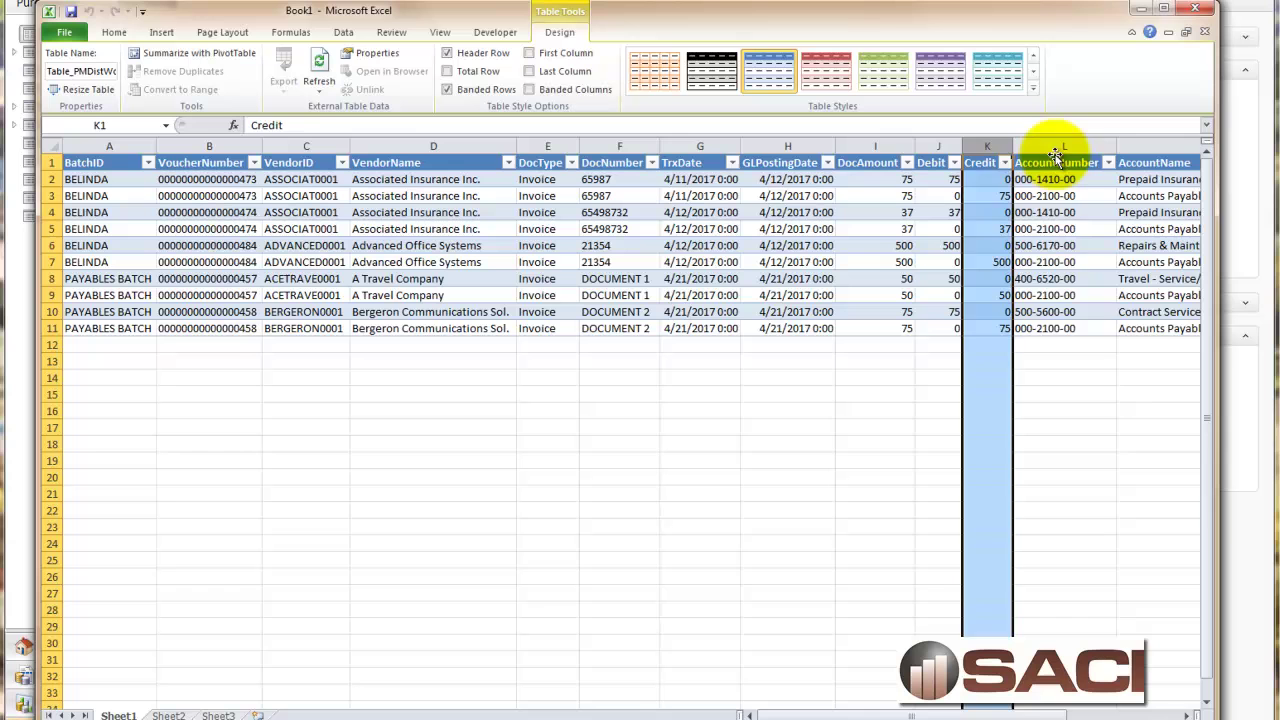
{"action": "left_click", "coordinate": [1065, 147]}
{"action": "left_click", "coordinate": [1137, 147]}
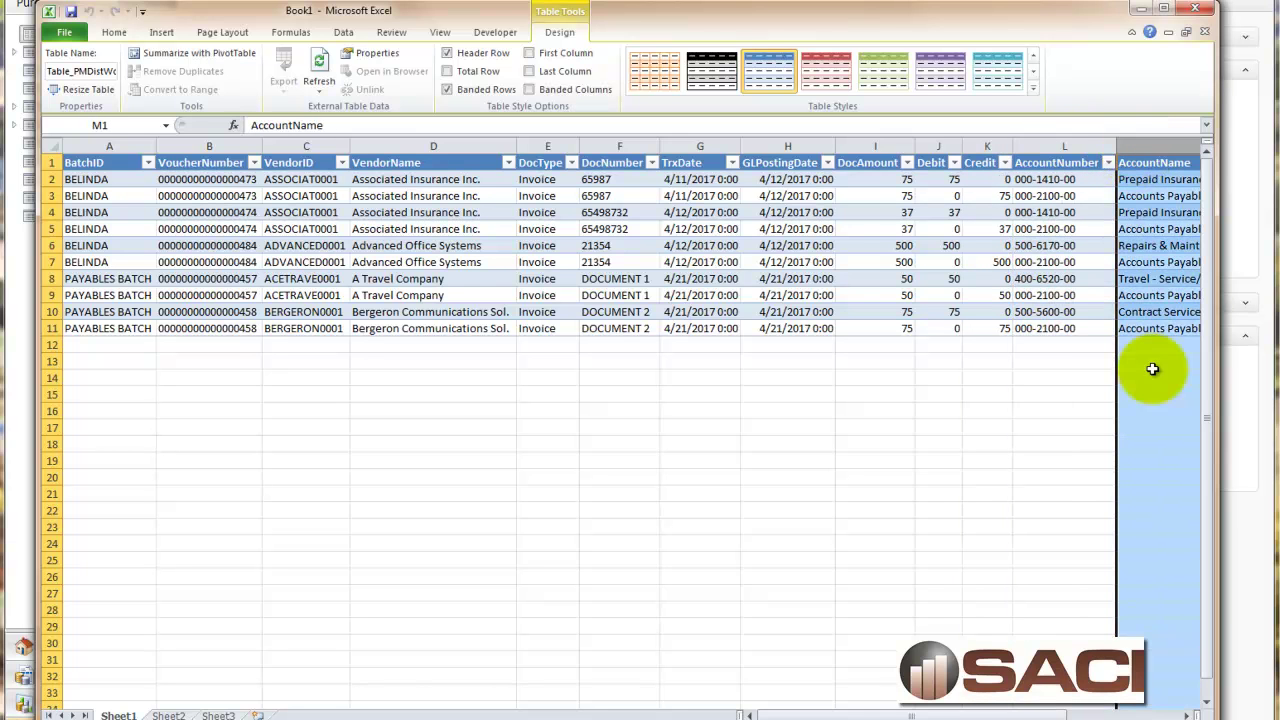
{"action": "left_click_drag", "start_coordinate": [990, 715], "coordinate": [1102, 714]}
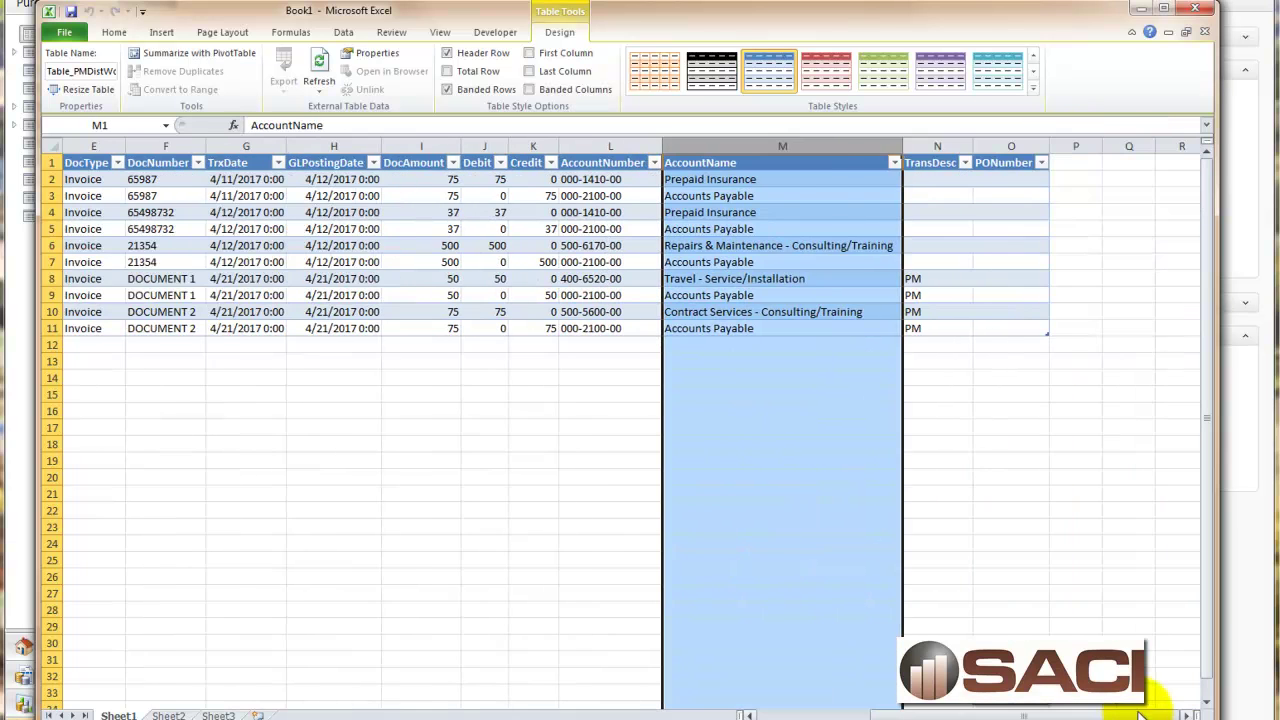
{"action": "left_click", "coordinate": [935, 148]}
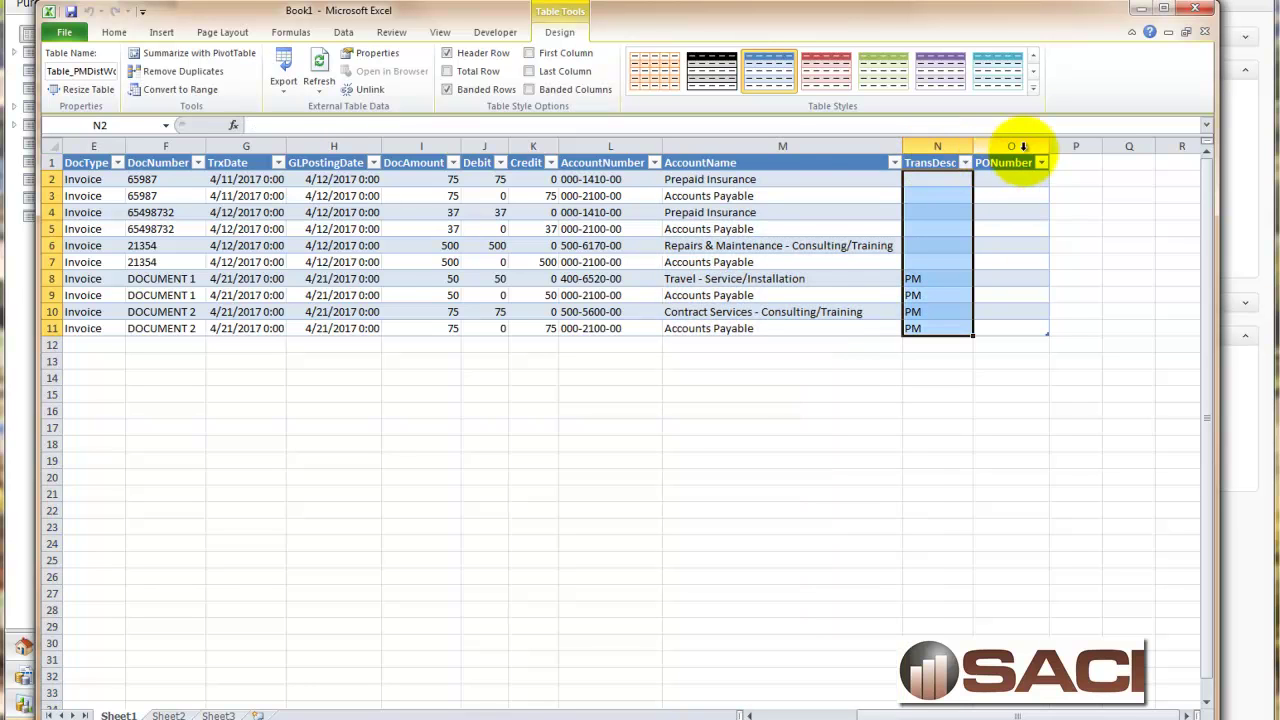
{"action": "left_click", "coordinate": [1023, 146]}
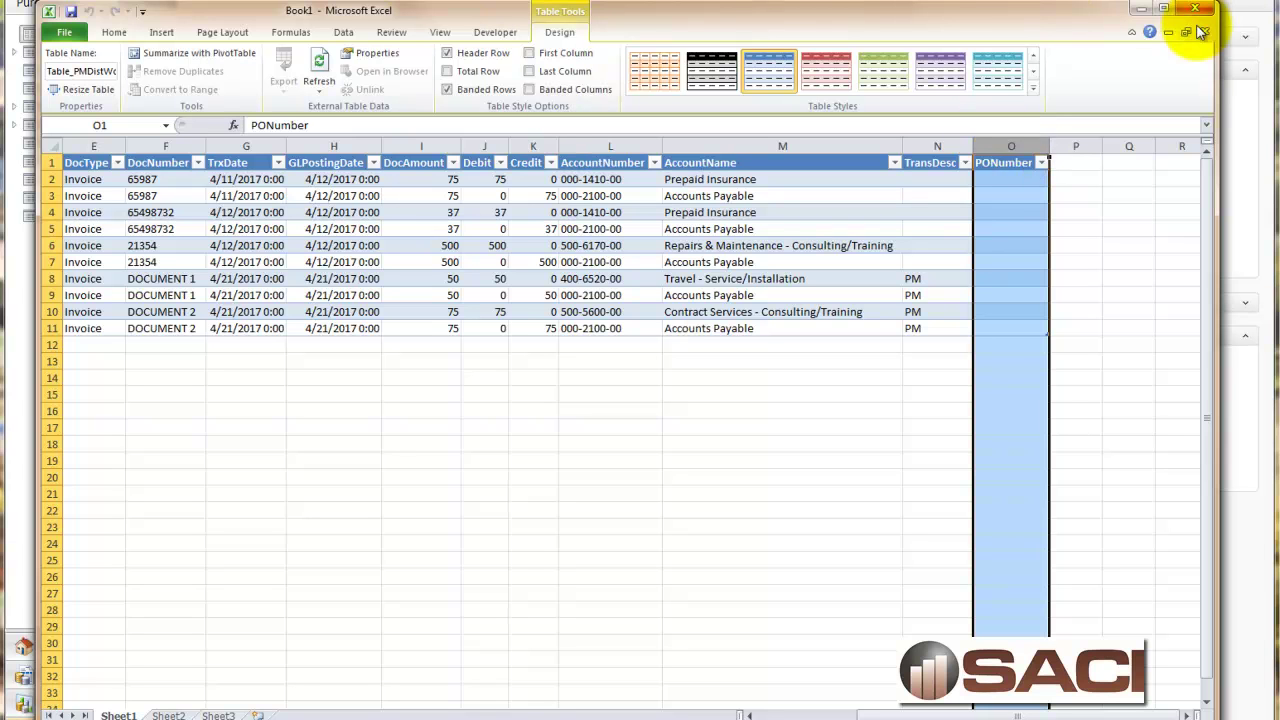
Close Excel without saving the workbook and return to the Dynamics GP home page.
{"action": "left_click", "coordinate": [1203, 32]}
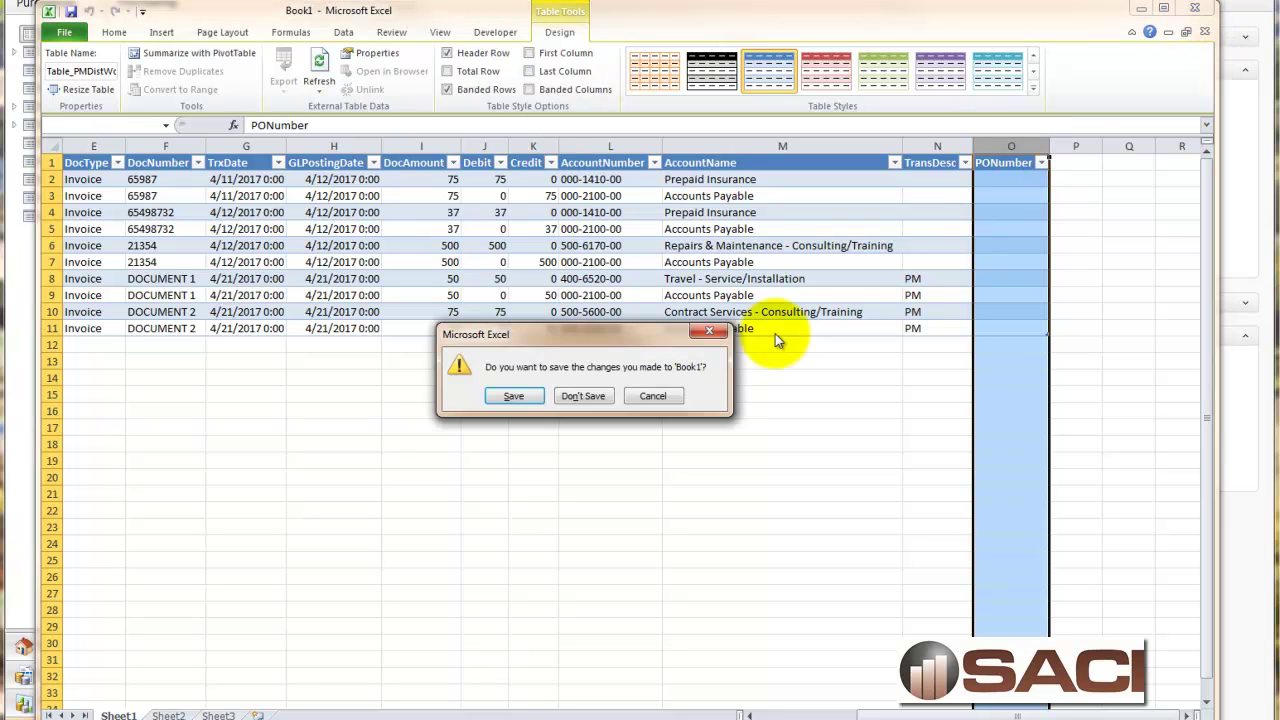
{"action": "left_click", "coordinate": [583, 396]}
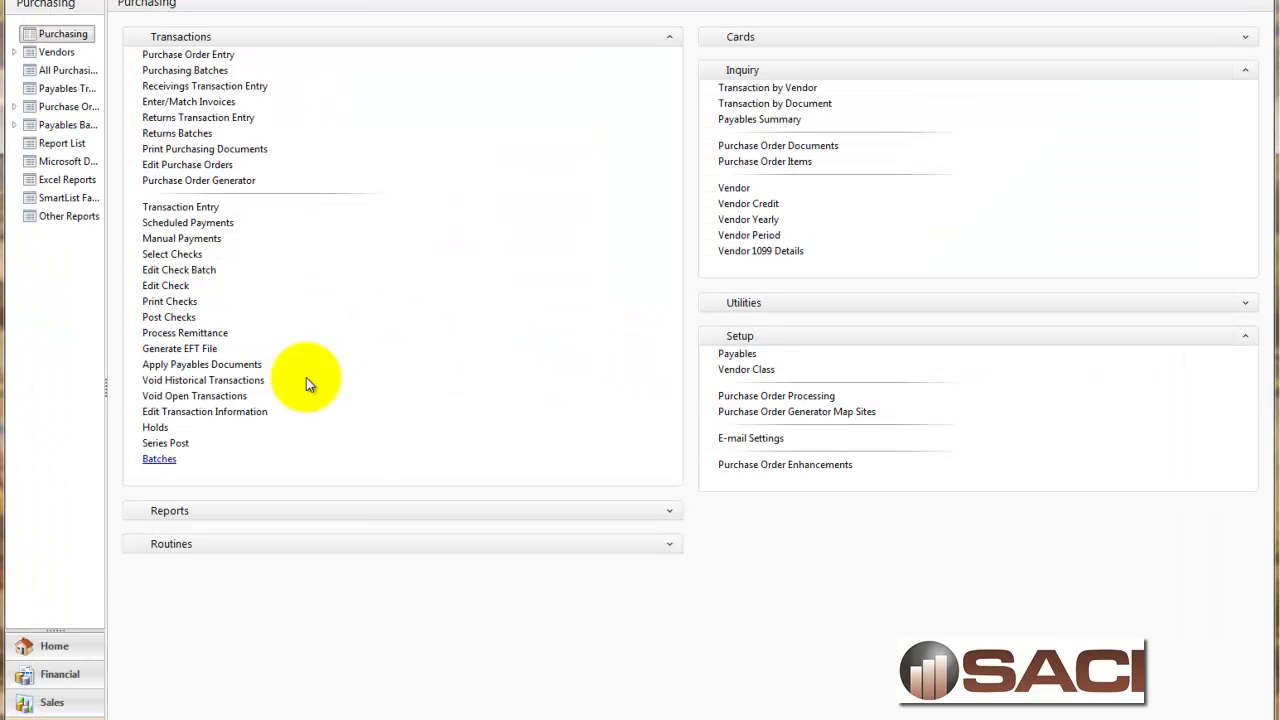
{"action": "left_click", "coordinate": [63, 646]}
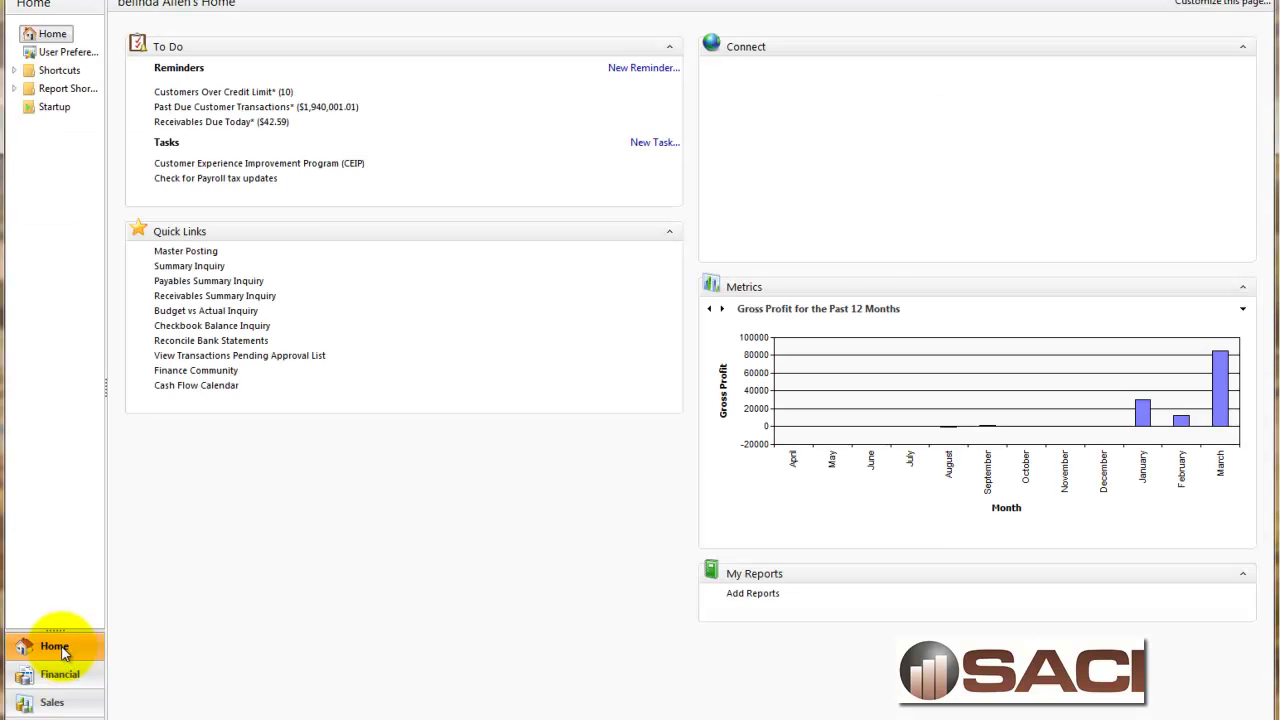
Add an external-program quick link named 'Payables Work Distribution Report'.
{"action": "mouse_move", "coordinate": [540, 205]}
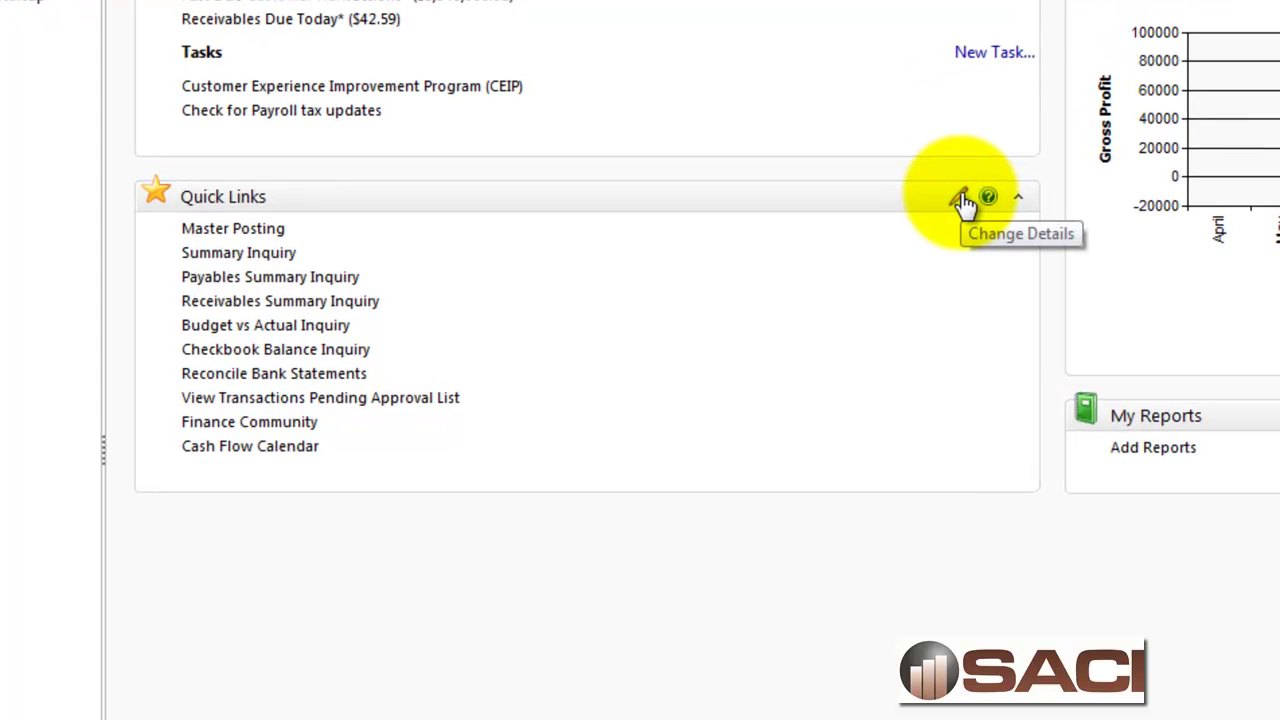
{"action": "left_click", "coordinate": [961, 198]}
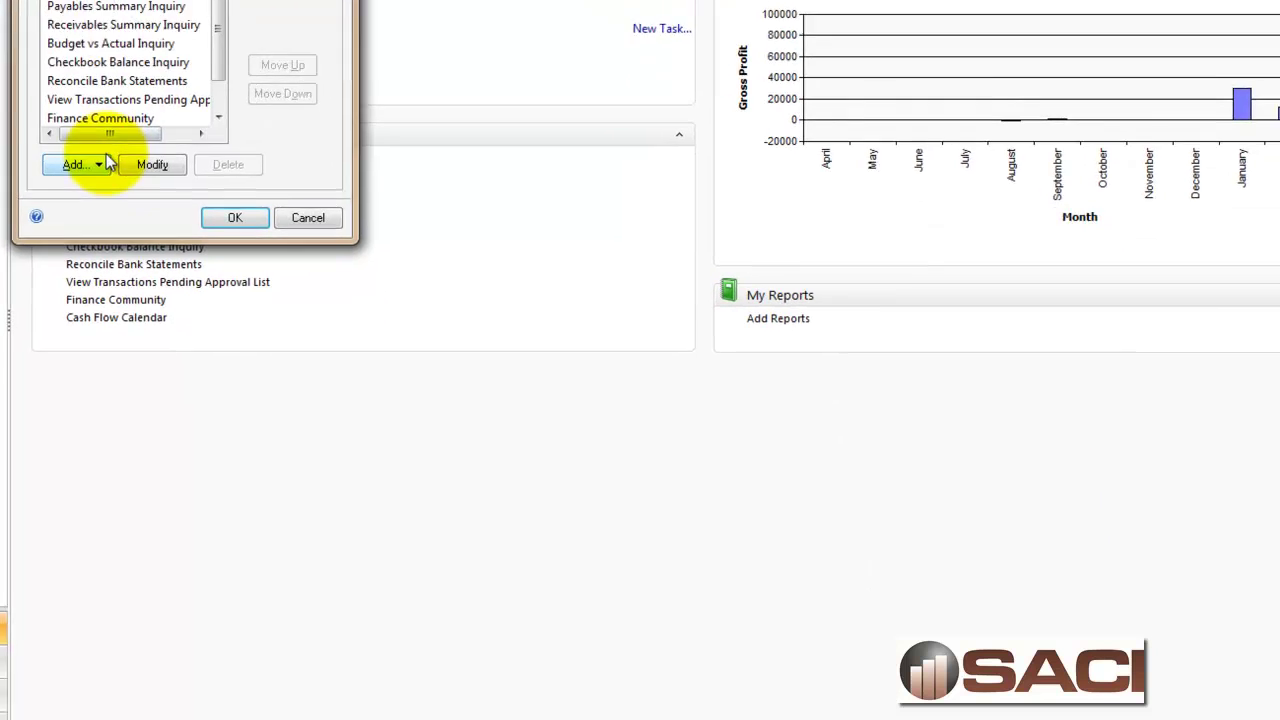
{"action": "left_click", "coordinate": [104, 162]}
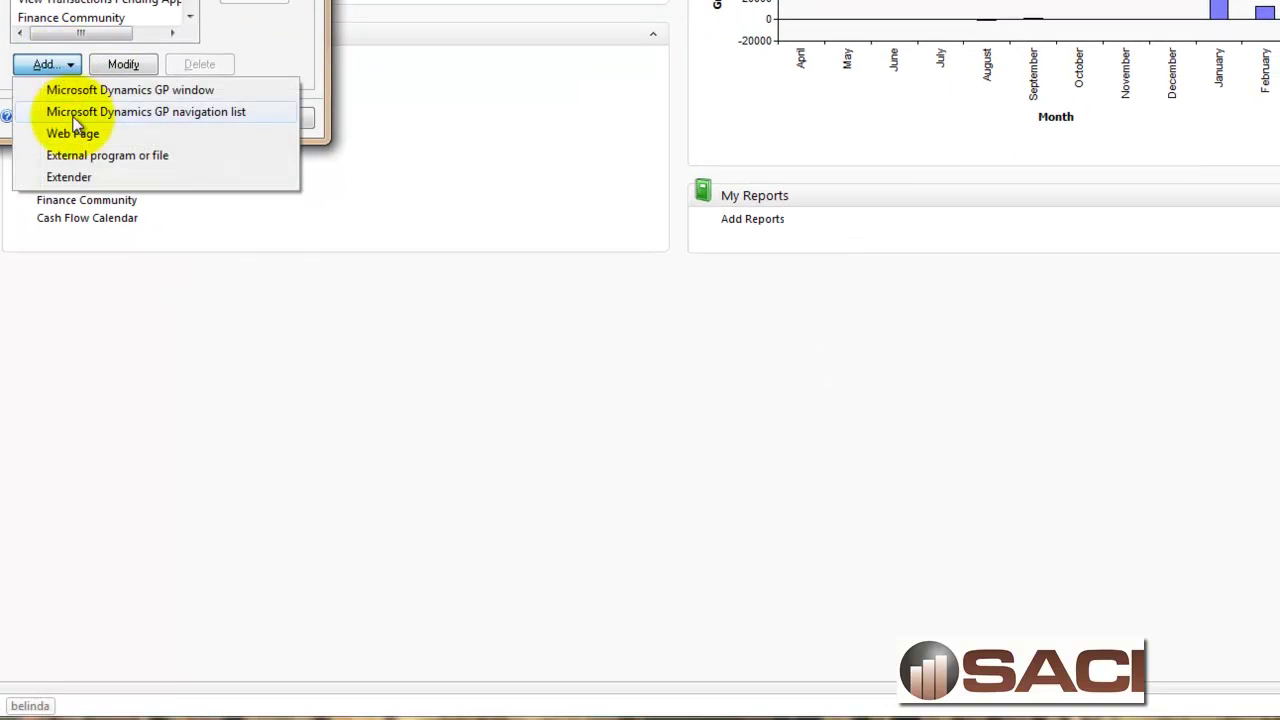
{"action": "left_click", "coordinate": [72, 160]}
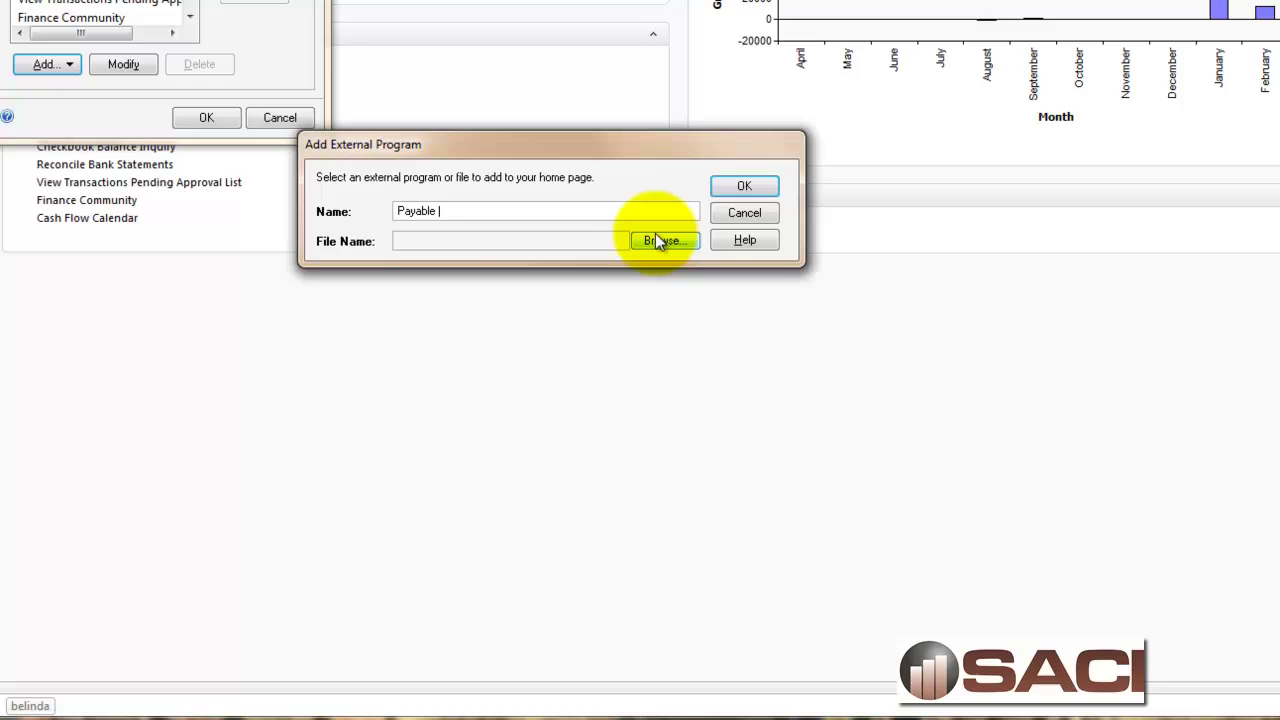
{"action": "type", "text": "Payables Work Distribution Reportio"}
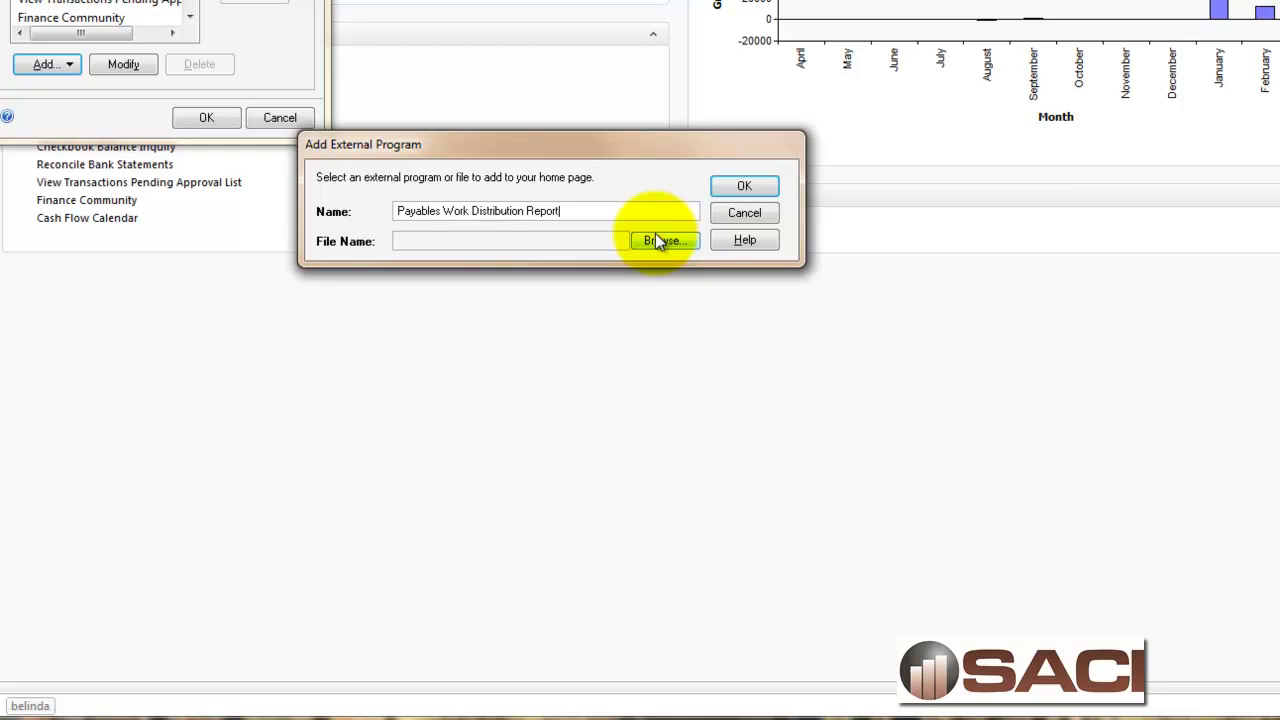
{"action": "key", "text": "BackSpace"}
{"action": "key", "text": "BackSpace"}
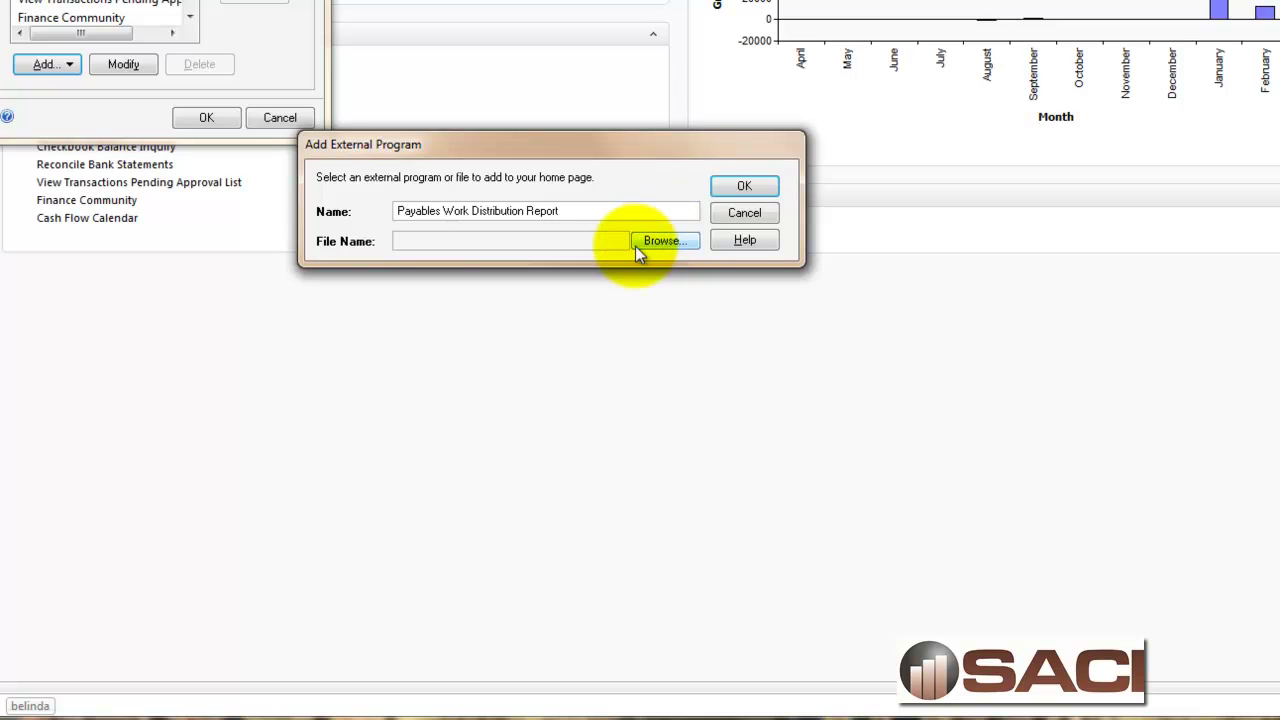
Point the new link to C:\Belinda\PMDistWork.dqy, save the quick links, and refresh Home.
{"action": "left_click", "coordinate": [654, 242]}
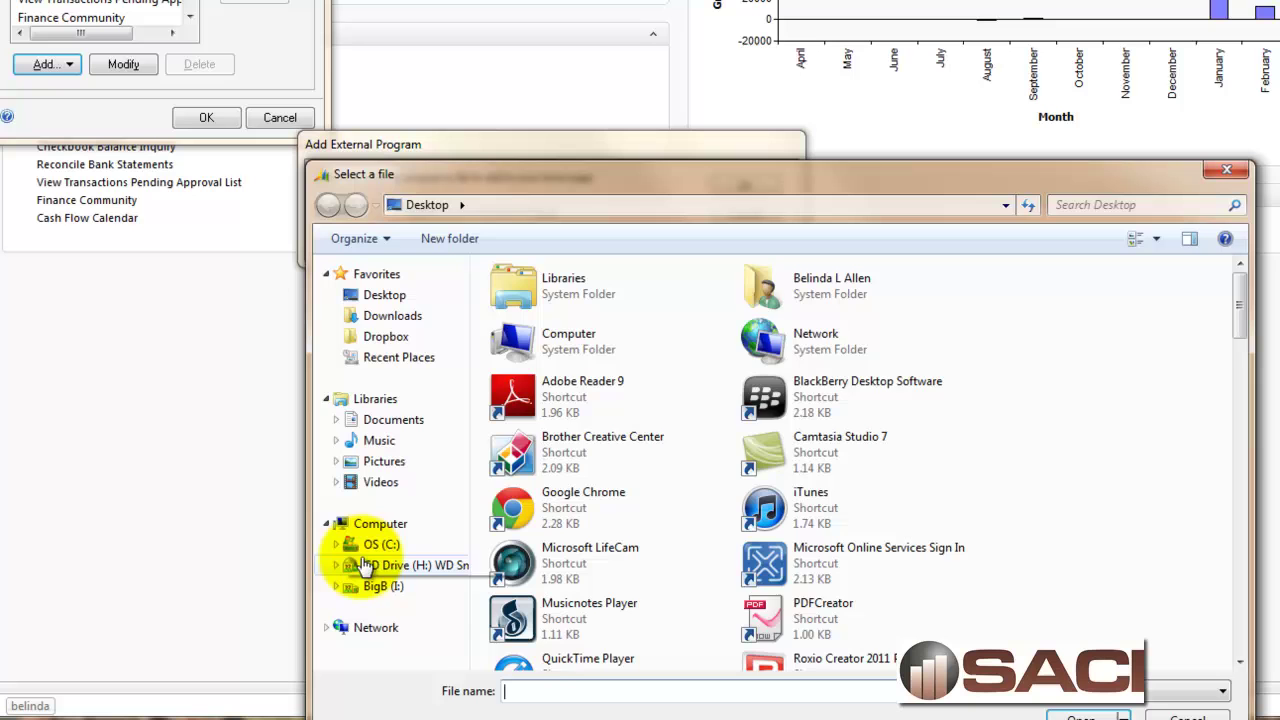
{"action": "left_click", "coordinate": [375, 545]}
{"action": "double_click", "coordinate": [549, 338]}
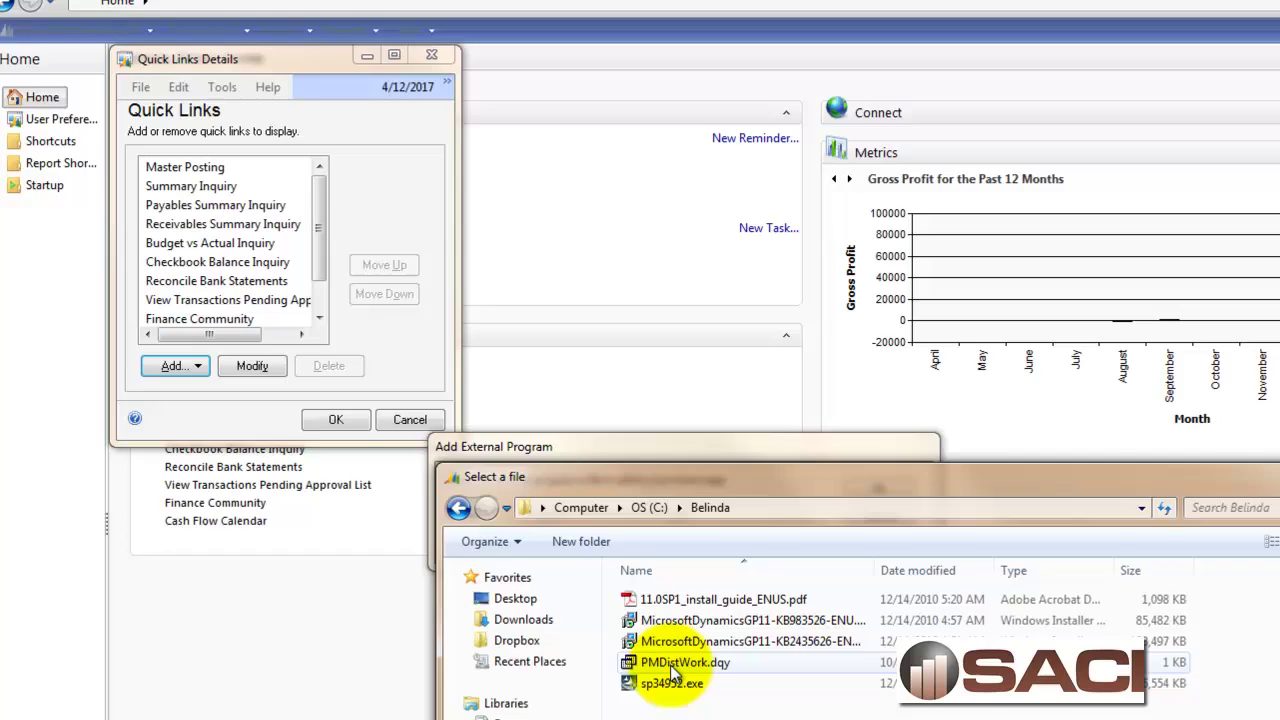
{"action": "double_click", "coordinate": [680, 663]}
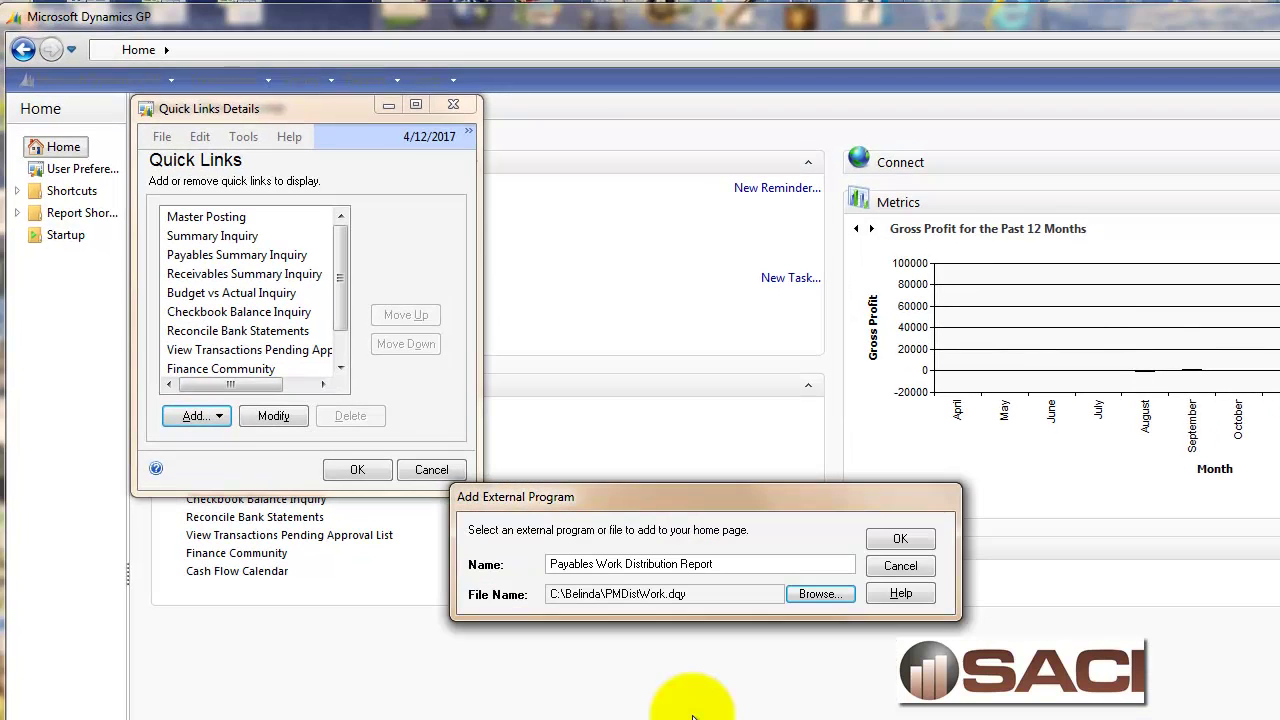
{"action": "left_click", "coordinate": [897, 538]}
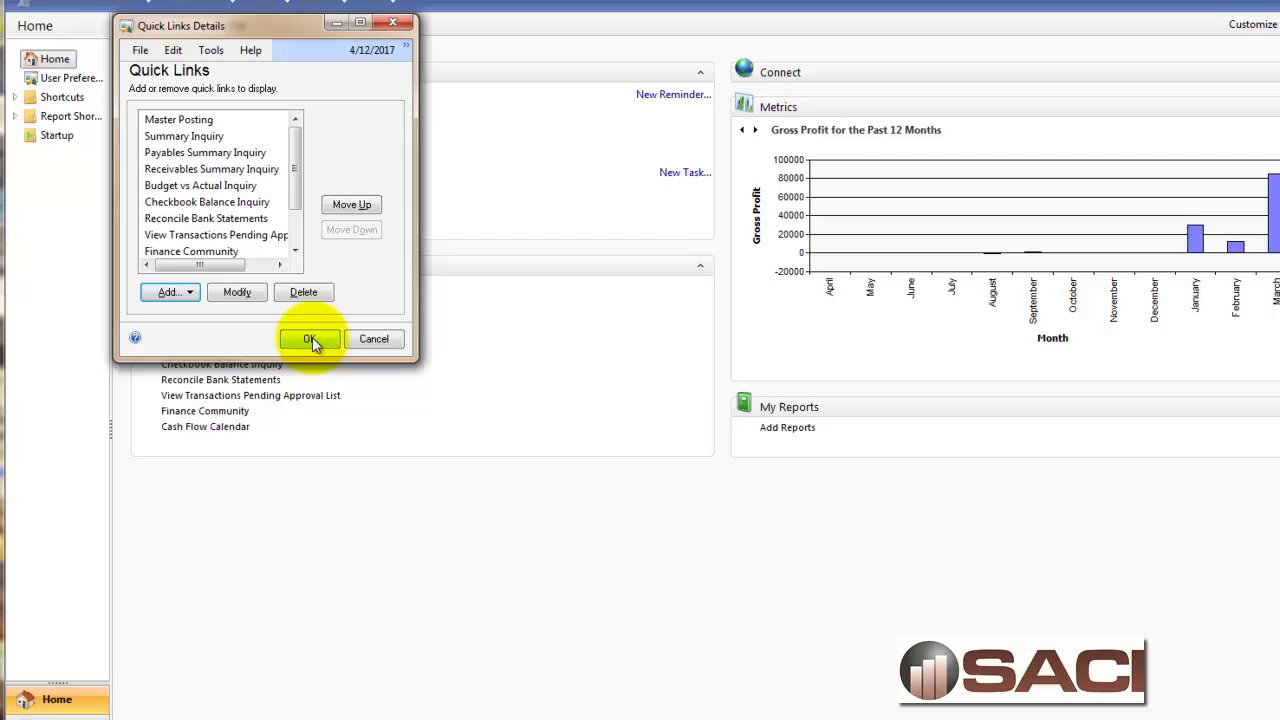
{"action": "left_click", "coordinate": [357, 469]}
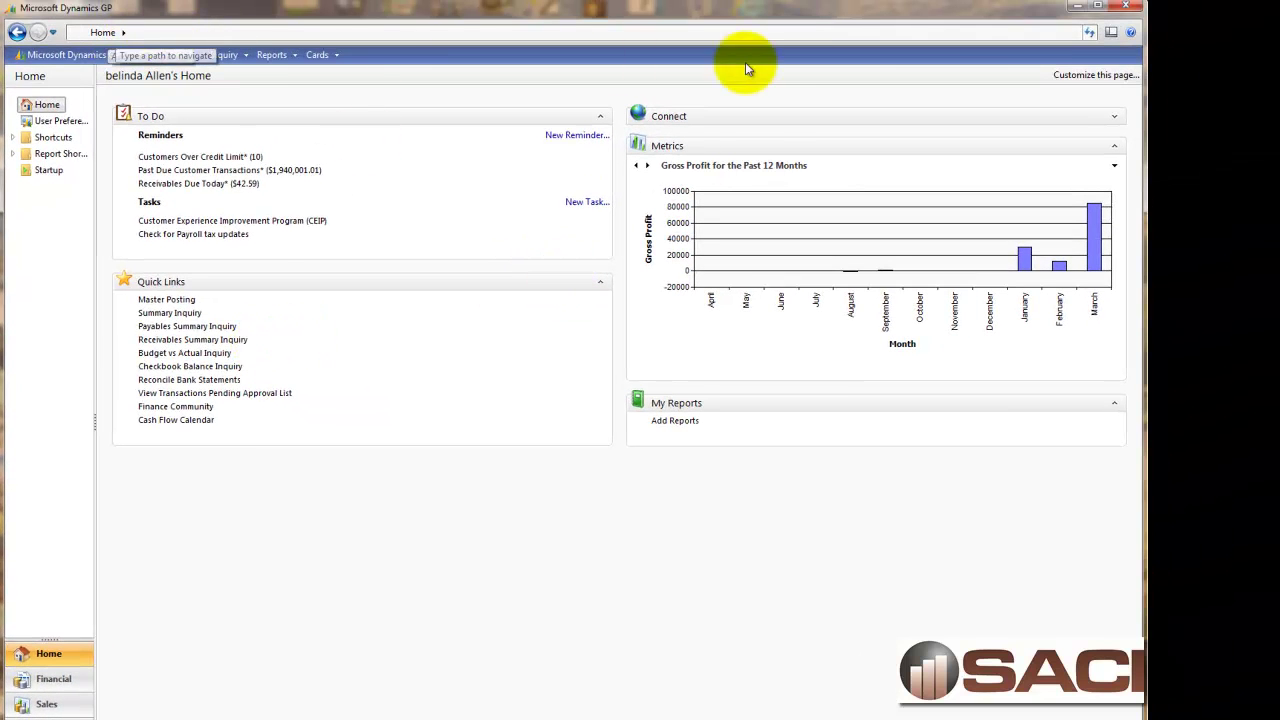
{"action": "left_click", "coordinate": [1089, 32]}
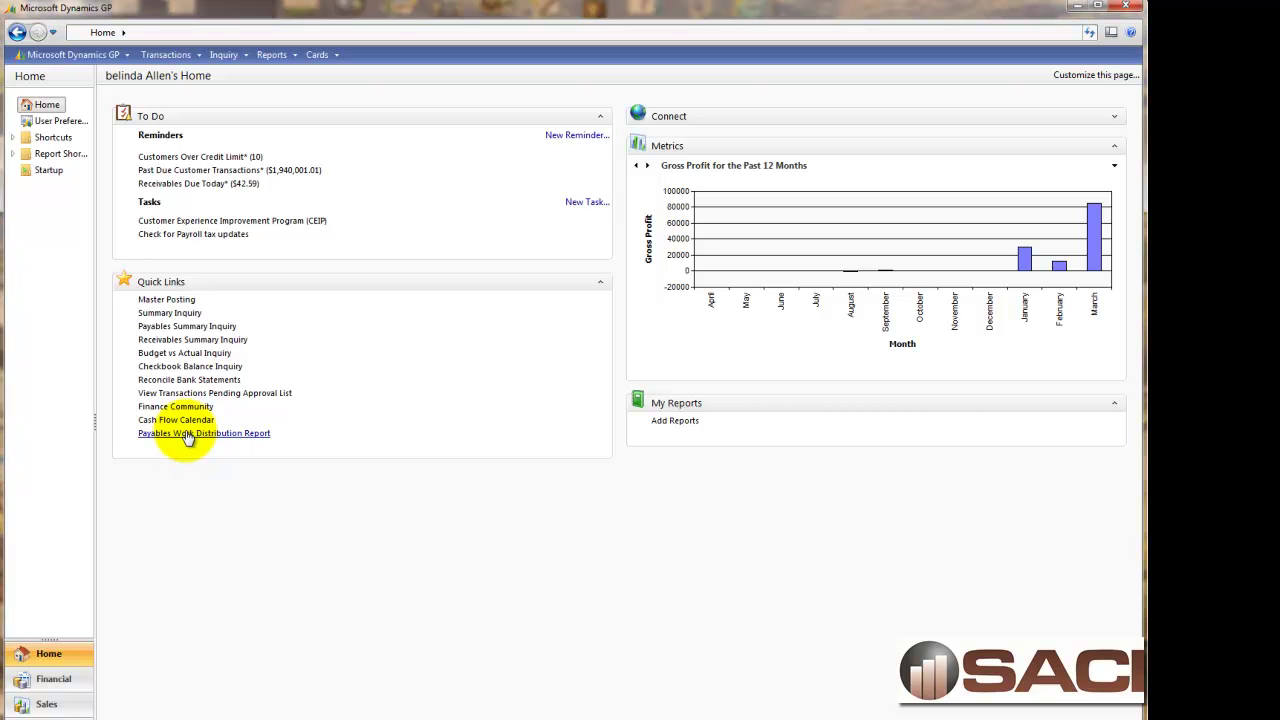
Load the Payables Work Distribution Report into Excel, signing in with the SQL password.
{"action": "left_click", "coordinate": [188, 437]}
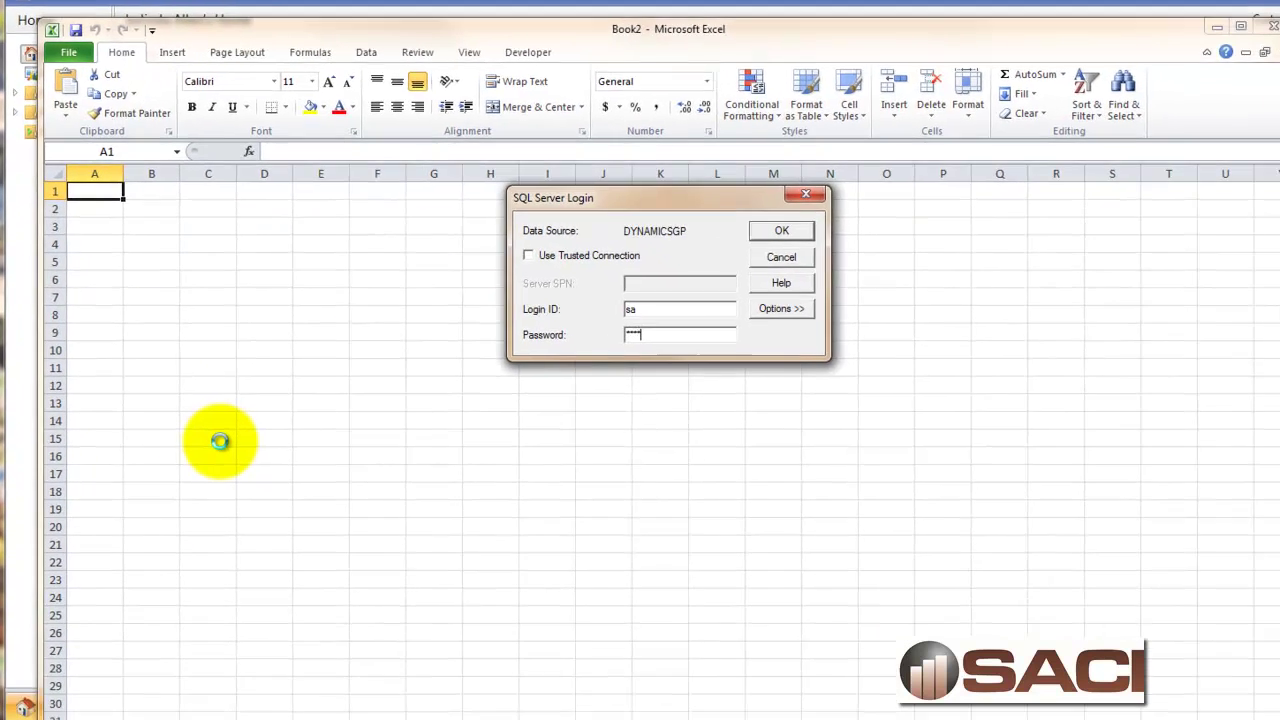
{"action": "type", "text": "password"}
{"action": "key", "text": "Return"}
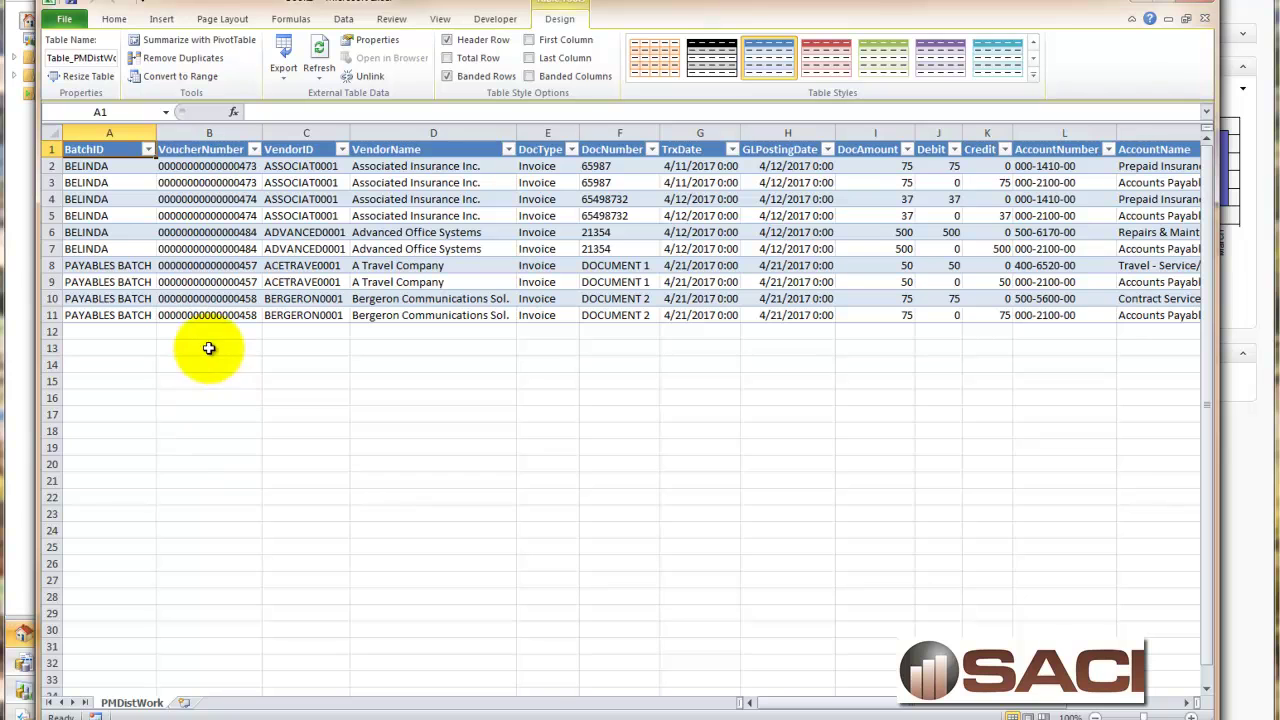
Filter the BatchID column to BELINDA only, leaving 6 of 10 records visible.
{"action": "left_click", "coordinate": [147, 149]}
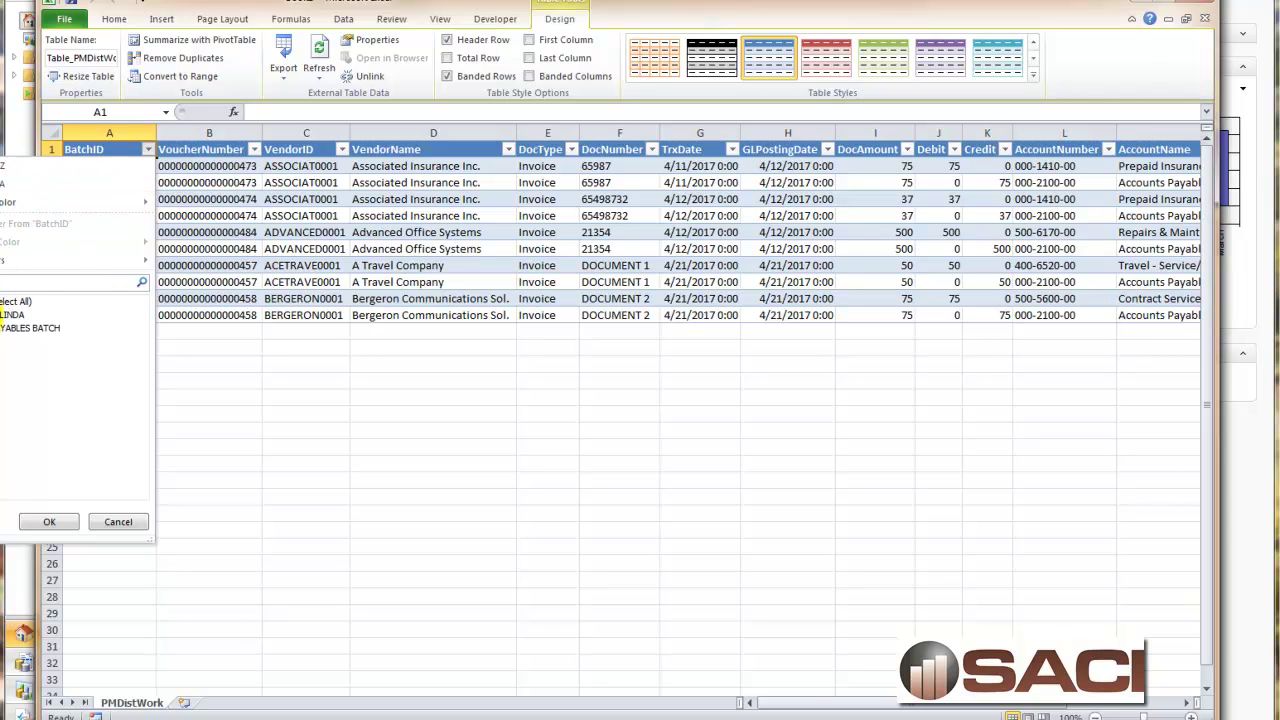
{"action": "left_click", "coordinate": [49, 521]}
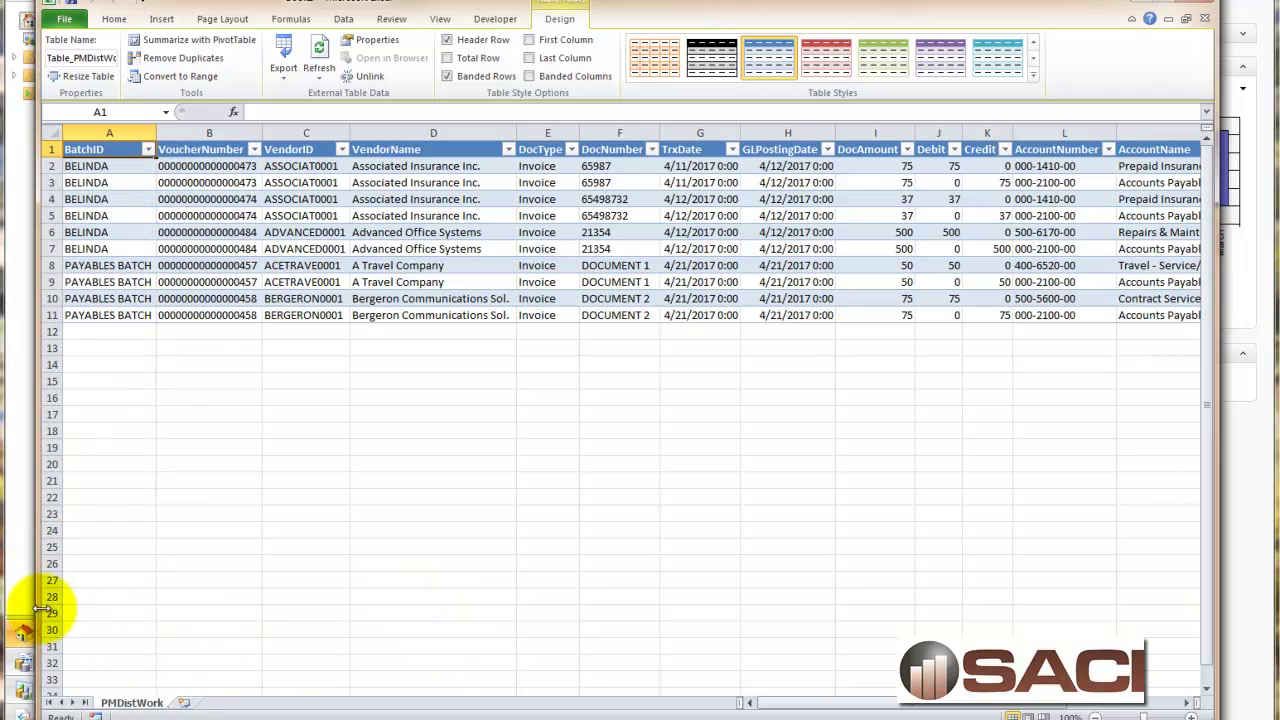
{"action": "left_click_drag", "start_coordinate": [42, 588], "coordinate": [228, 586]}
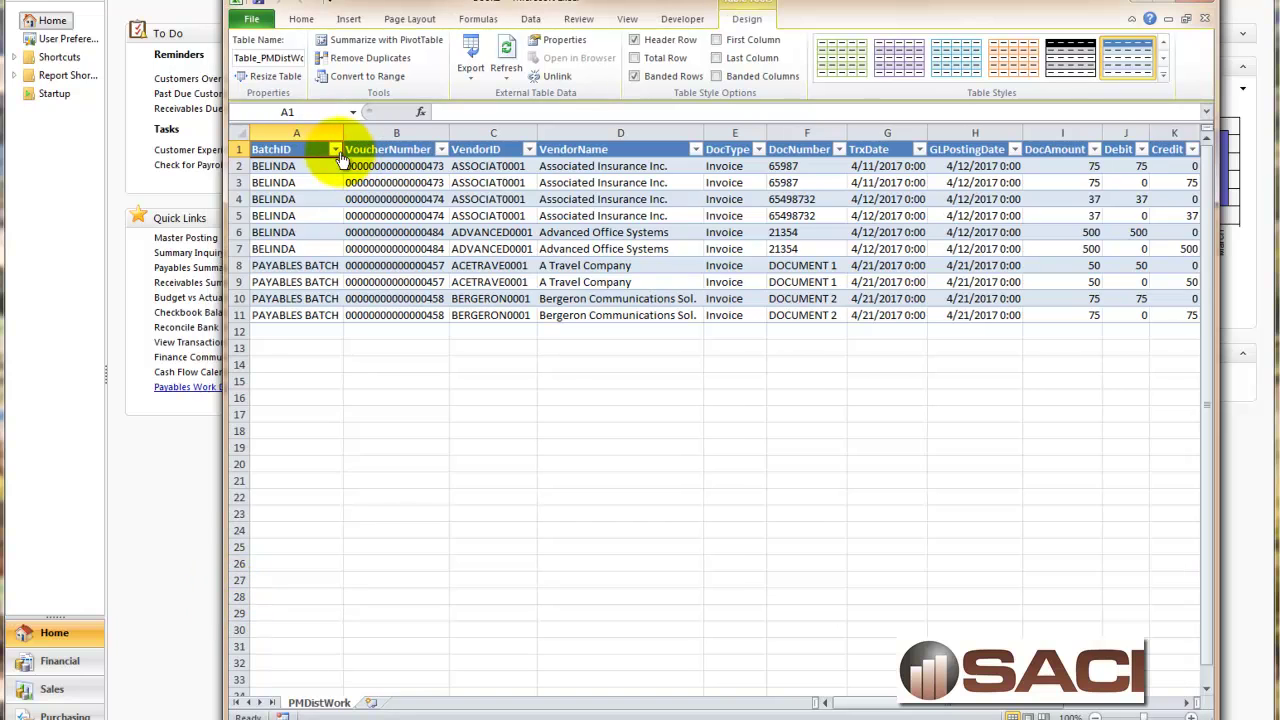
{"action": "left_click", "coordinate": [335, 149]}
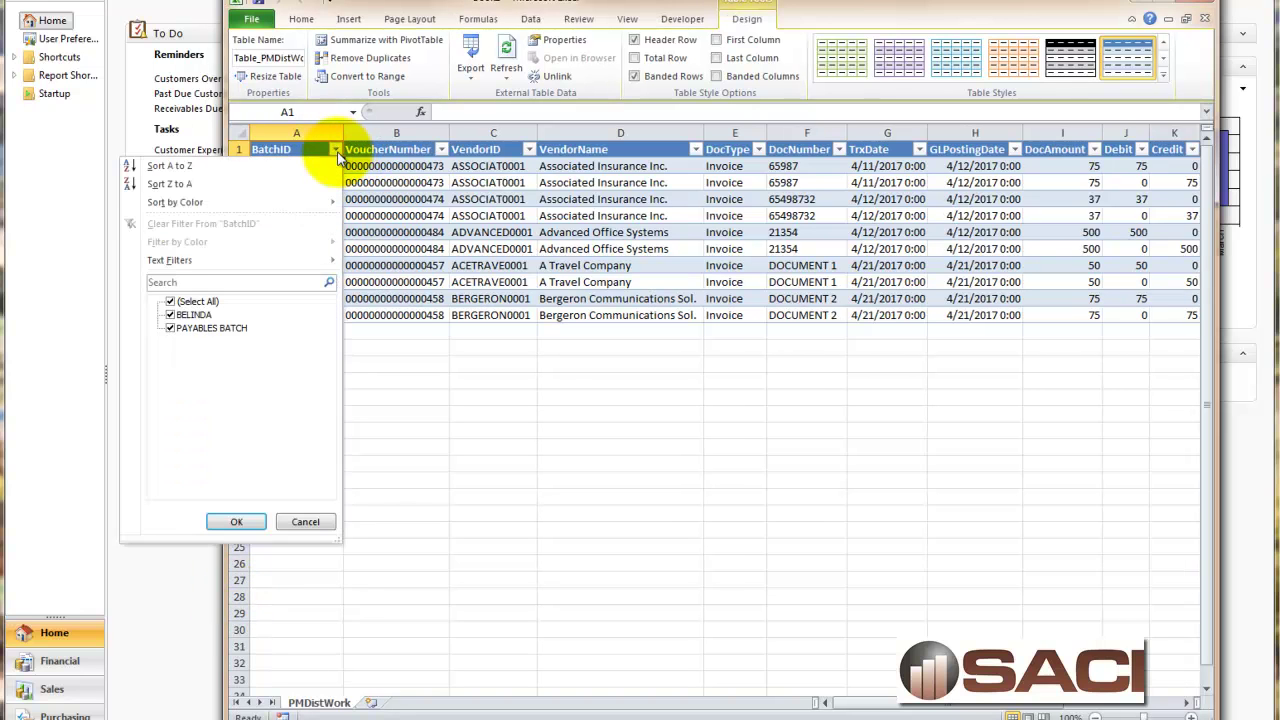
{"action": "left_click", "coordinate": [171, 302]}
{"action": "left_click", "coordinate": [172, 315]}
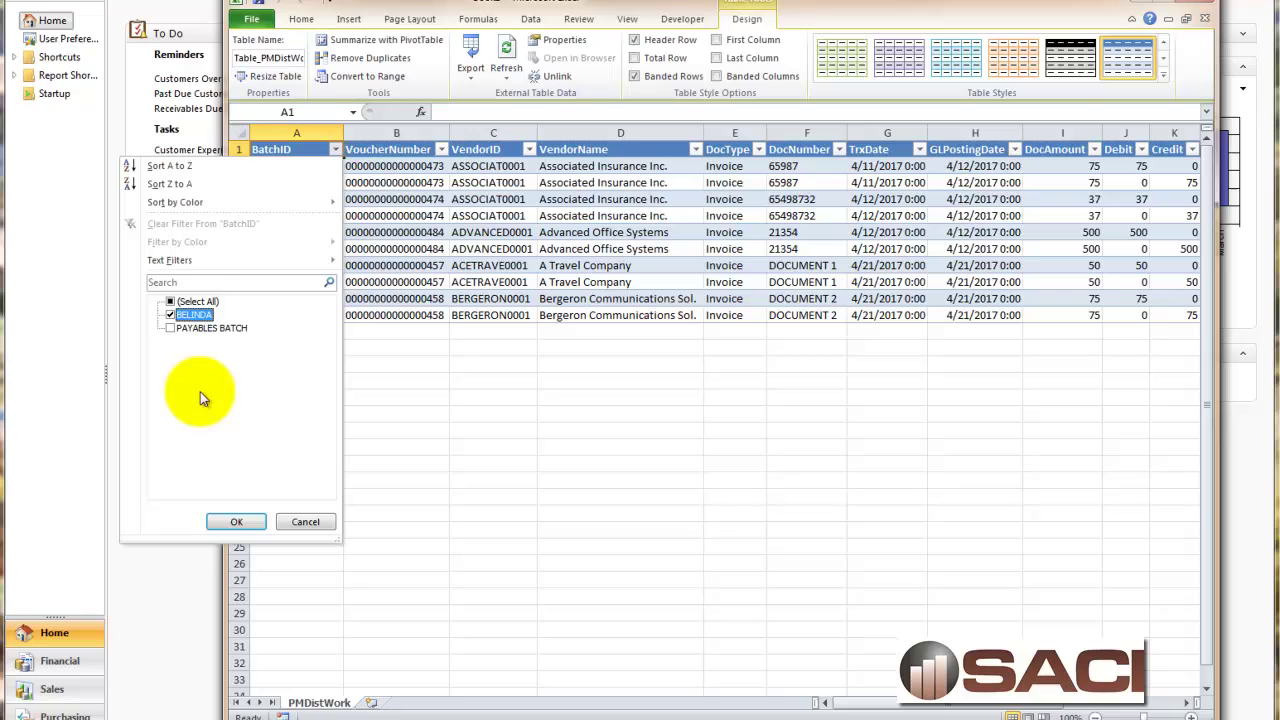
{"action": "left_click", "coordinate": [230, 520]}
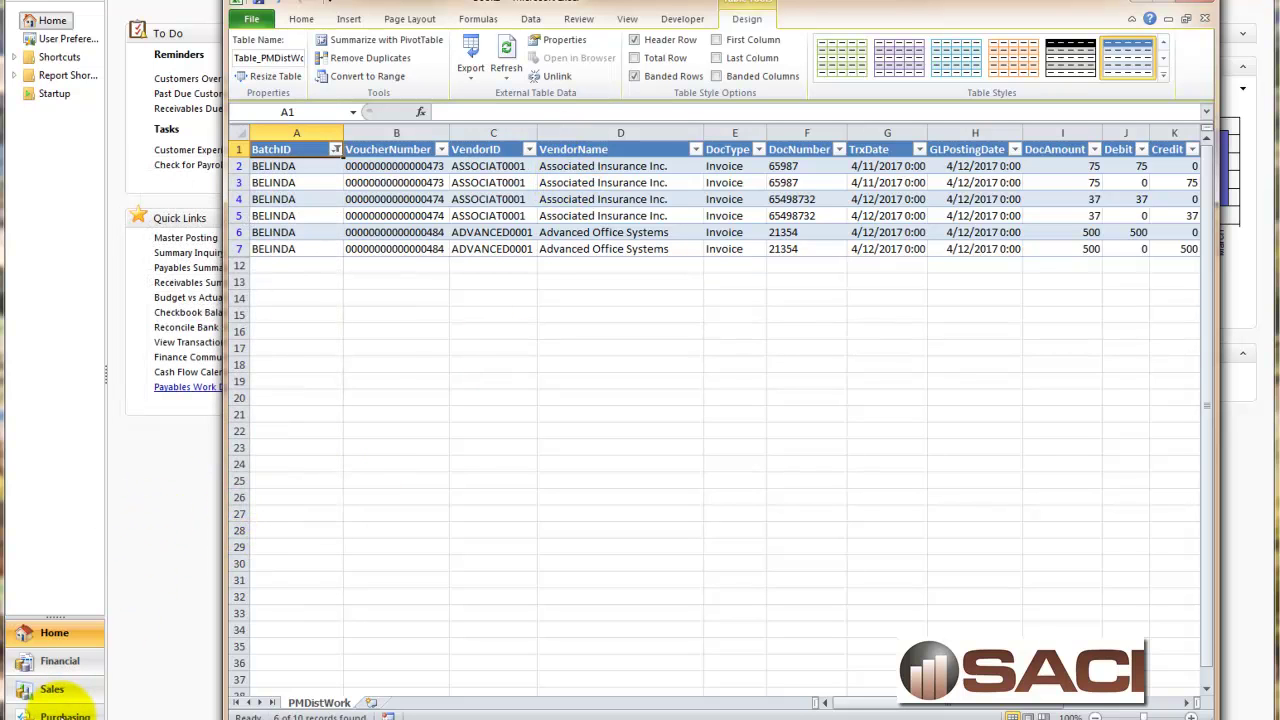
Open the BELINDA batch in Payables Batch Entry and view its transactions.
{"action": "left_click_drag", "start_coordinate": [651, 9], "coordinate": [745, 15]}
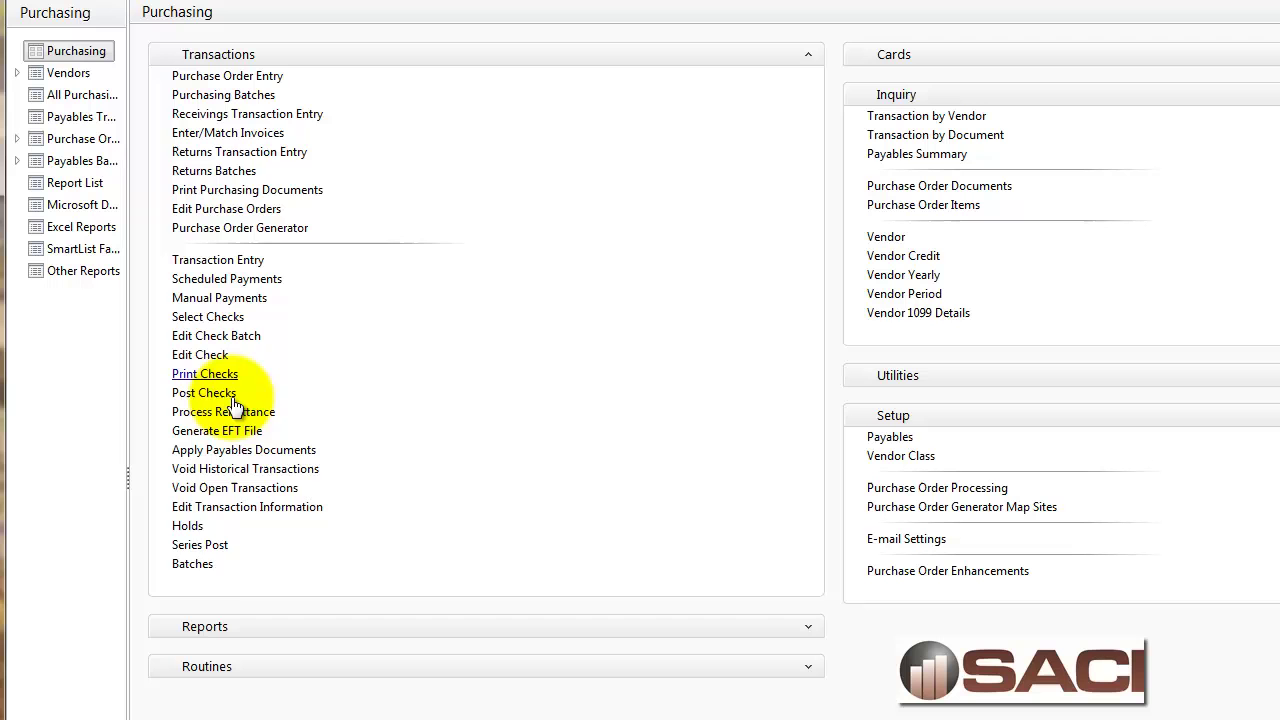
{"action": "left_click", "coordinate": [212, 564]}
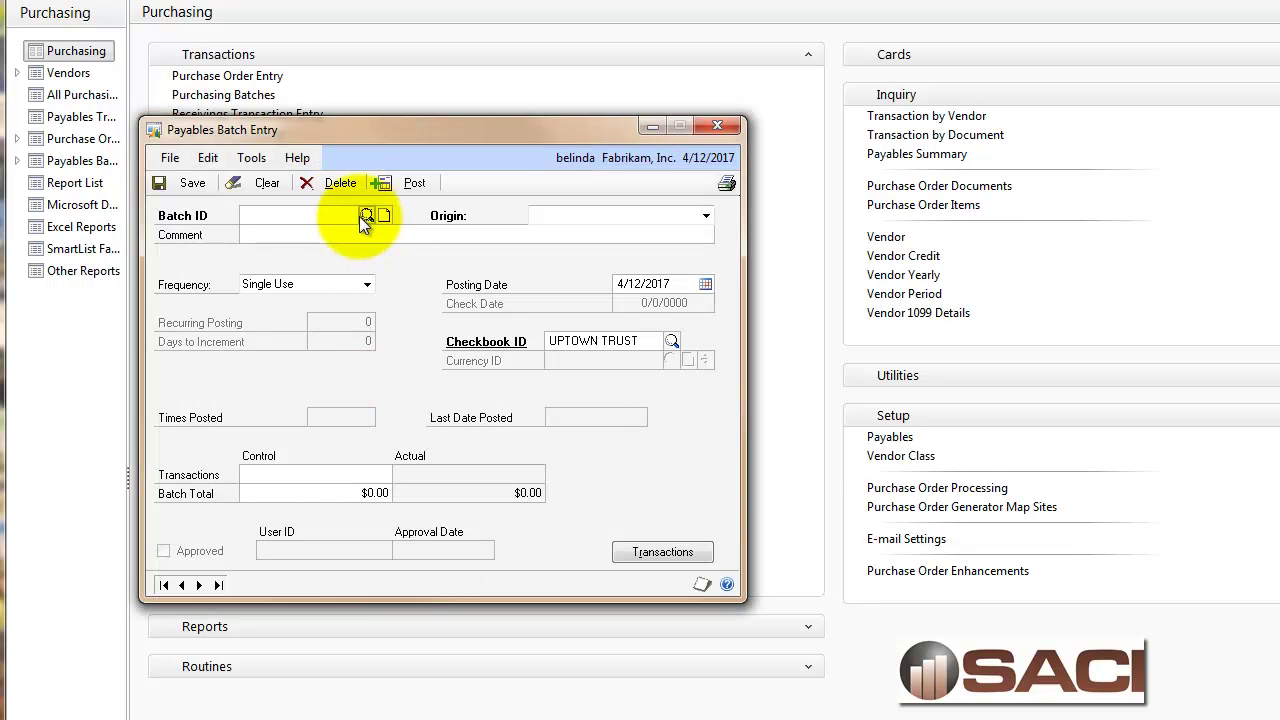
{"action": "left_click", "coordinate": [368, 209]}
{"action": "double_click", "coordinate": [257, 268]}
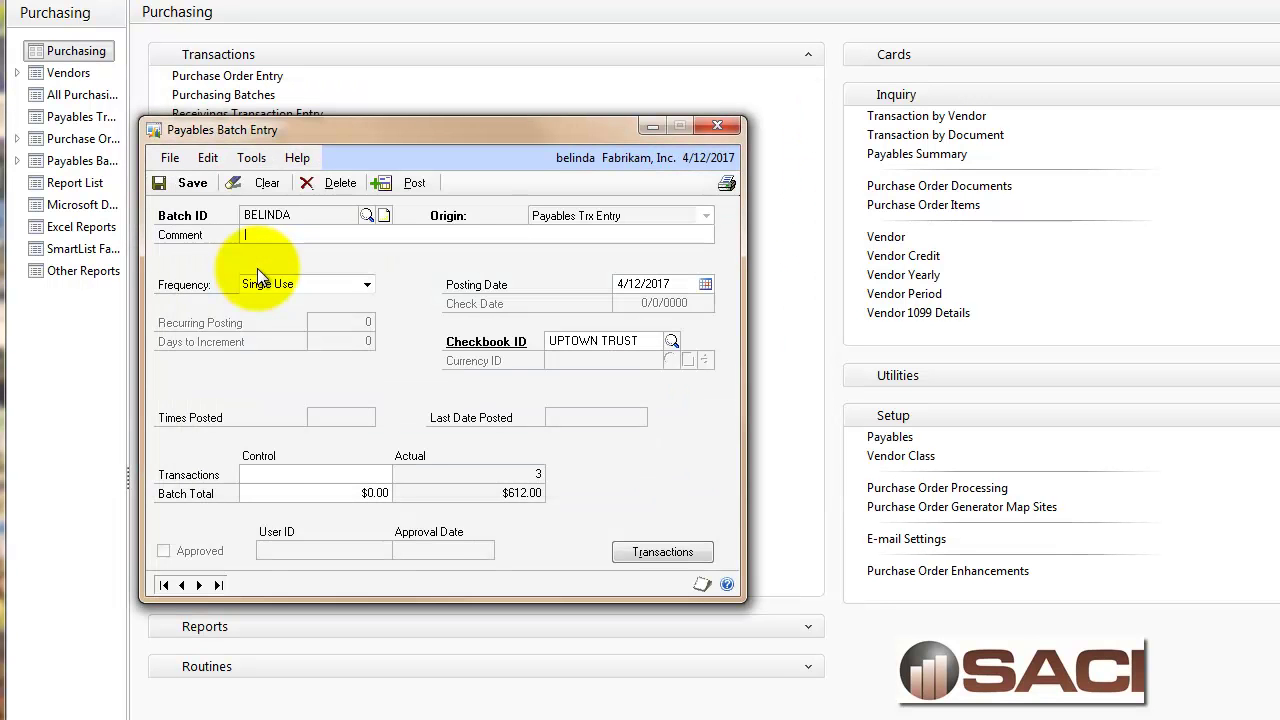
{"action": "left_click", "coordinate": [662, 552]}
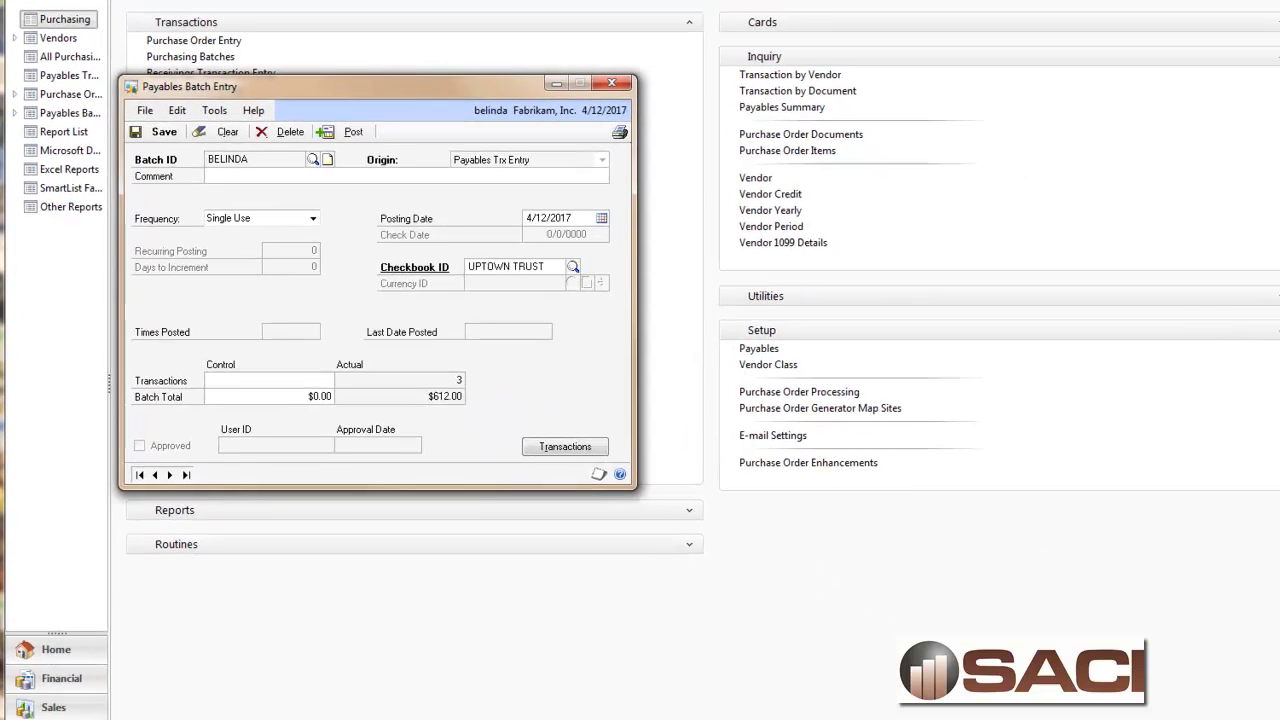
Review the BELINDA rows in Excel for vouchers 473, 474 and 484.
{"action": "key", "text": "alt+Tab"}
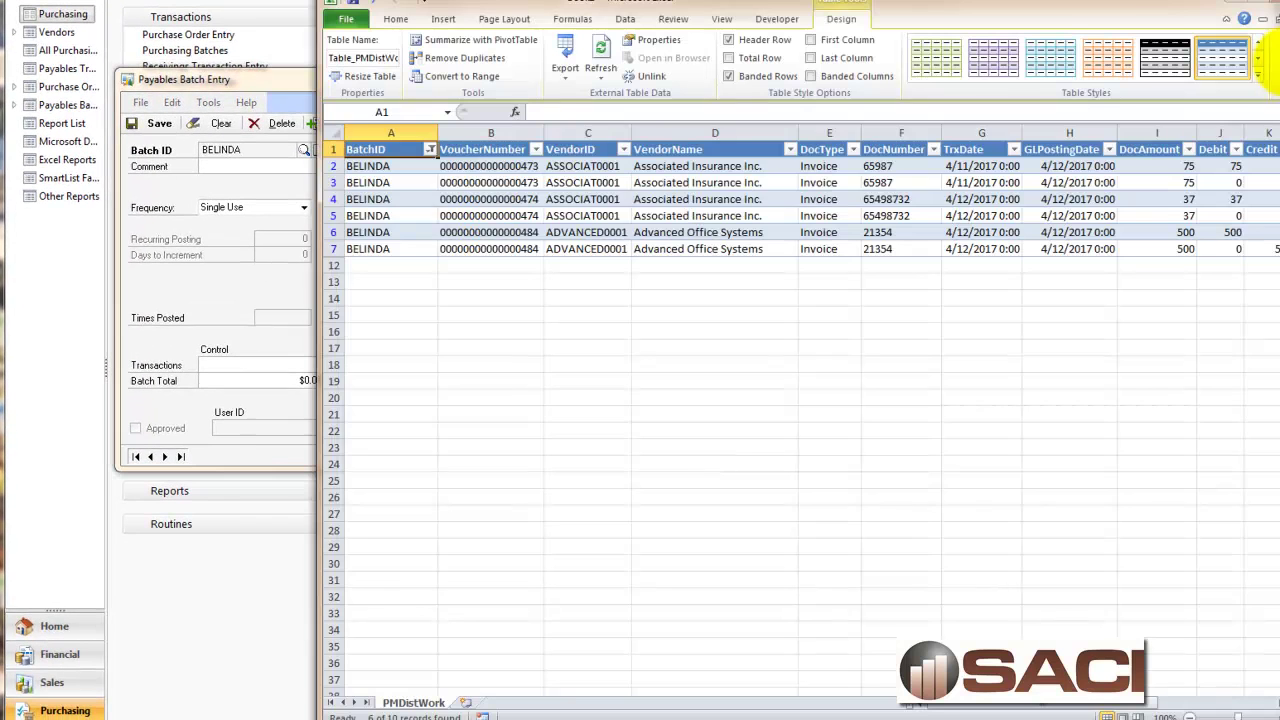
{"action": "left_click", "coordinate": [386, 182]}
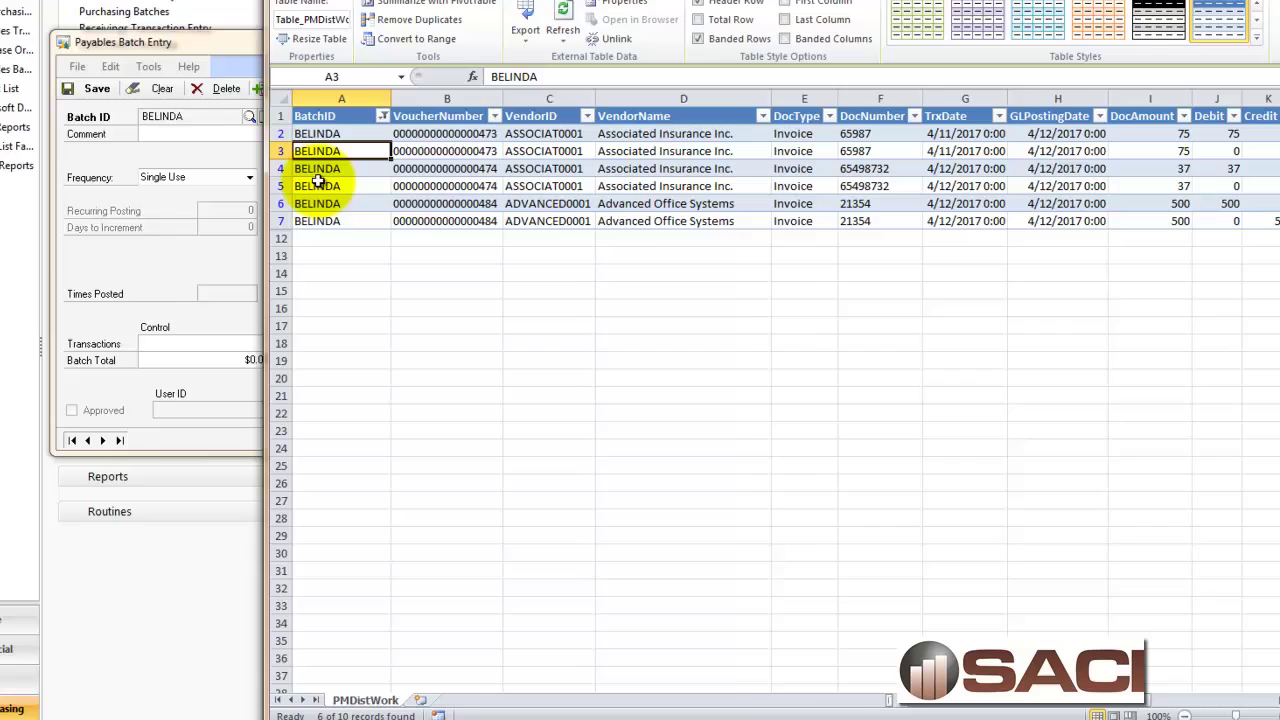
{"action": "left_click", "coordinate": [370, 216]}
{"action": "left_click", "coordinate": [335, 72]}
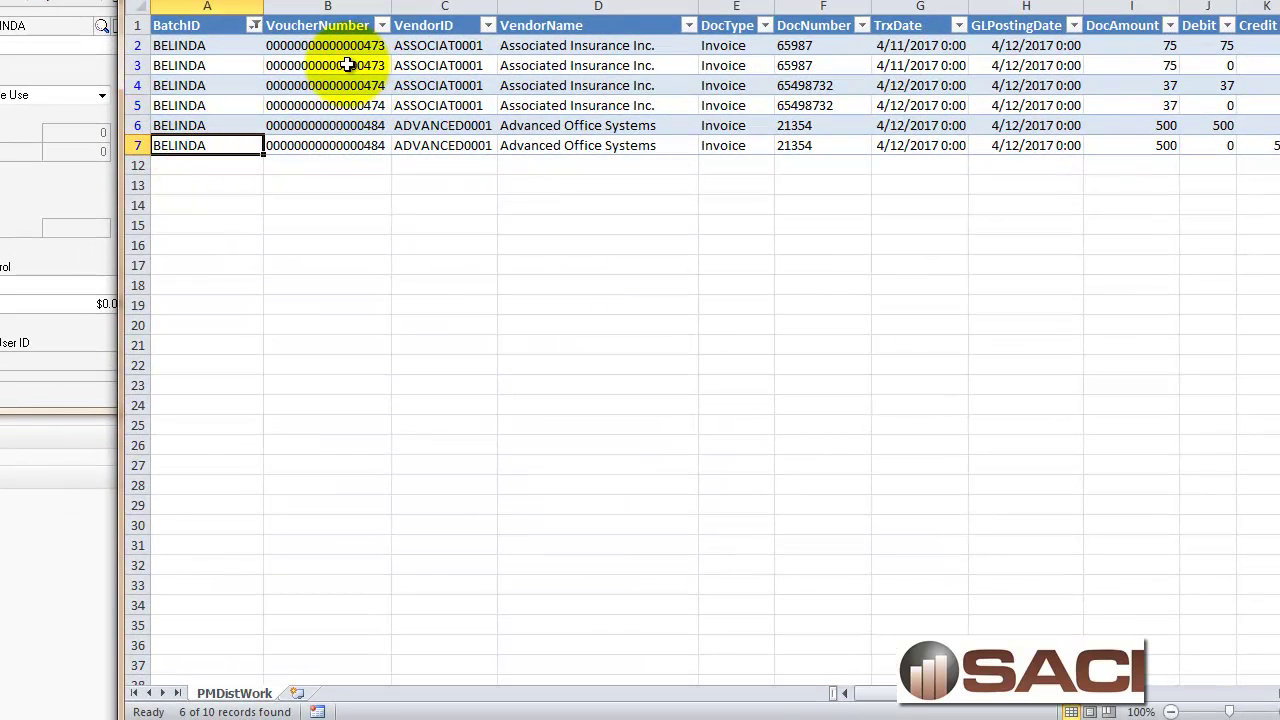
{"action": "left_click", "coordinate": [337, 103]}
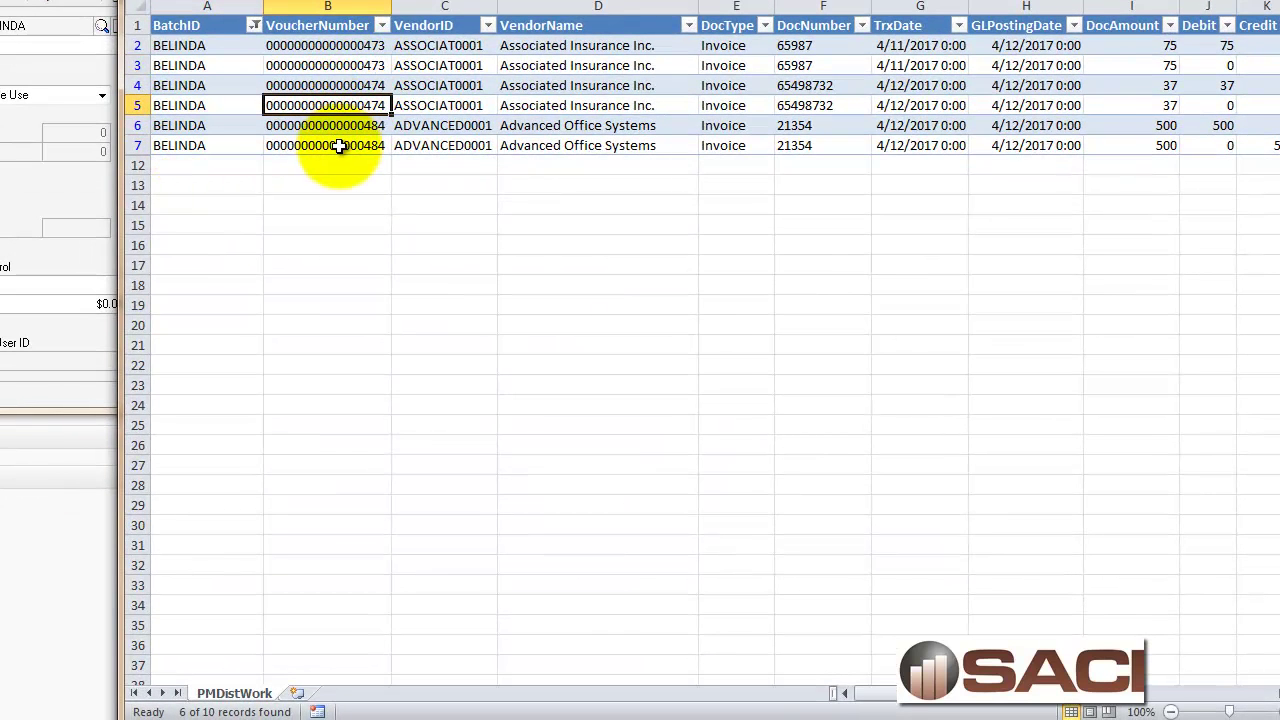
{"action": "left_click", "coordinate": [340, 146]}
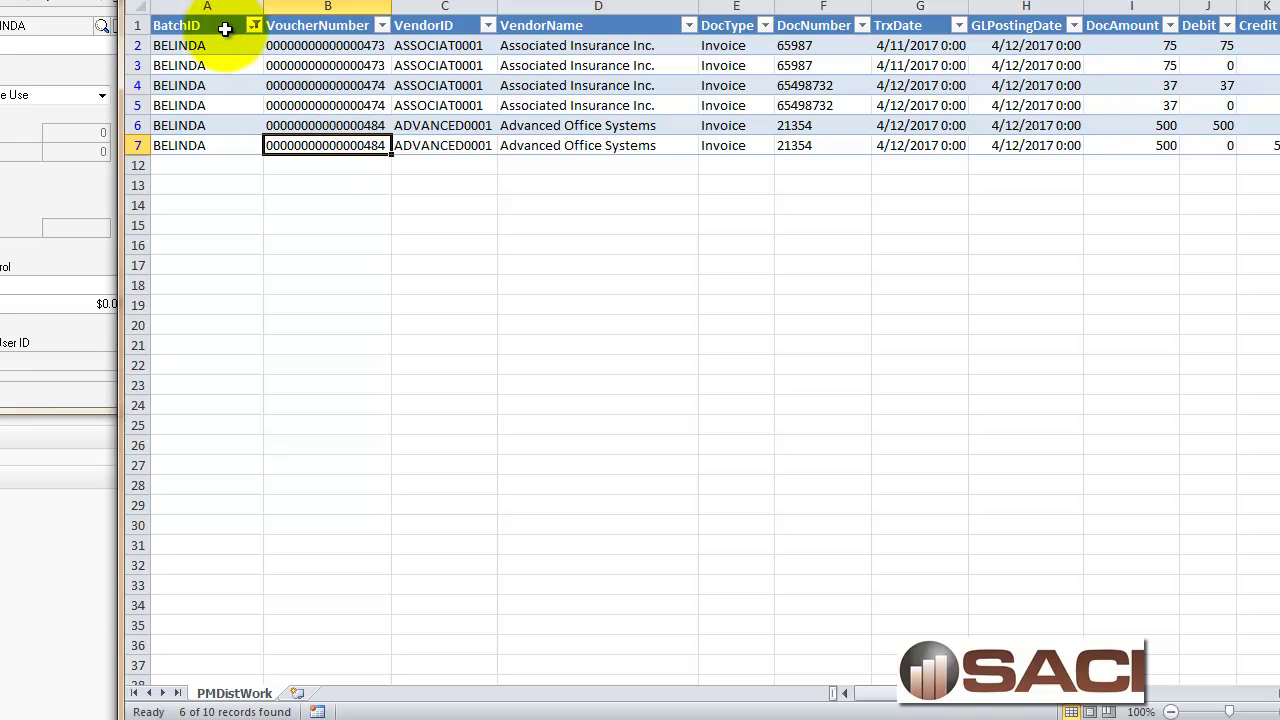
{"action": "left_click", "coordinate": [90, 12]}
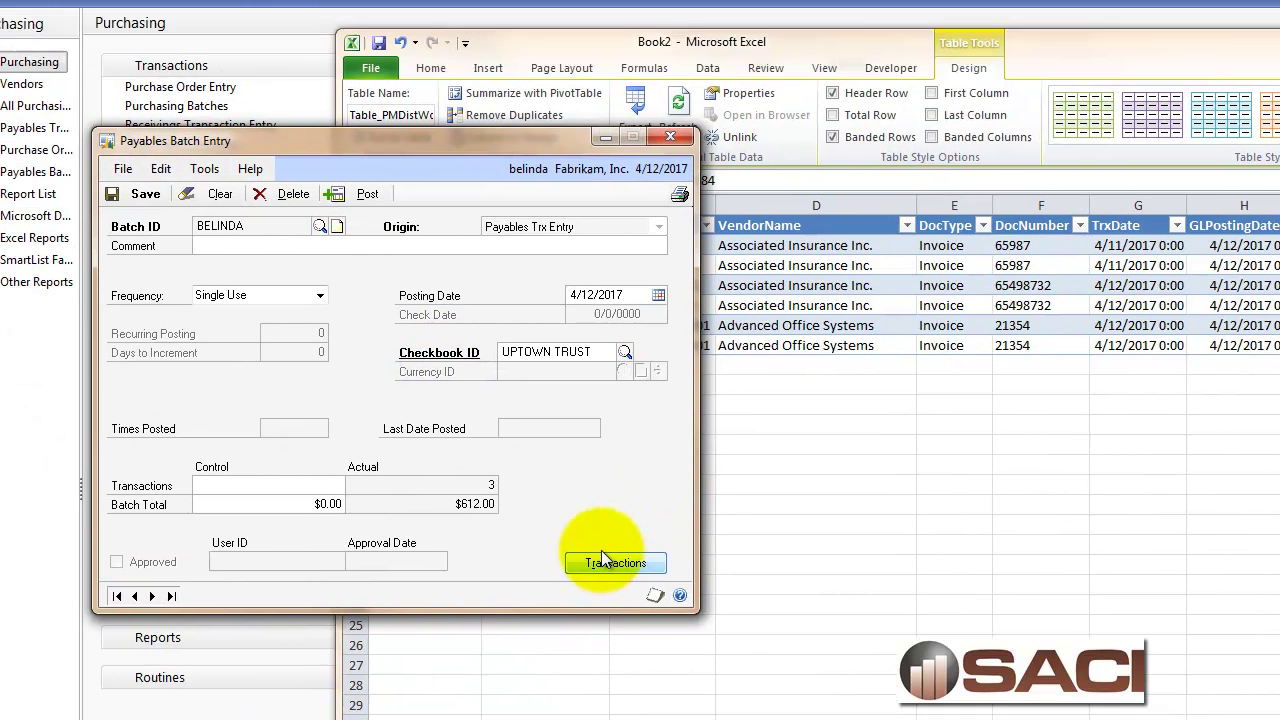
{"action": "left_click", "coordinate": [601, 560]}
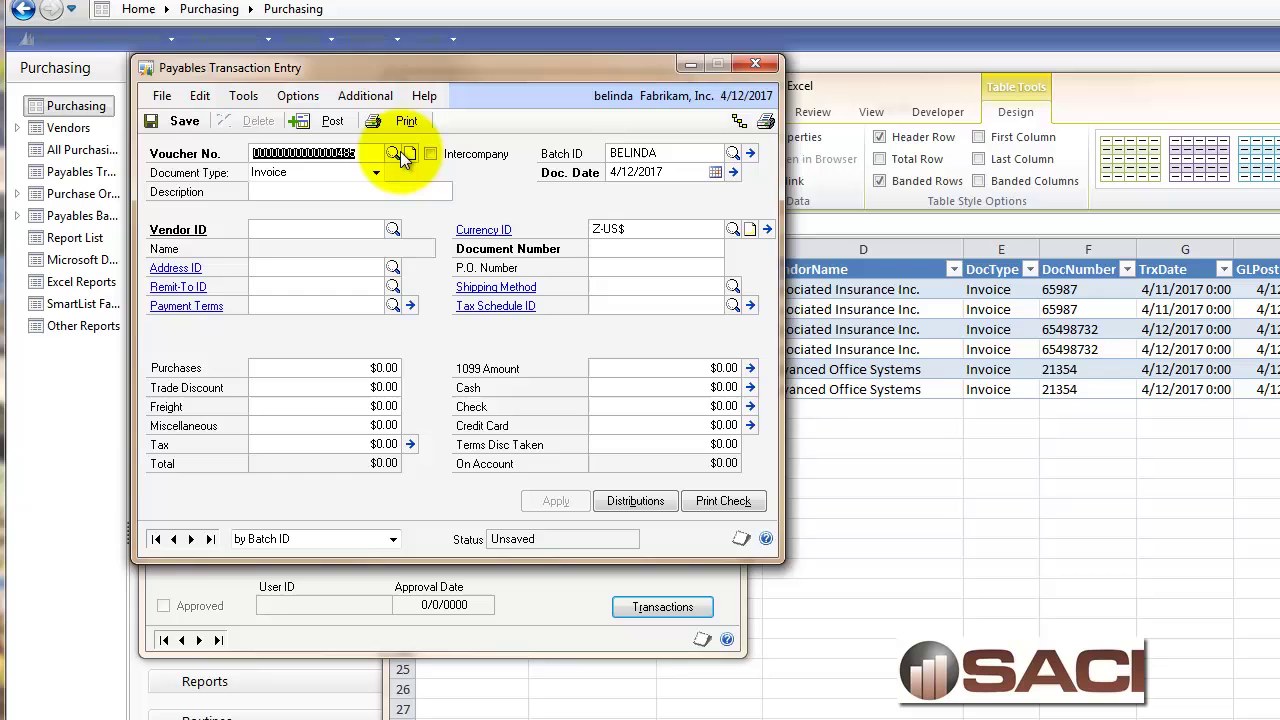
{"action": "left_click", "coordinate": [394, 154]}
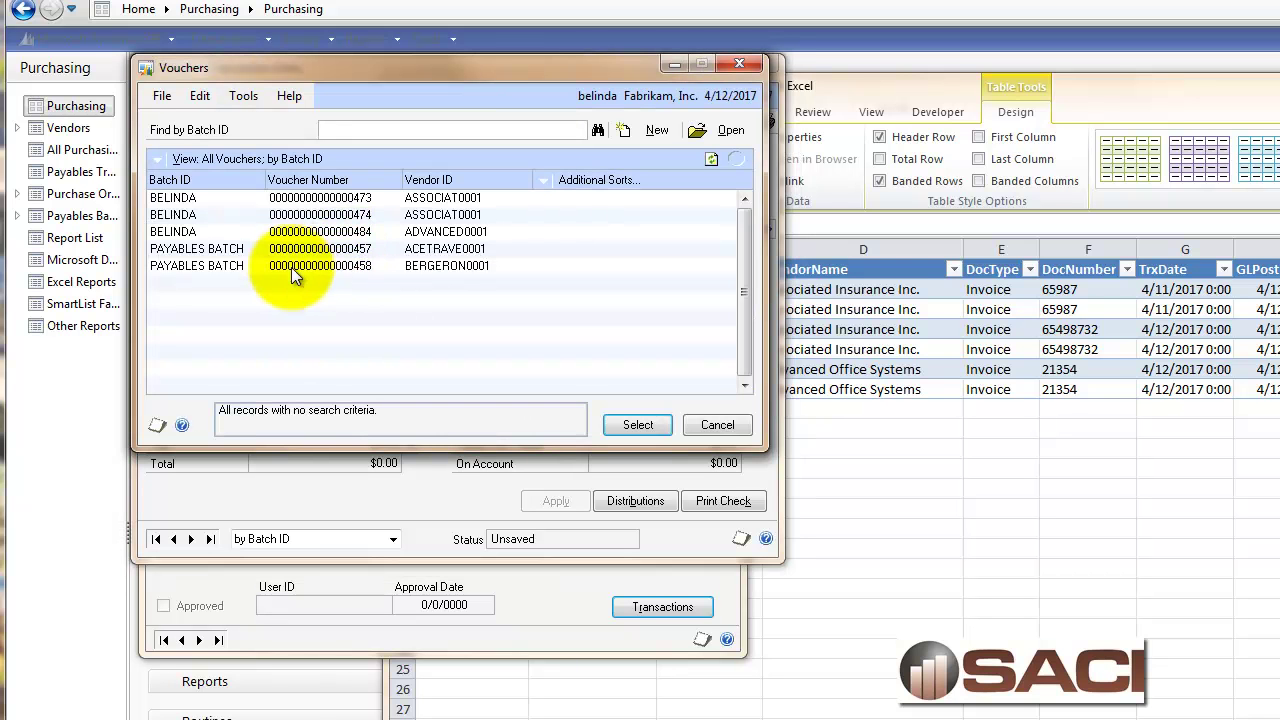
{"action": "double_click", "coordinate": [290, 231]}
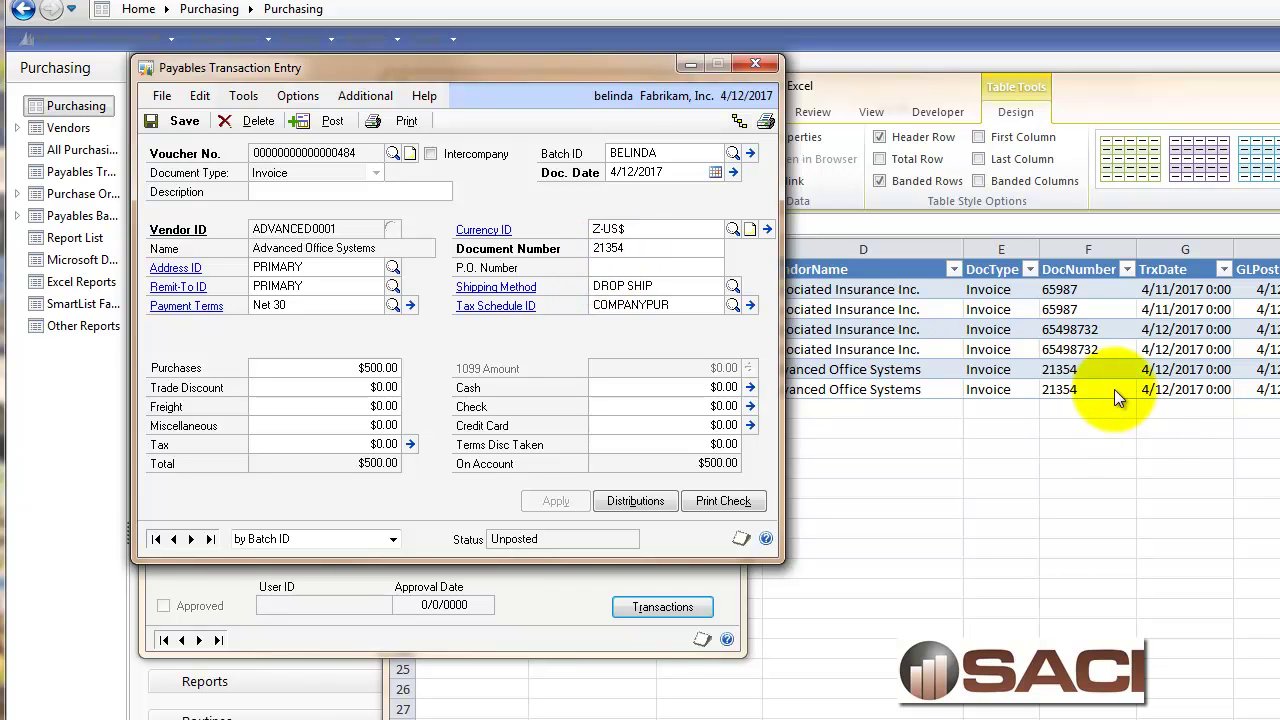
Change voucher 484's document date to 4/15/2017 and save it.
{"action": "left_click", "coordinate": [671, 174]}
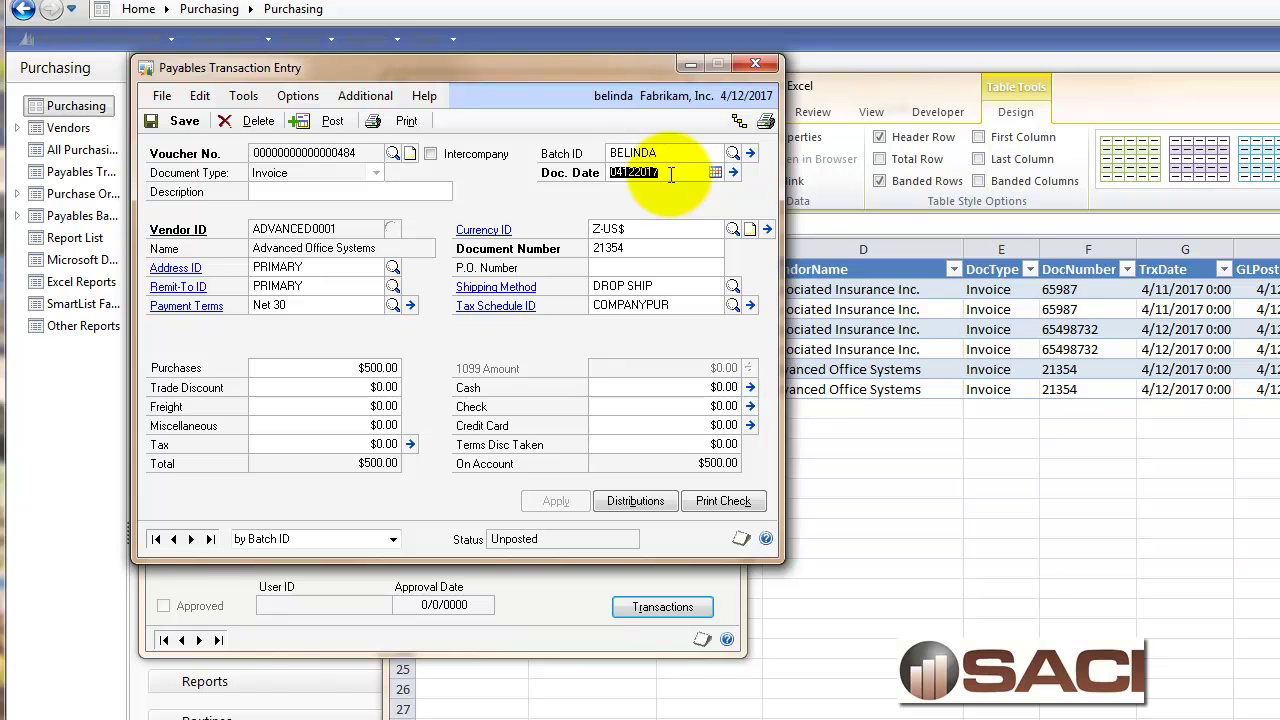
{"action": "type", "text": "04152017"}
{"action": "key", "text": "Tab"}
{"action": "left_click", "coordinate": [177, 45]}
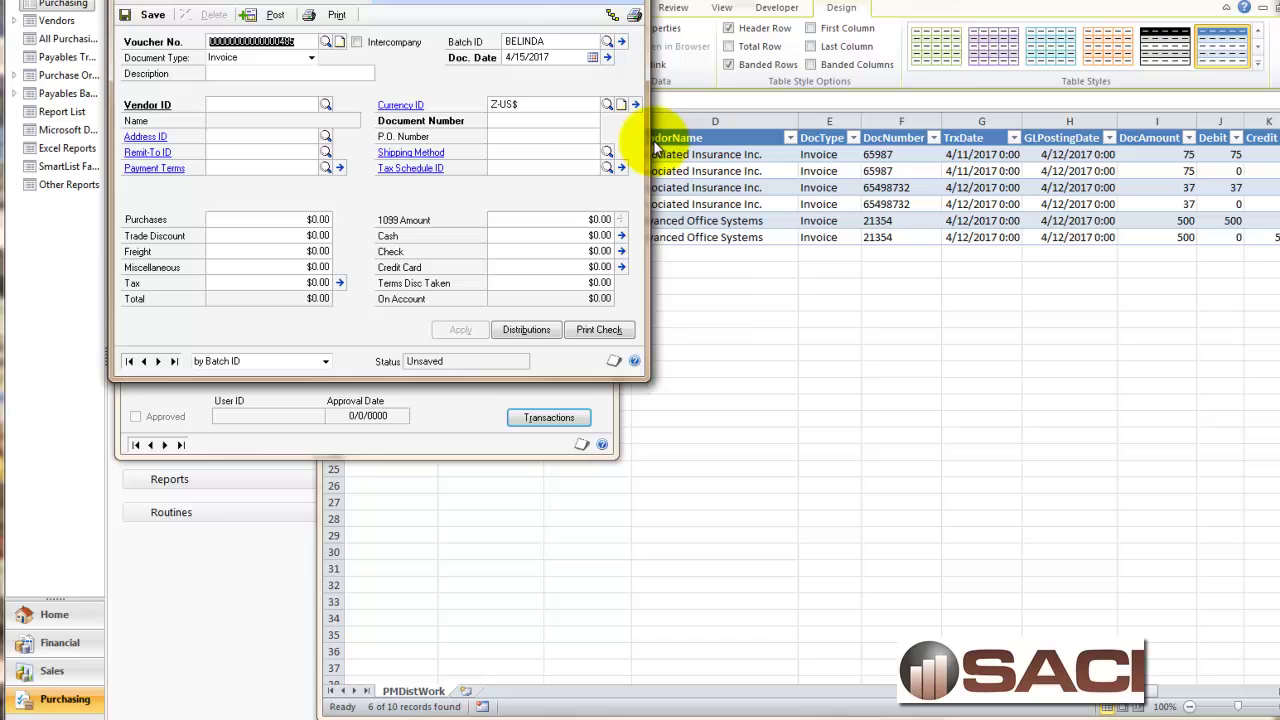
Refresh all Excel data and check TrxDate 4/15/2017 on both invoice 21354 rows.
{"action": "left_click", "coordinate": [835, 444]}
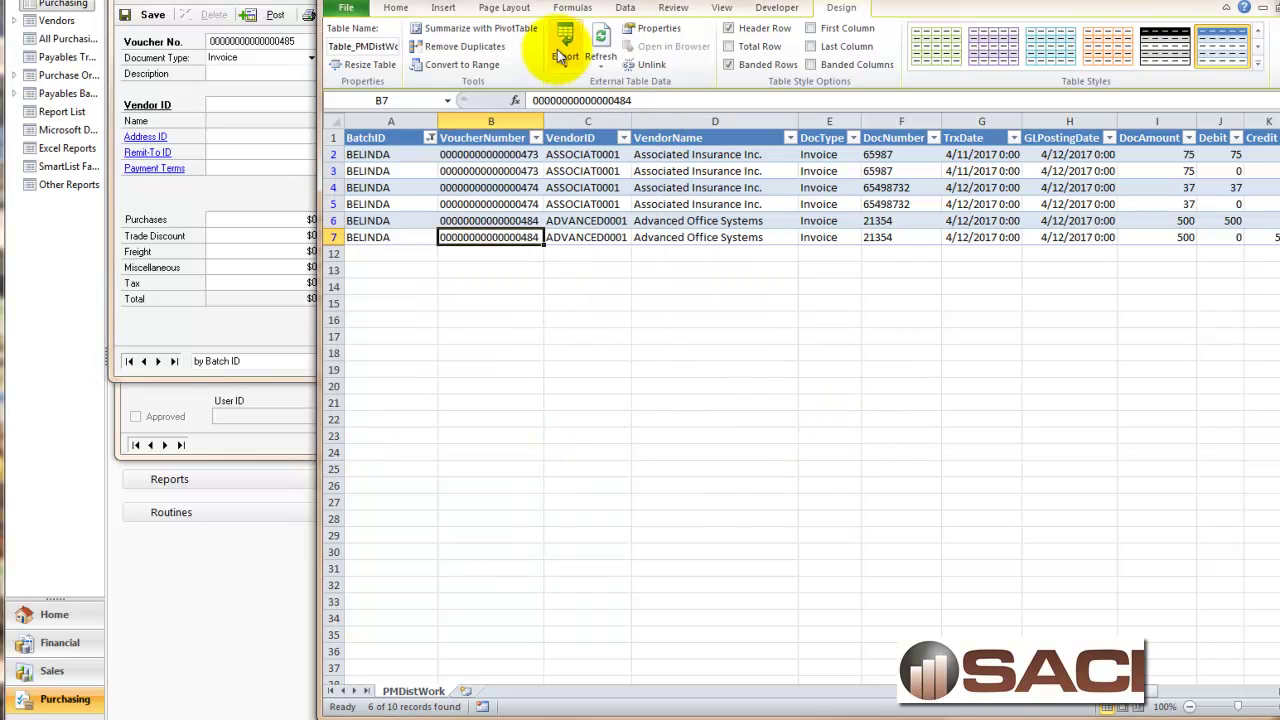
{"action": "left_click", "coordinate": [628, 9]}
{"action": "left_click", "coordinate": [575, 64]}
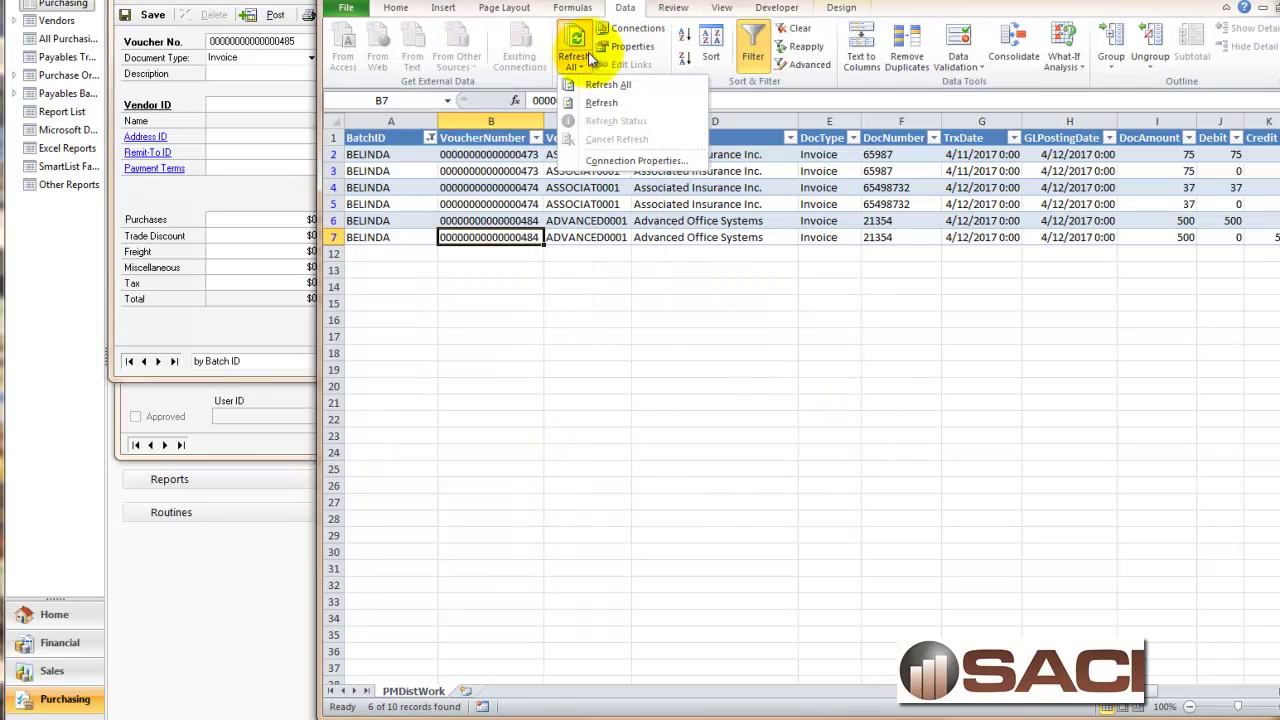
{"action": "left_click", "coordinate": [605, 85]}
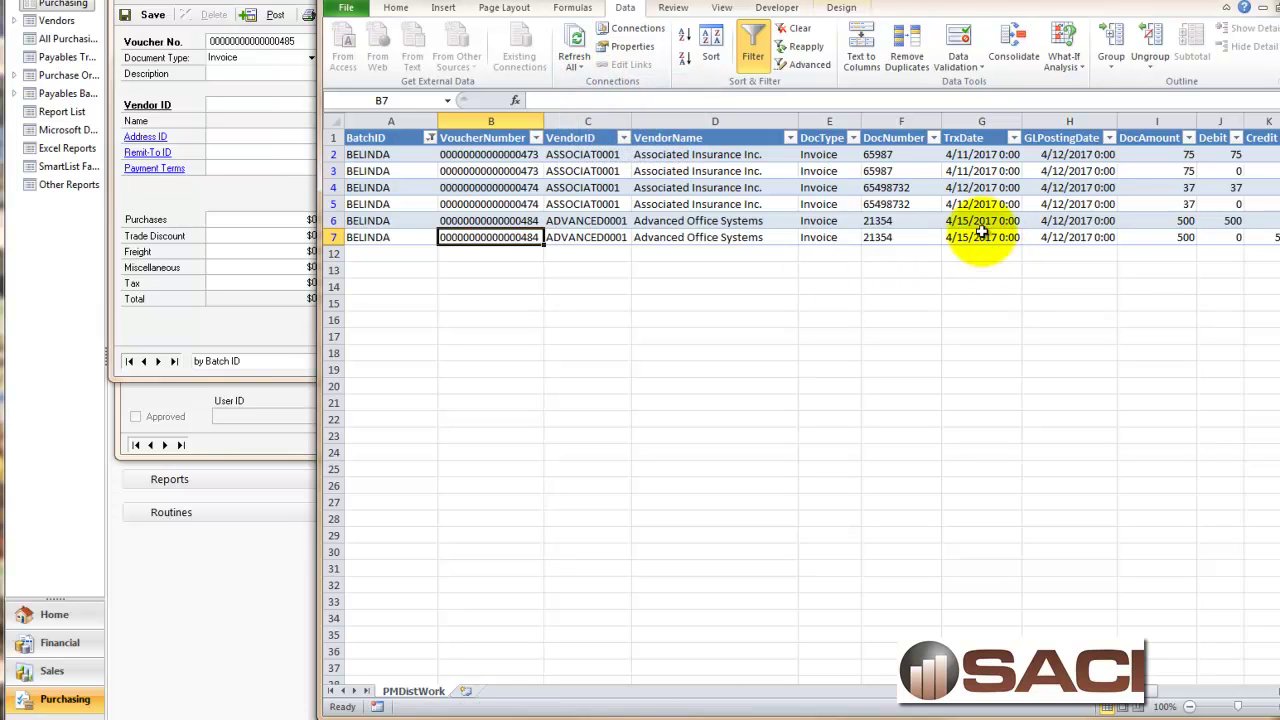
{"action": "left_click_drag", "start_coordinate": [982, 220], "coordinate": [982, 237]}
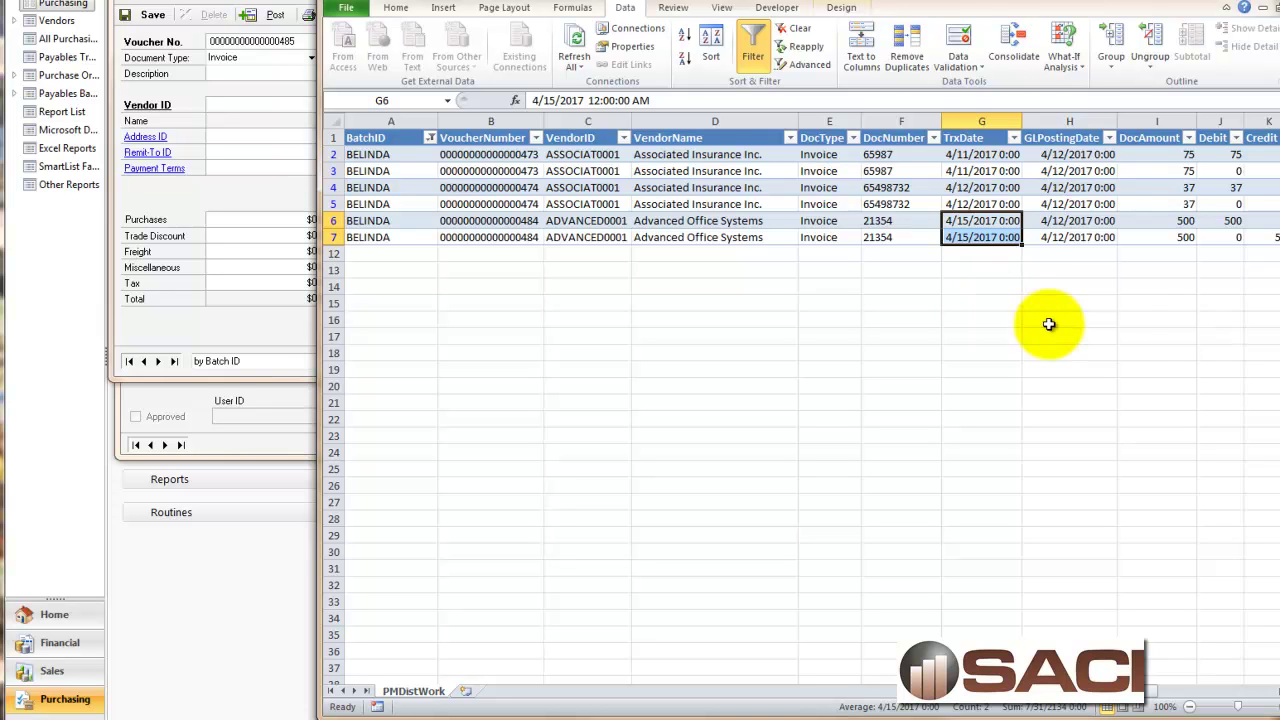
{"action": "scroll", "coordinate": [1157, 680], "scroll_direction": "right", "scroll_amount": 4}
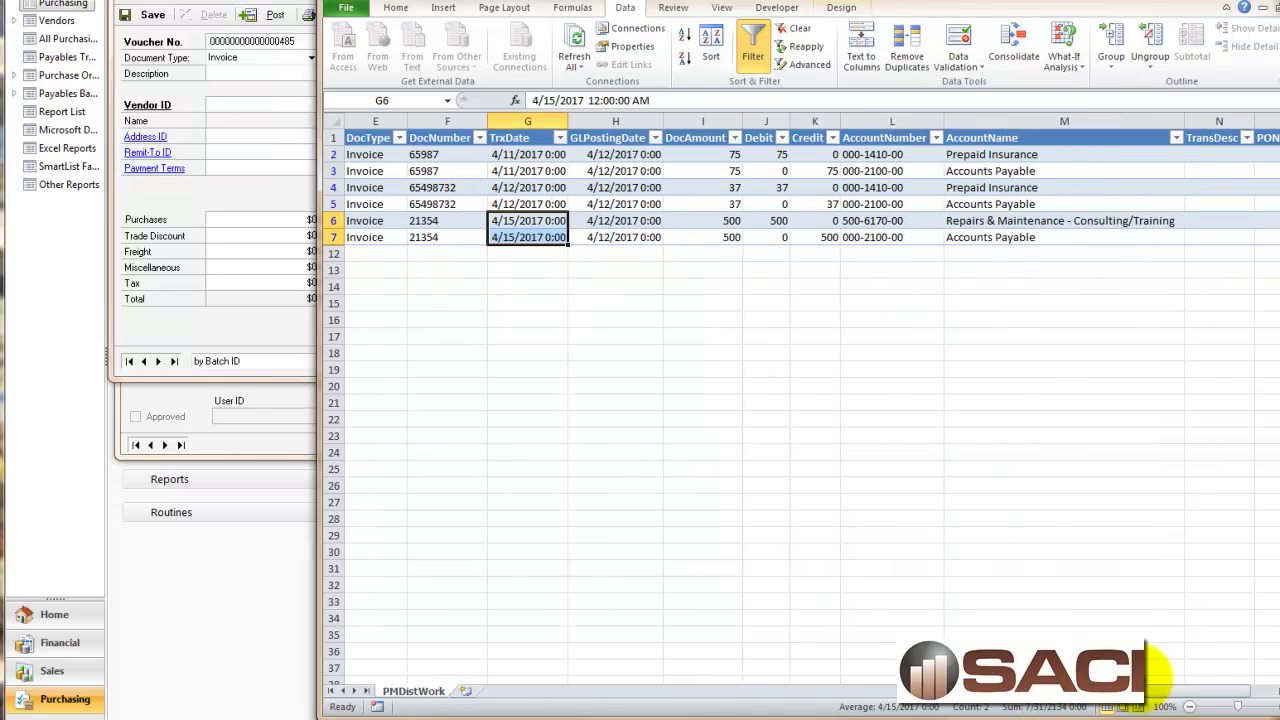
{"action": "left_click", "coordinate": [990, 220]}
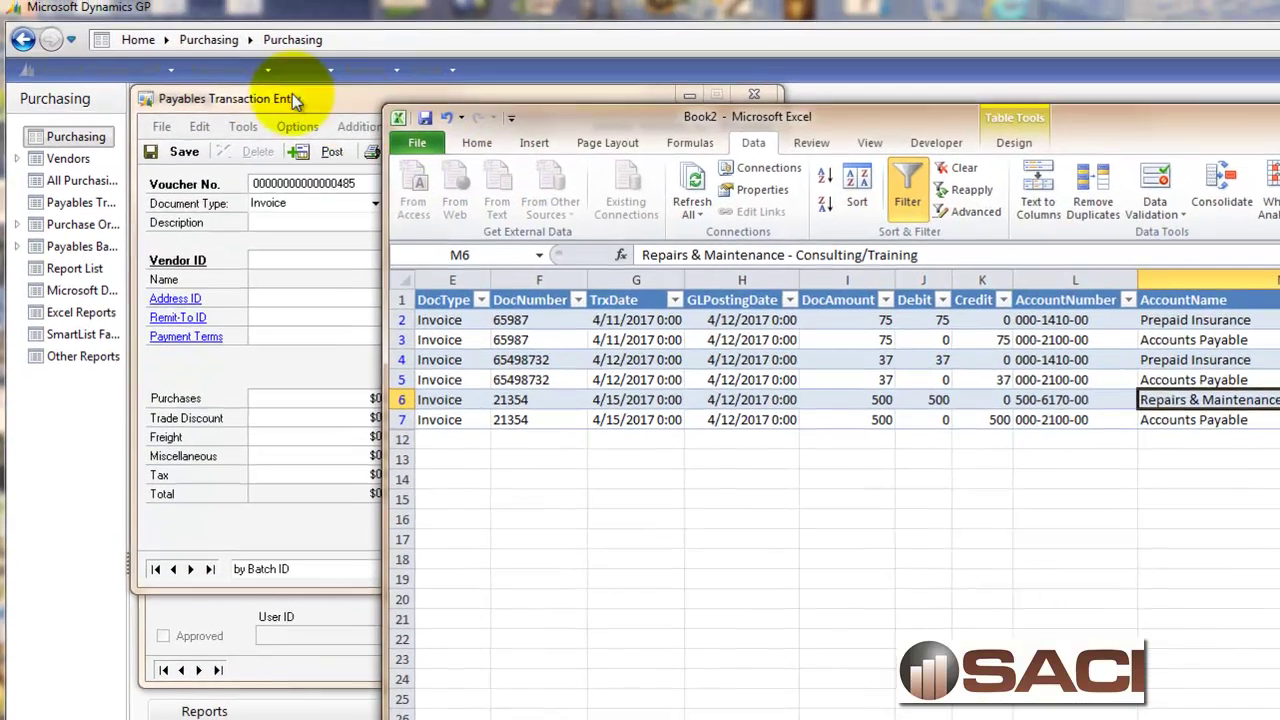
Browse back to voucher 484 and change its PURCH distribution account to 400-6170-00.
{"action": "left_click", "coordinate": [300, 96]}
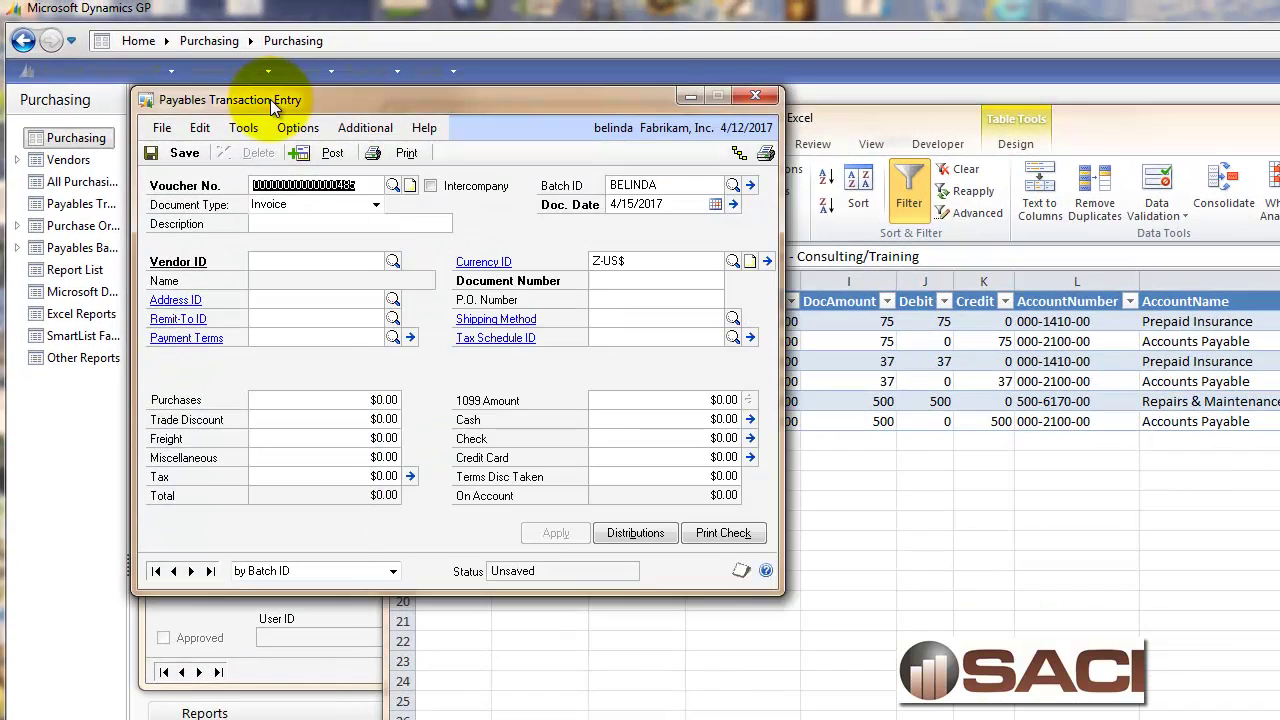
{"action": "left_click", "coordinate": [250, 572]}
{"action": "left_click", "coordinate": [270, 606]}
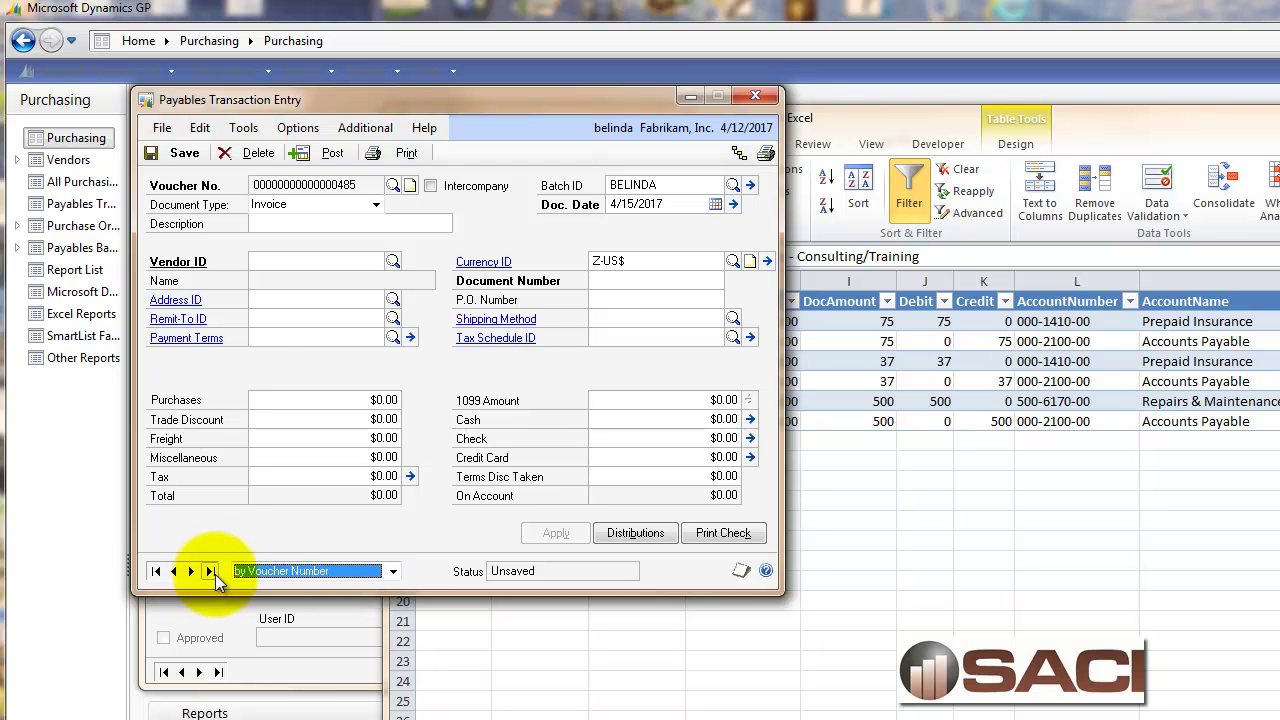
{"action": "left_click", "coordinate": [191, 571]}
{"action": "left_click", "coordinate": [645, 533]}
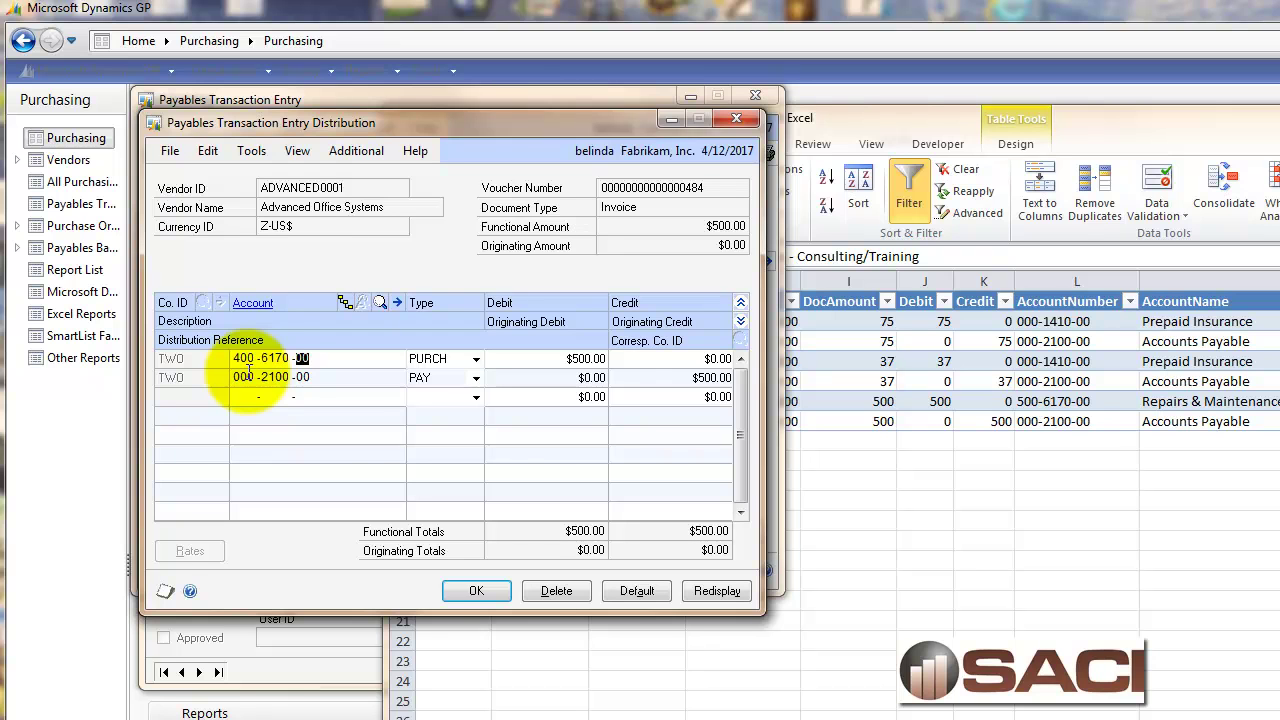
{"action": "left_click", "coordinate": [490, 591]}
{"action": "left_click", "coordinate": [477, 591]}
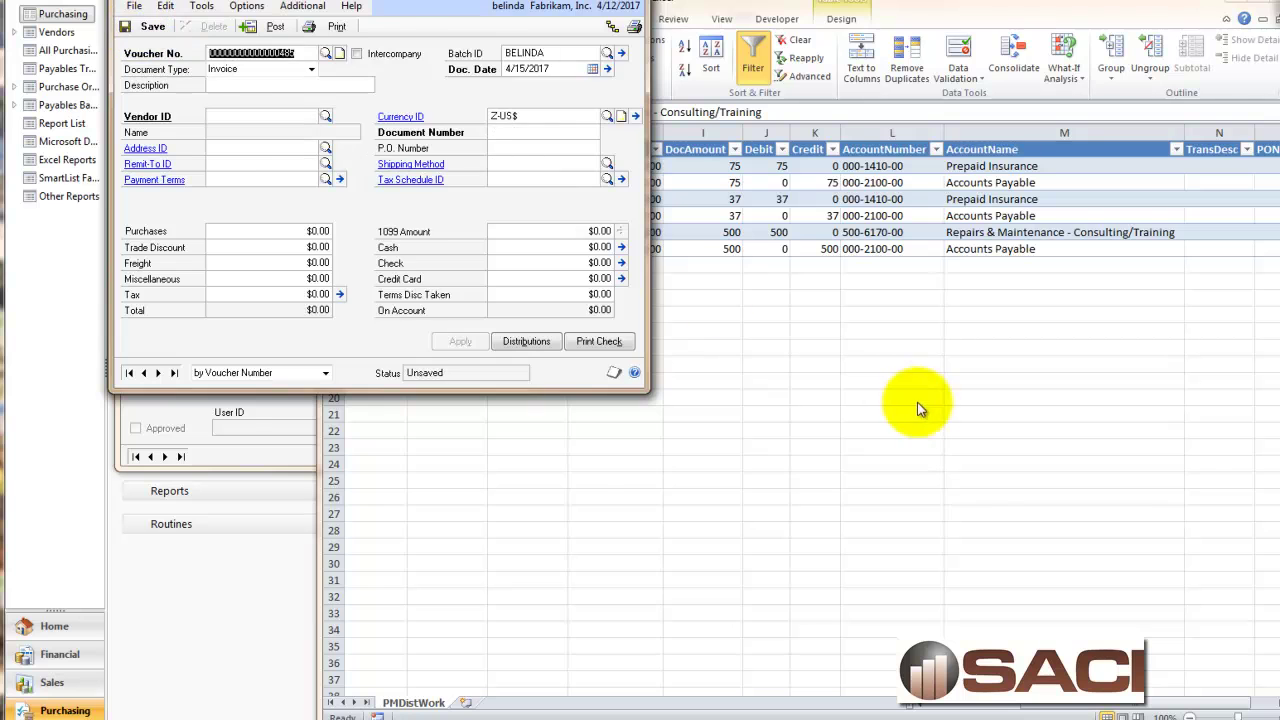
Refresh the Excel table so invoice 21354's purchase row shows account 400-6170-00.
{"action": "left_click", "coordinate": [920, 408]}
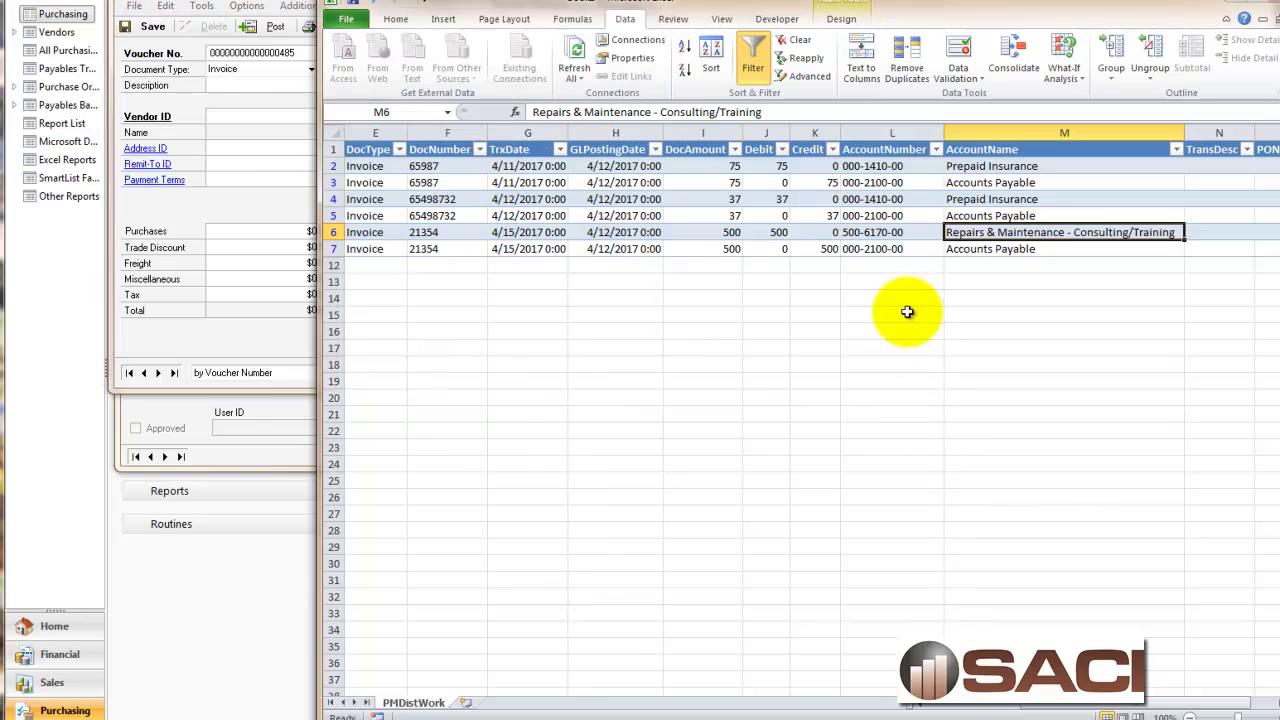
{"action": "left_click", "coordinate": [868, 232]}
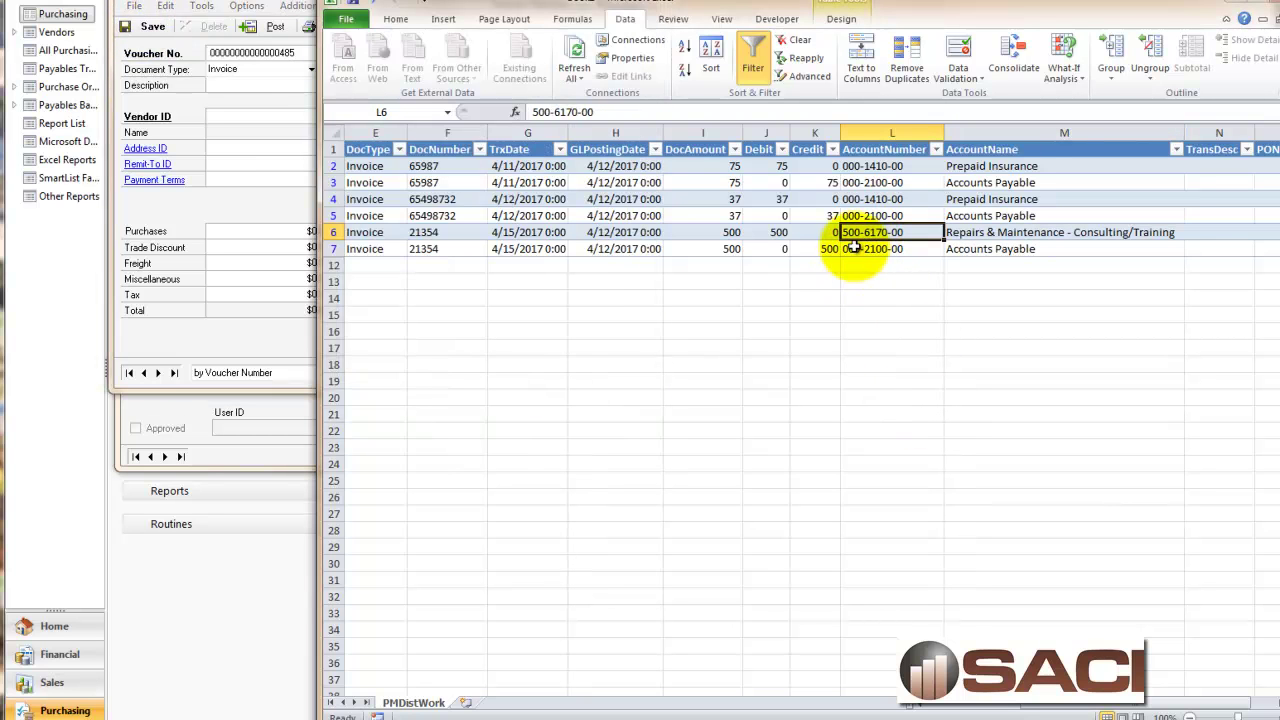
{"action": "left_click", "coordinate": [576, 62]}
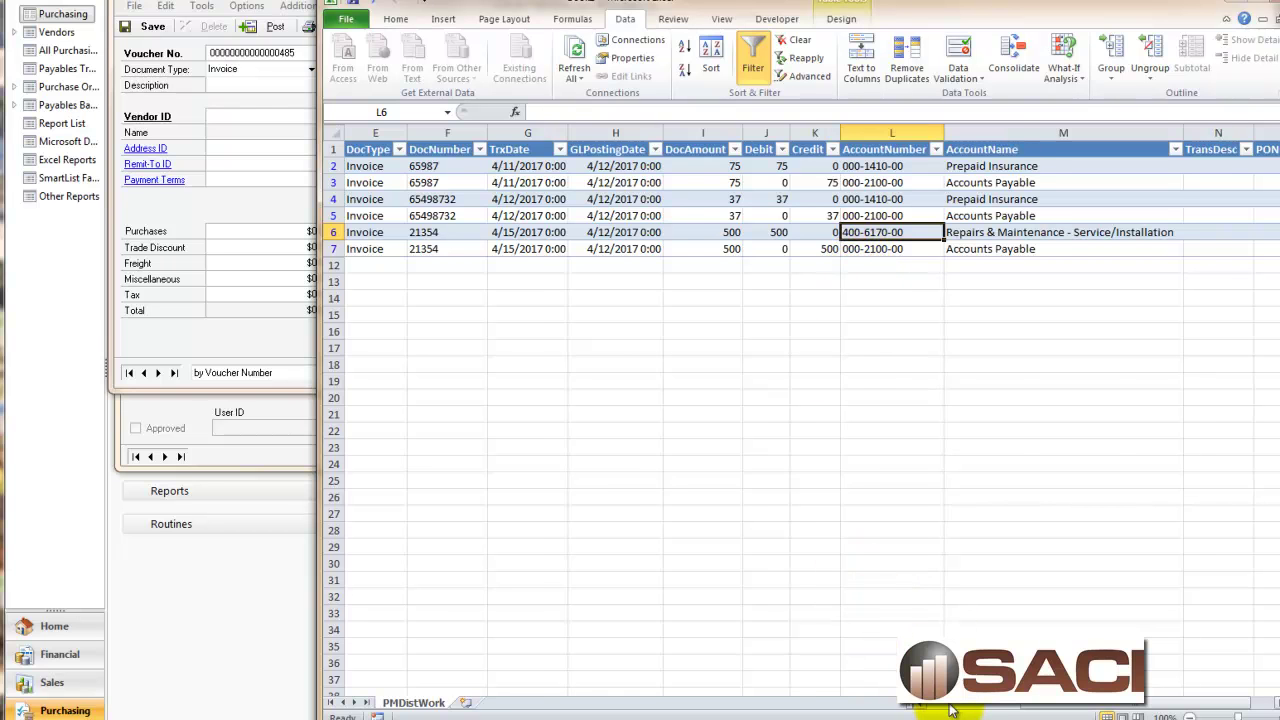
{"action": "scroll", "coordinate": [950, 710], "scroll_direction": "left", "scroll_amount": 5}
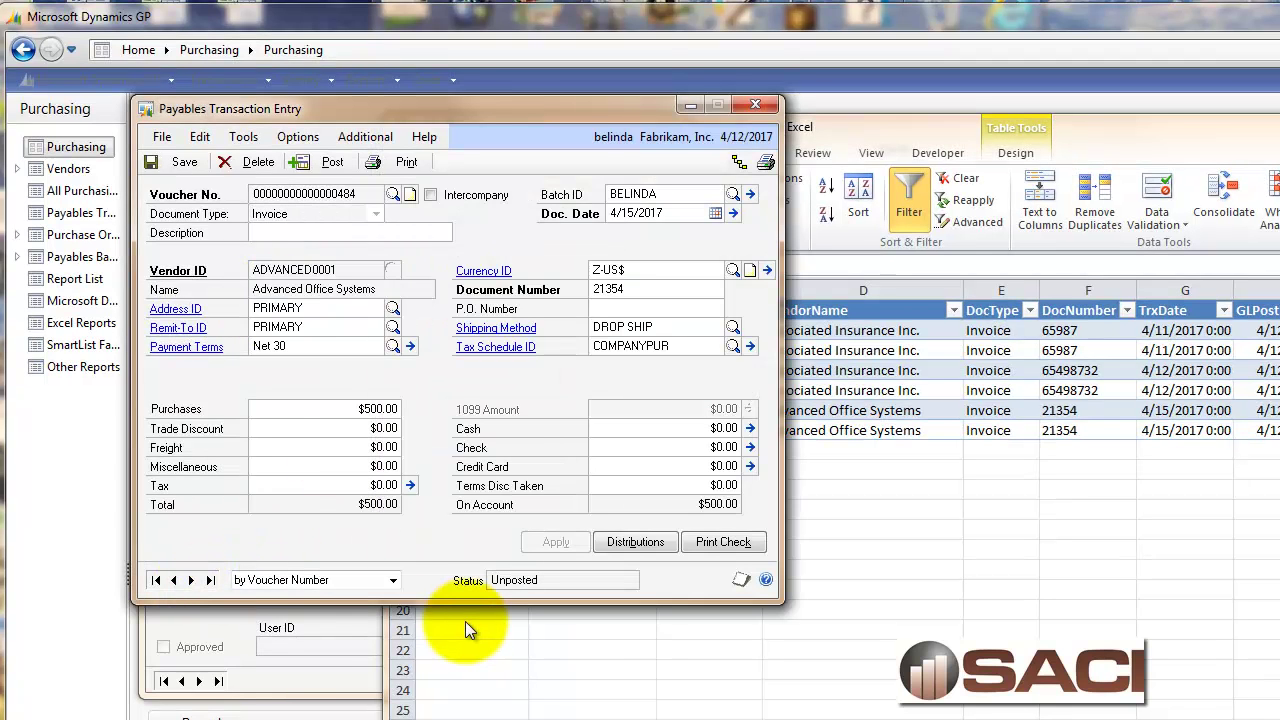
Set the BELINDA batch posting date to 5/1/2017, save the batch, and resave voucher 484.
{"action": "left_click", "coordinate": [751, 195]}
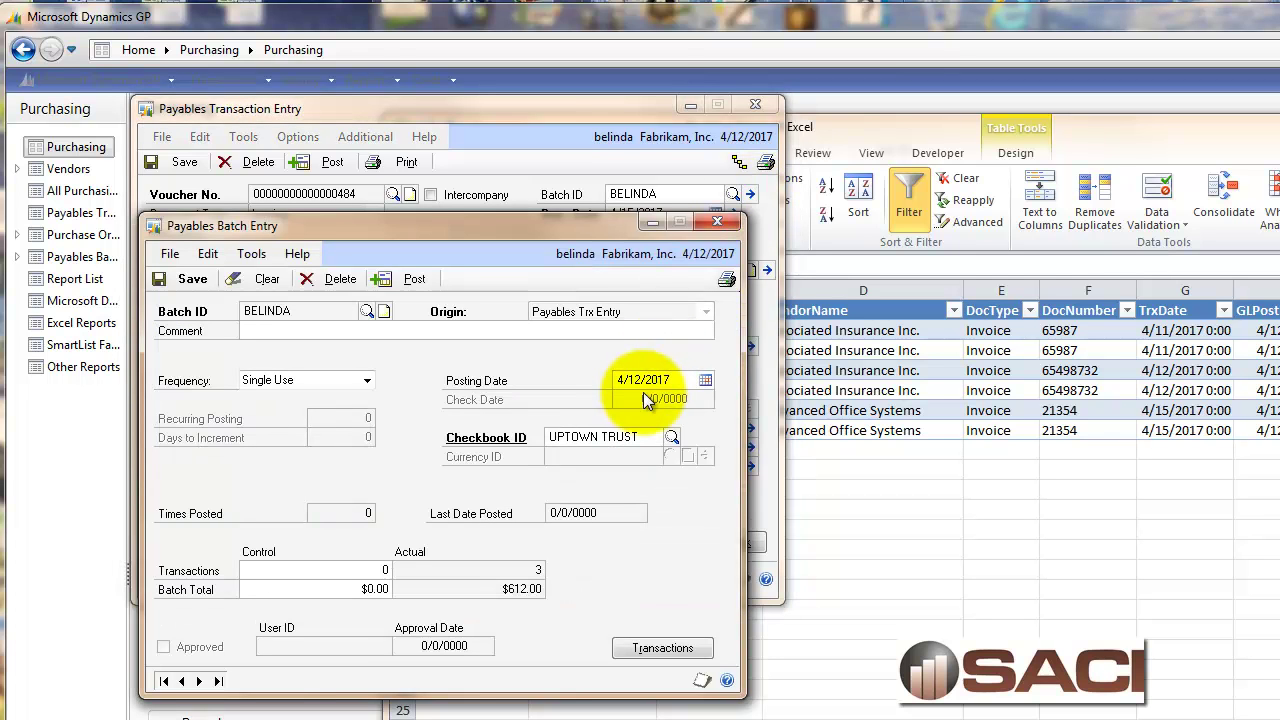
{"action": "left_click", "coordinate": [679, 380]}
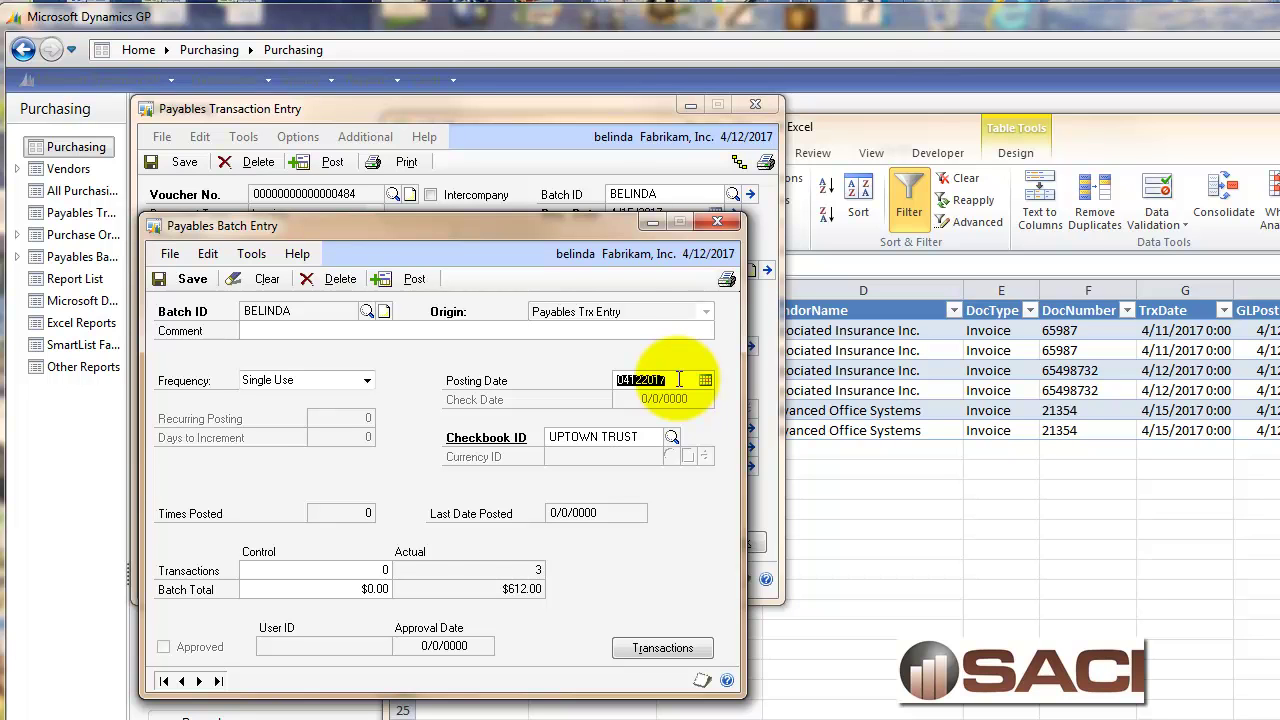
{"action": "type", "text": "05012017"}
{"action": "key", "text": "Tab"}
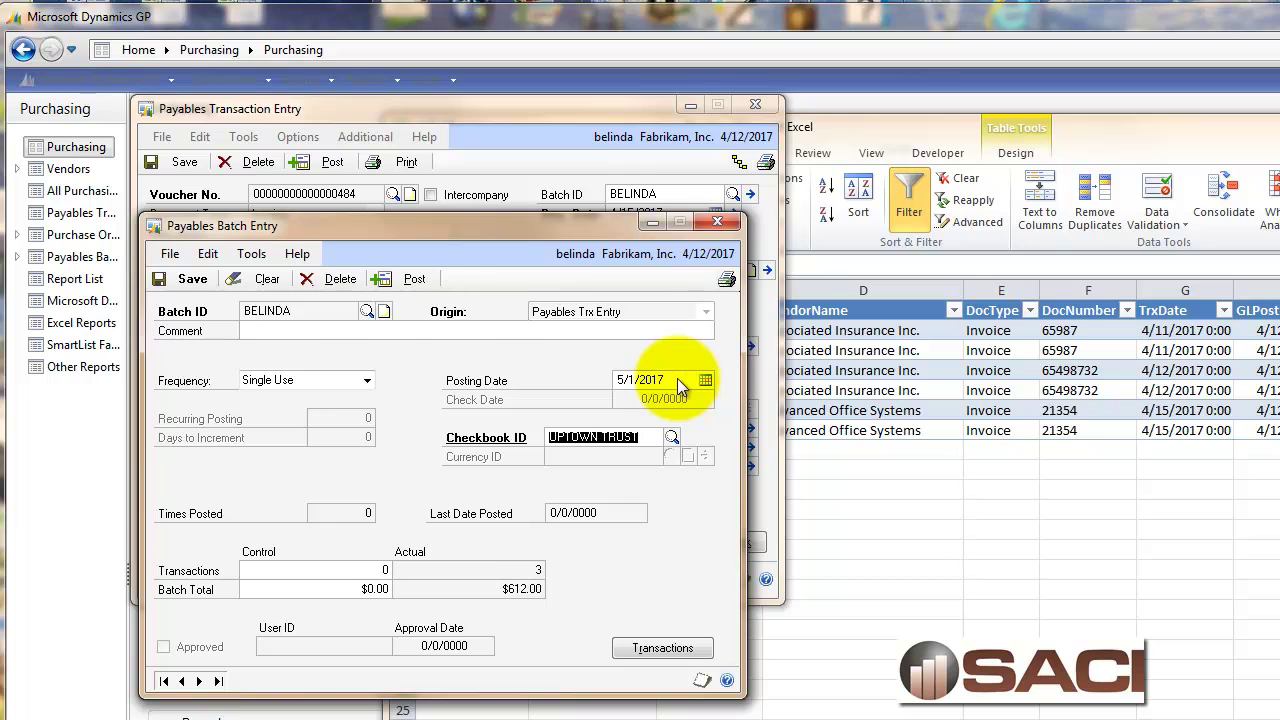
{"action": "left_click", "coordinate": [190, 280]}
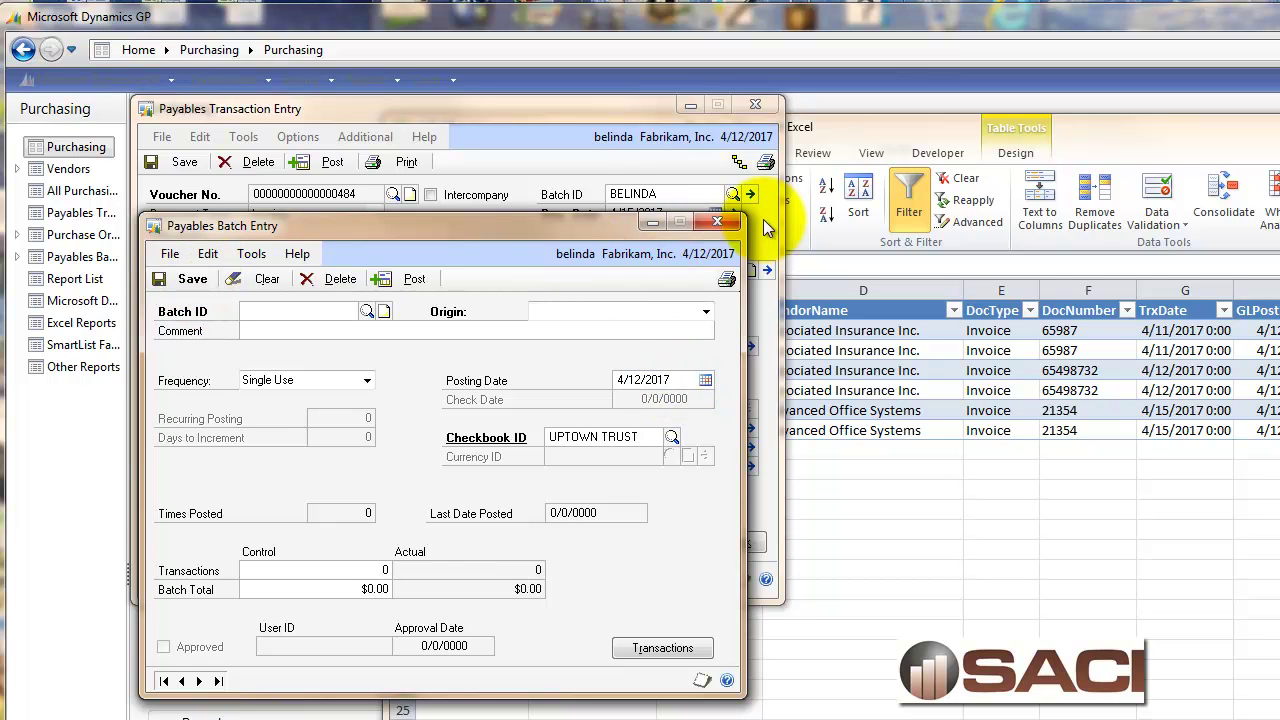
{"action": "left_click", "coordinate": [727, 226]}
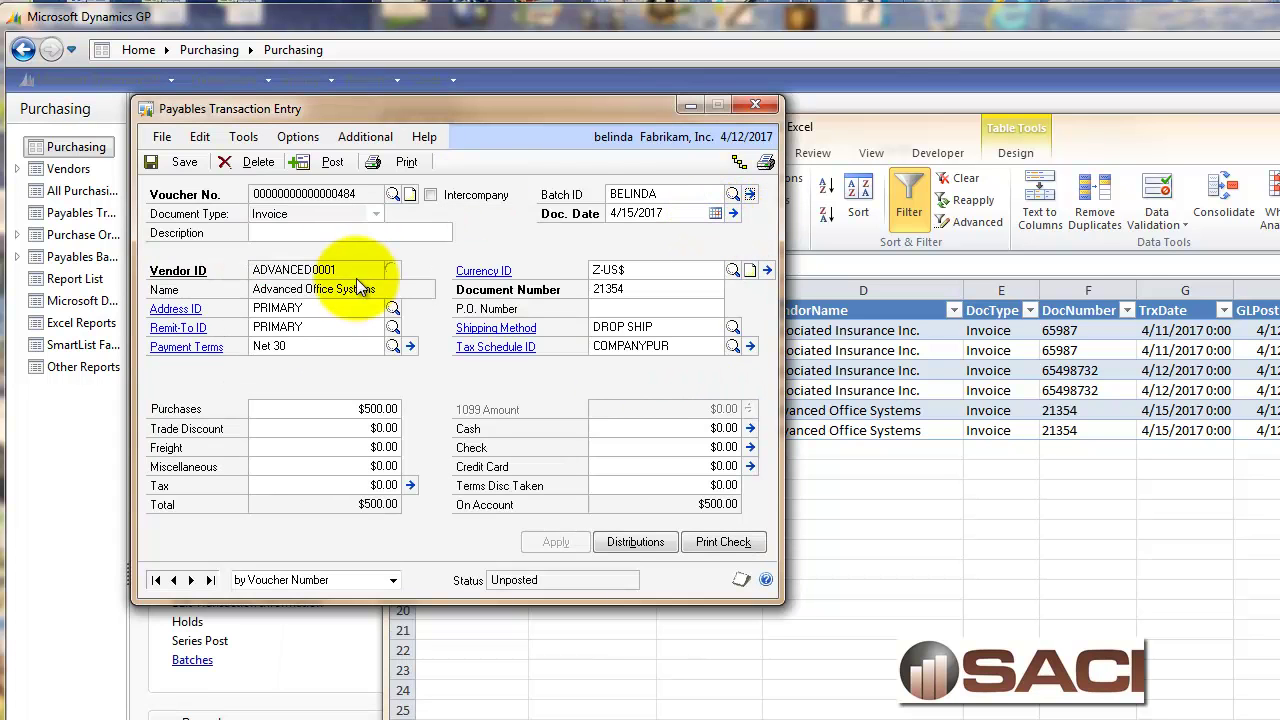
{"action": "left_click", "coordinate": [184, 162]}
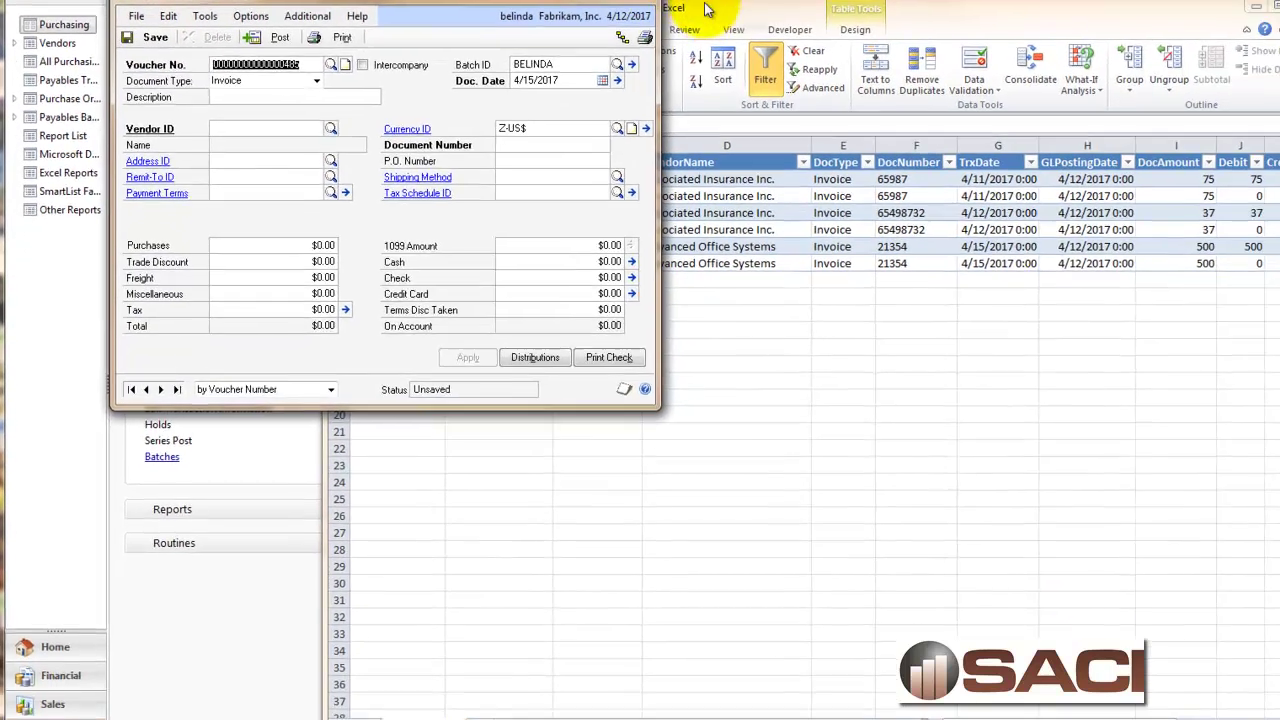
Refresh the Excel table to show GLPostingDate 5/1/2017 on voucher 484's rows.
{"action": "left_click", "coordinate": [705, 8]}
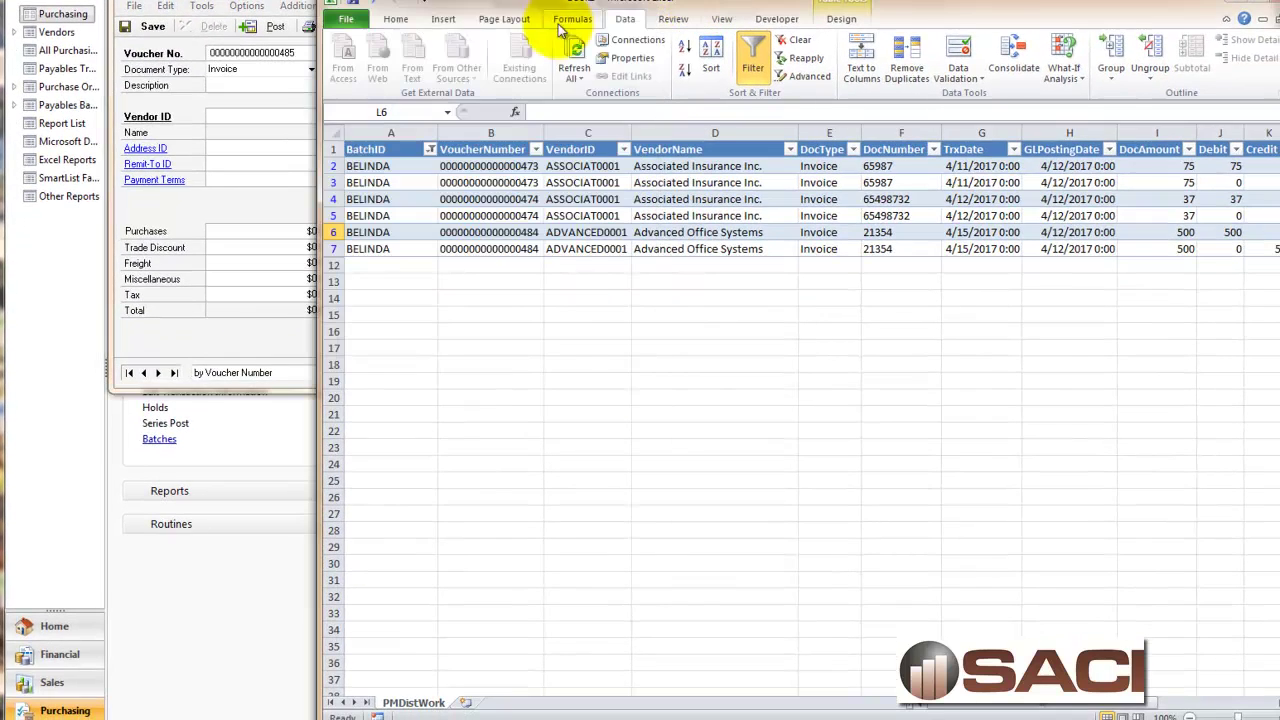
{"action": "left_click", "coordinate": [589, 63]}
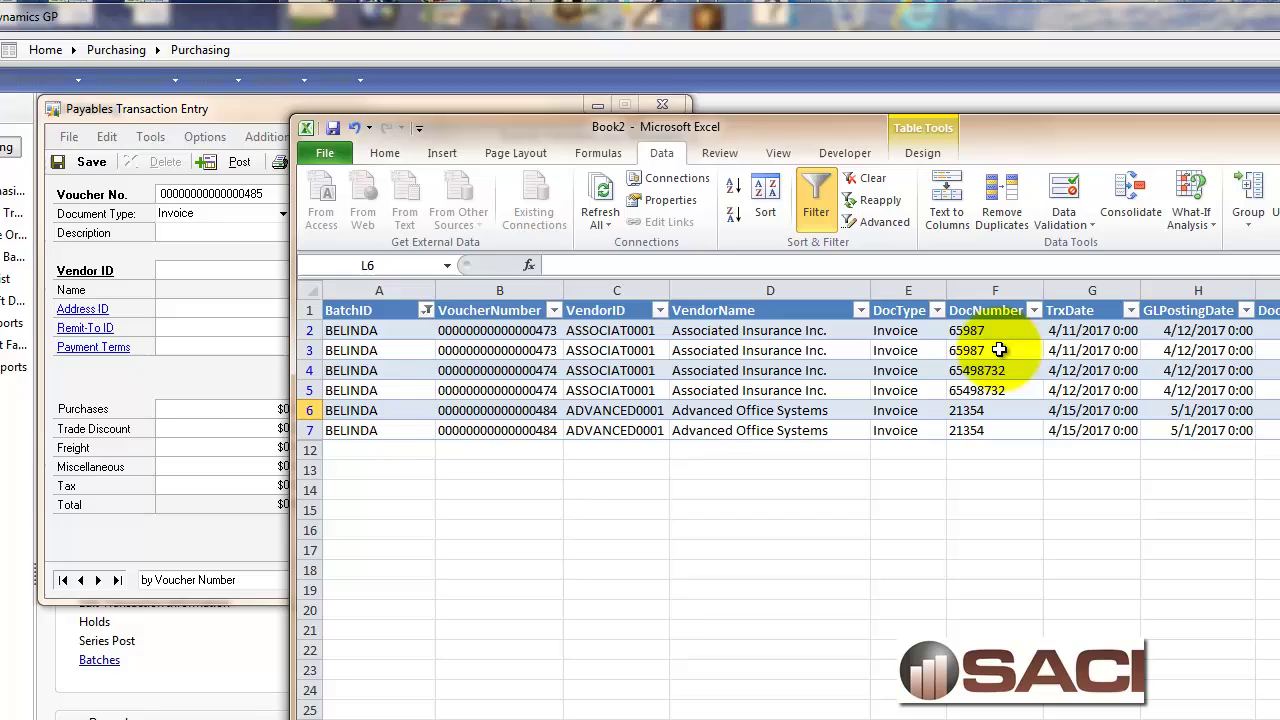
Reopen voucher 473 for Associated Insurance Inc. and save it again.
{"action": "left_click", "coordinate": [205, 381]}
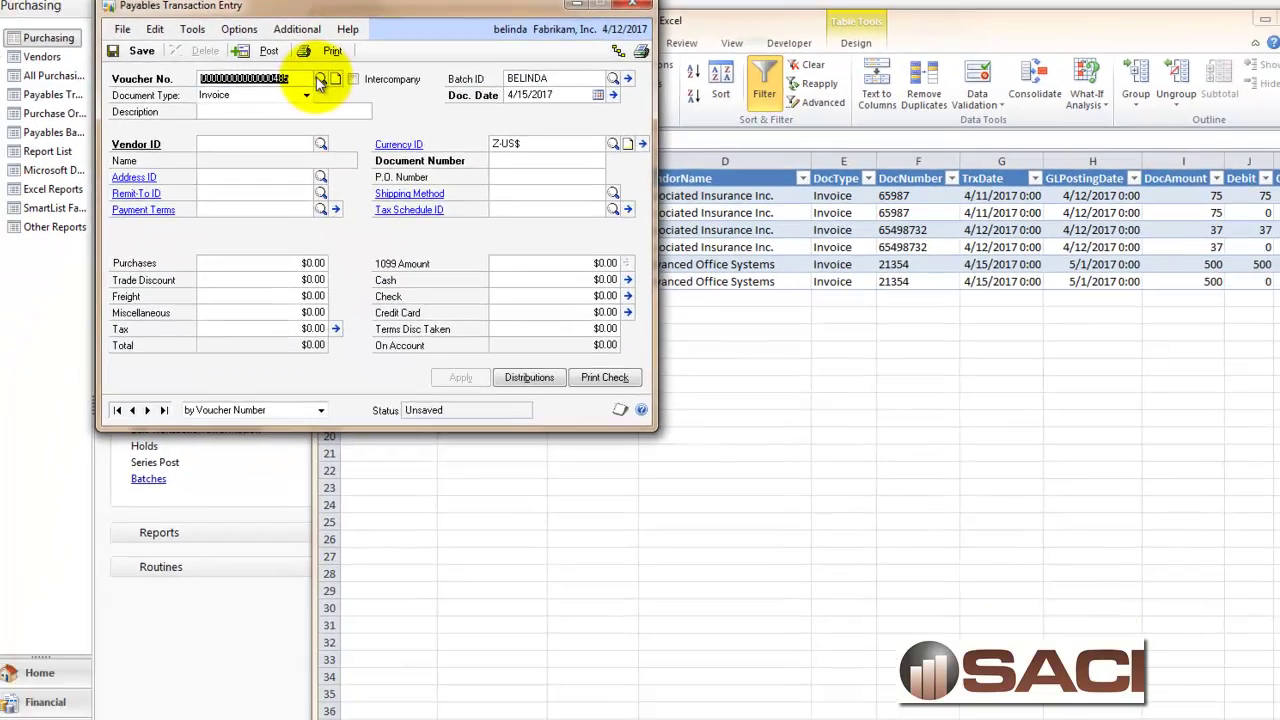
{"action": "left_click", "coordinate": [299, 193]}
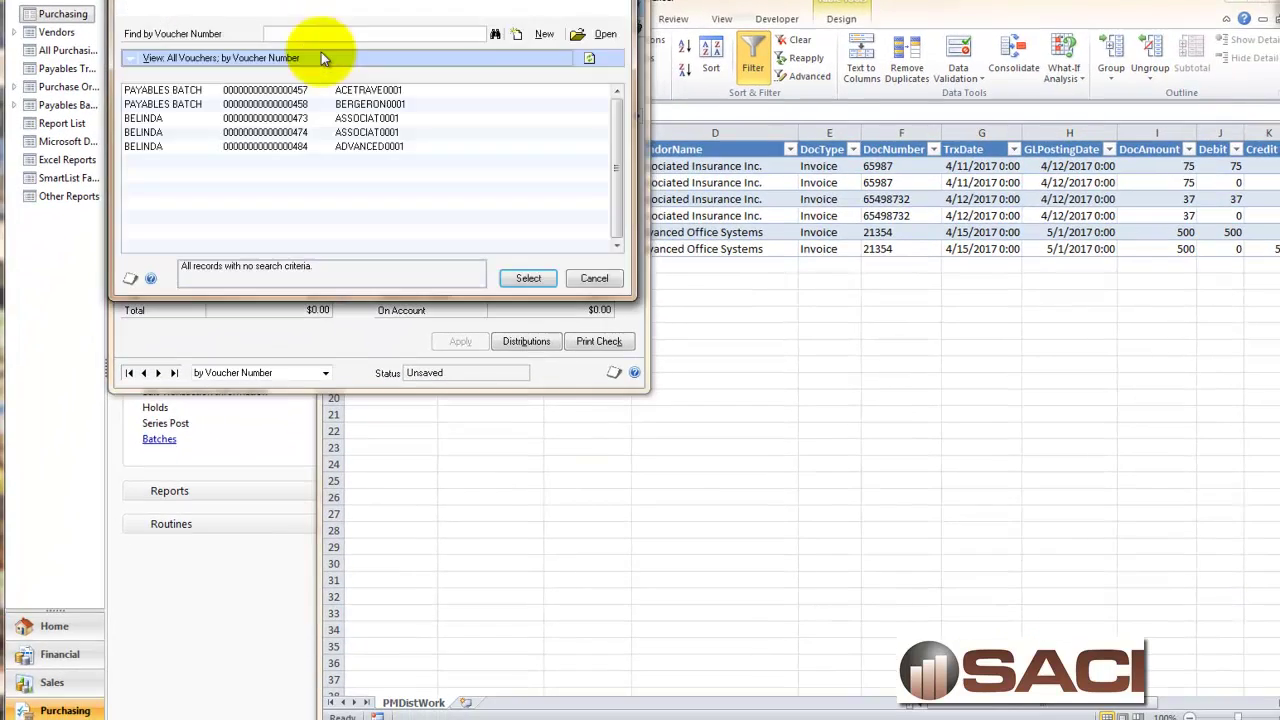
{"action": "double_click", "coordinate": [243, 120]}
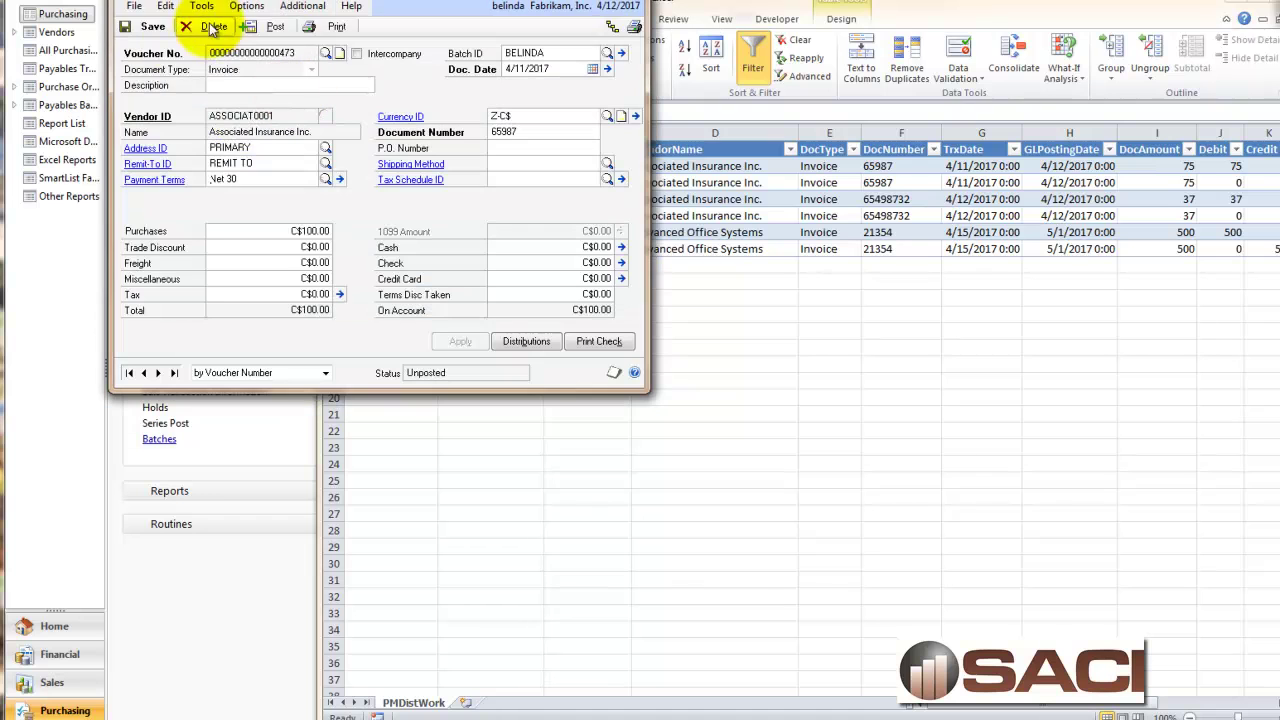
{"action": "left_click", "coordinate": [152, 28]}
{"action": "left_click", "coordinate": [923, 420]}
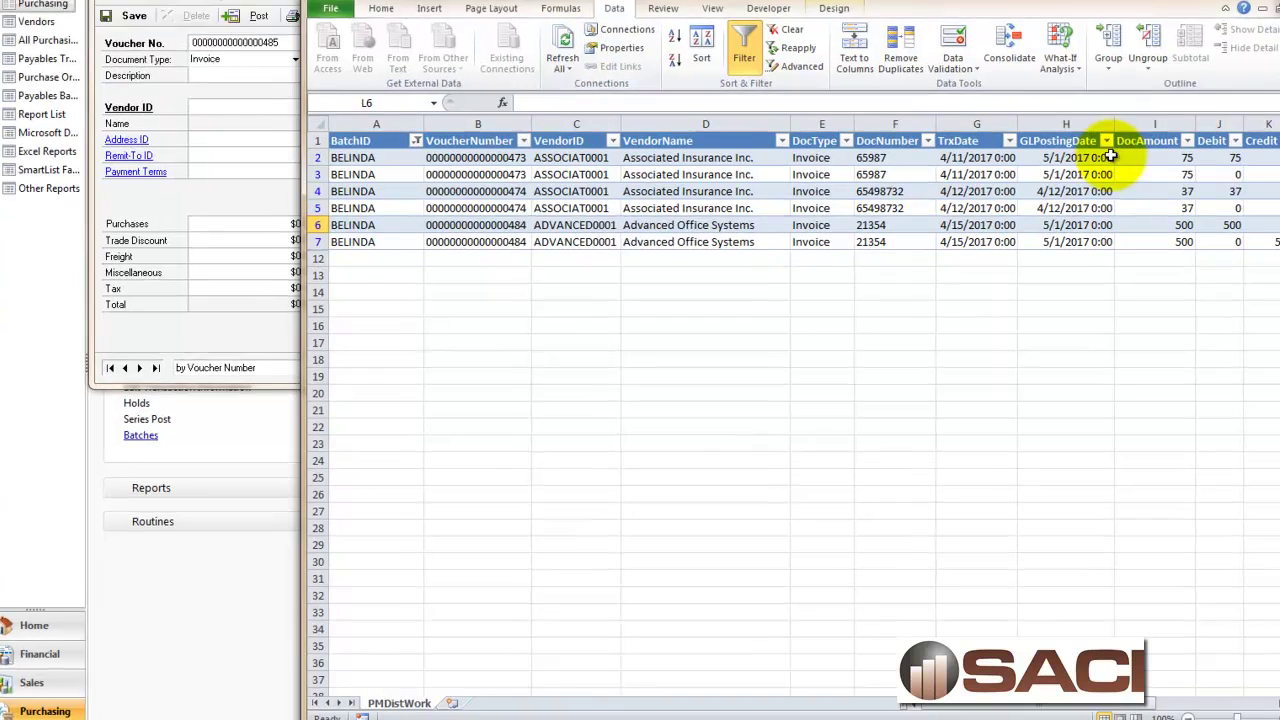
{"action": "left_click_drag", "start_coordinate": [1069, 166], "coordinate": [1086, 180]}
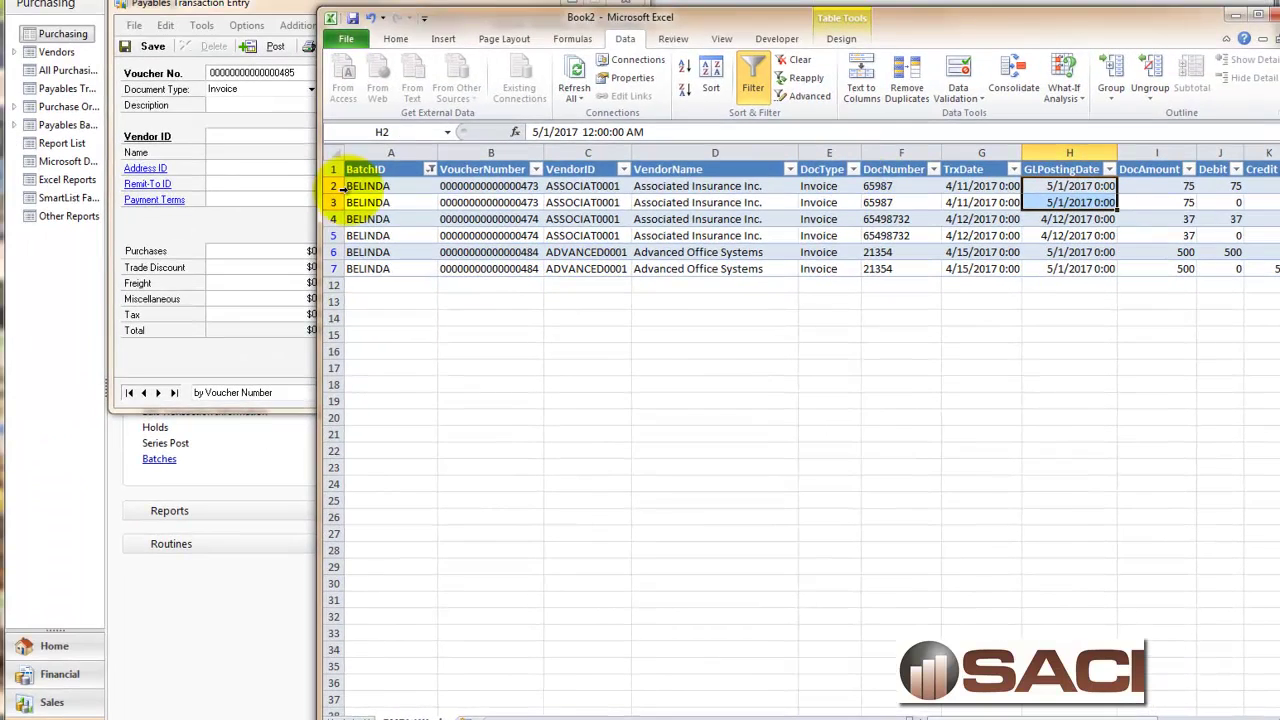
Post the BELINDA batch, cancelling every posting report destination prompt.
{"action": "left_click", "coordinate": [214, 172]}
{"action": "left_click", "coordinate": [622, 76]}
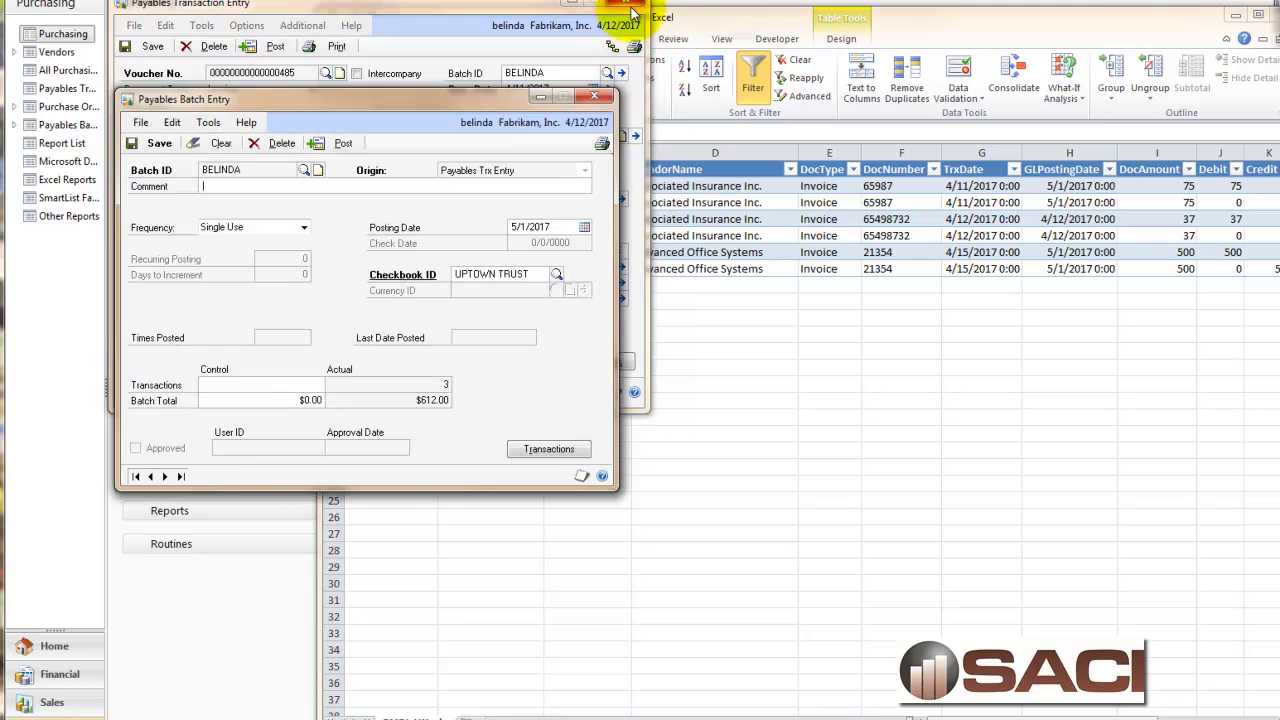
{"action": "left_click", "coordinate": [636, 4]}
{"action": "left_click", "coordinate": [333, 143]}
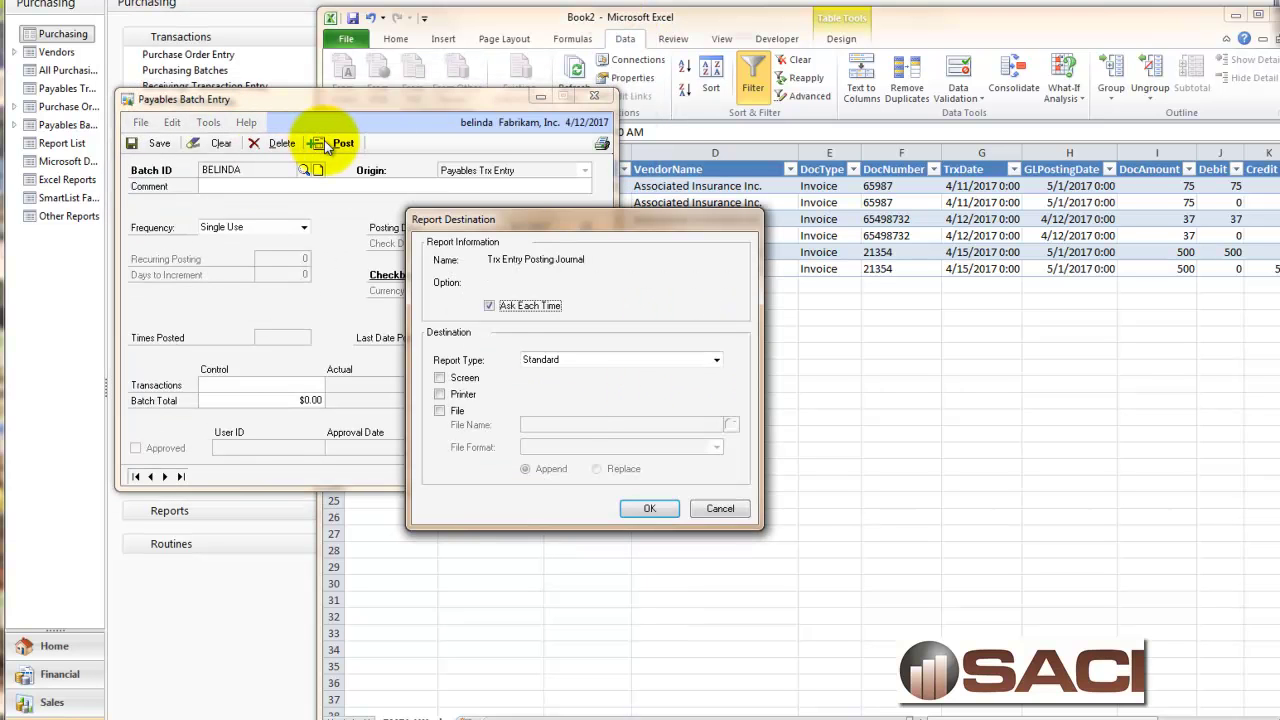
{"action": "left_click", "coordinate": [719, 508]}
{"action": "left_click", "coordinate": [719, 508]}
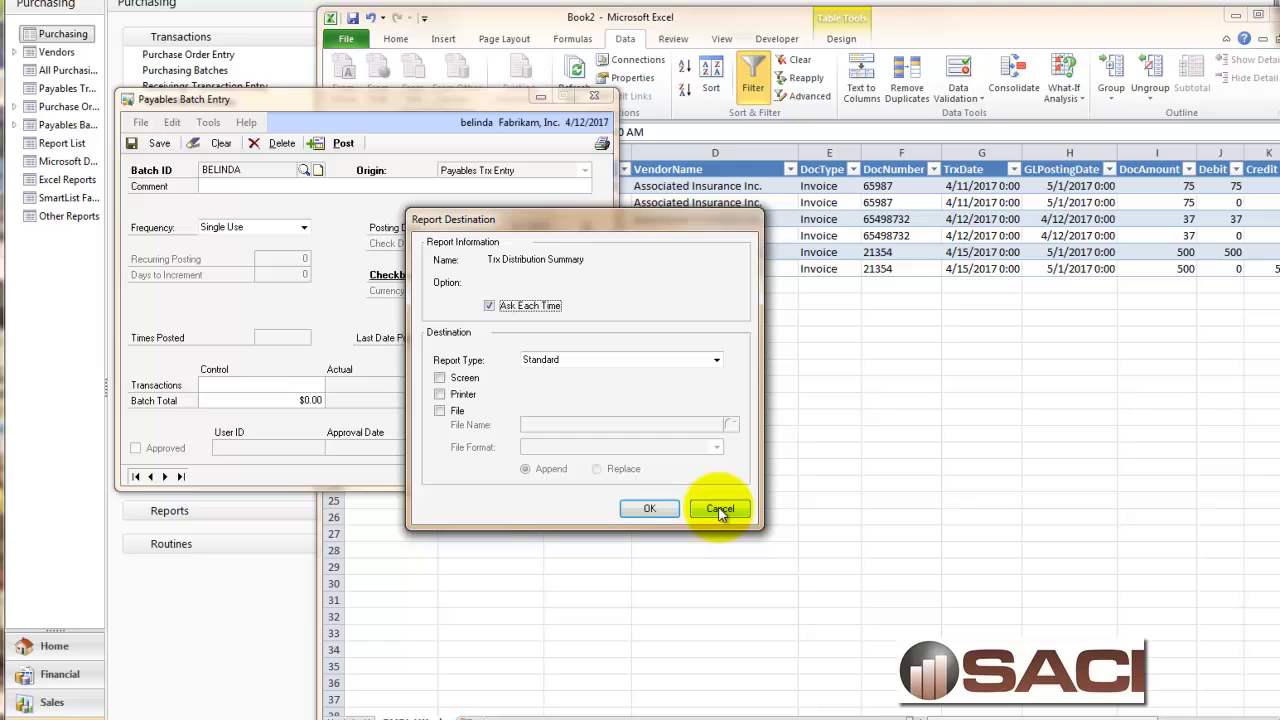
{"action": "left_click", "coordinate": [719, 508]}
{"action": "left_click", "coordinate": [719, 508]}
{"action": "left_click", "coordinate": [719, 508]}
{"action": "left_click", "coordinate": [719, 508]}
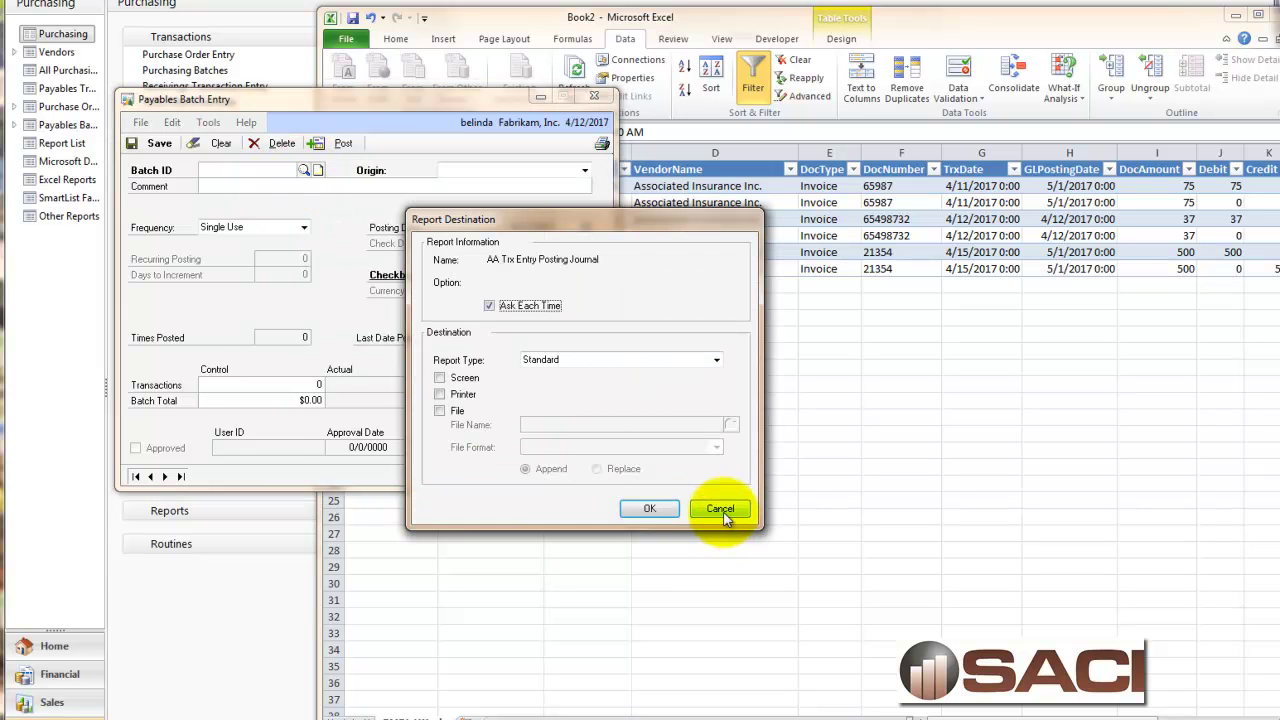
{"action": "left_click", "coordinate": [721, 508]}
Confirm BELINDA no longer appears in the payables batch list, leaving PAYABLES BATCH.
{"action": "left_click", "coordinate": [304, 170]}
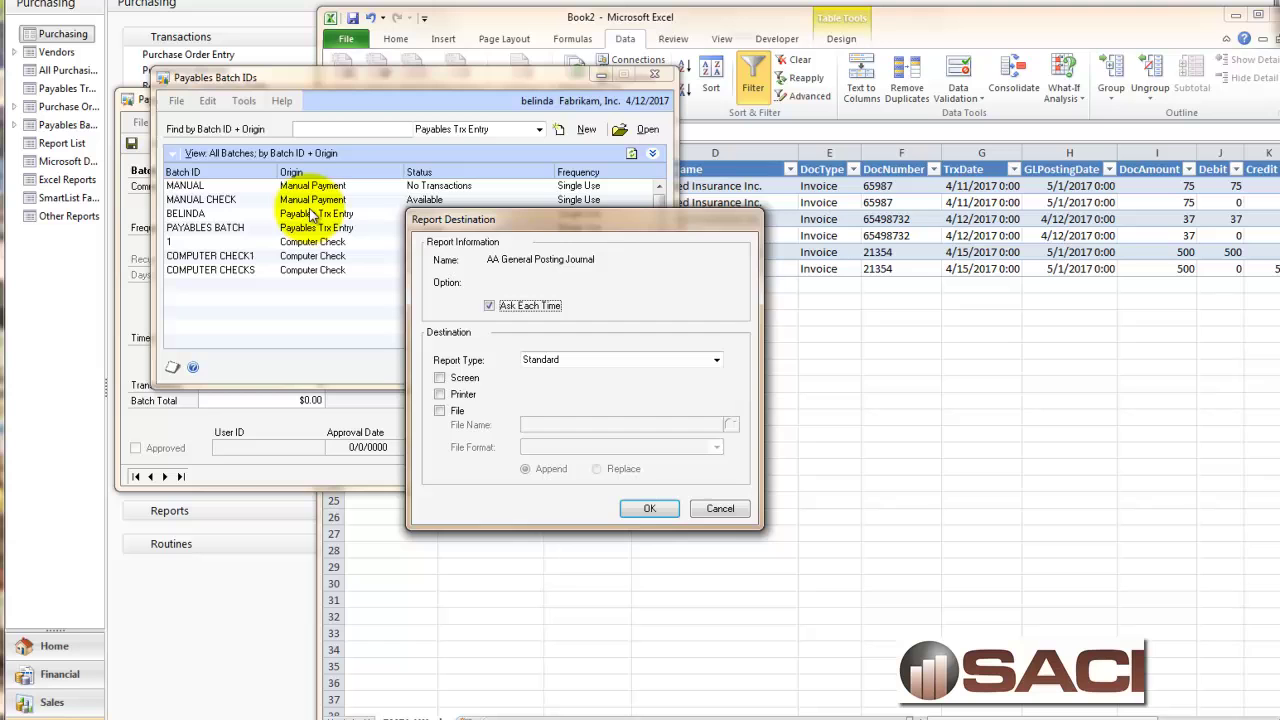
{"action": "left_click", "coordinate": [650, 509]}
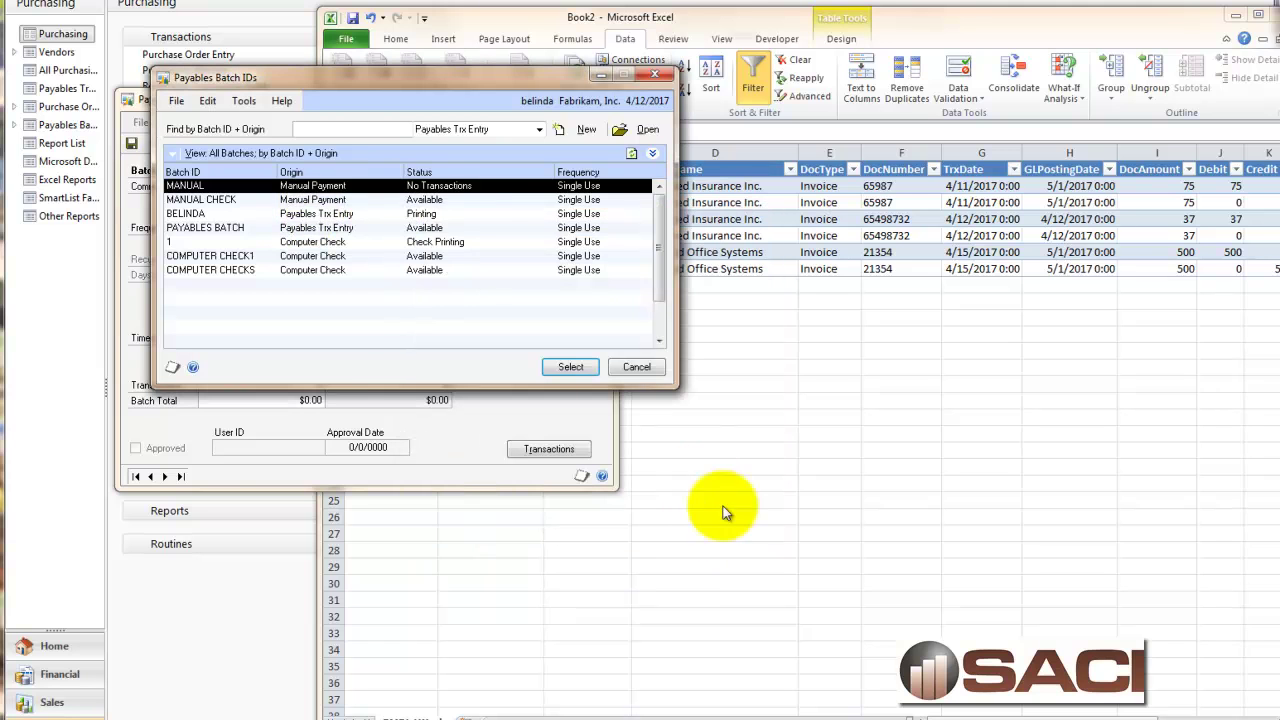
{"action": "left_click", "coordinate": [309, 216]}
{"action": "left_click", "coordinate": [572, 430]}
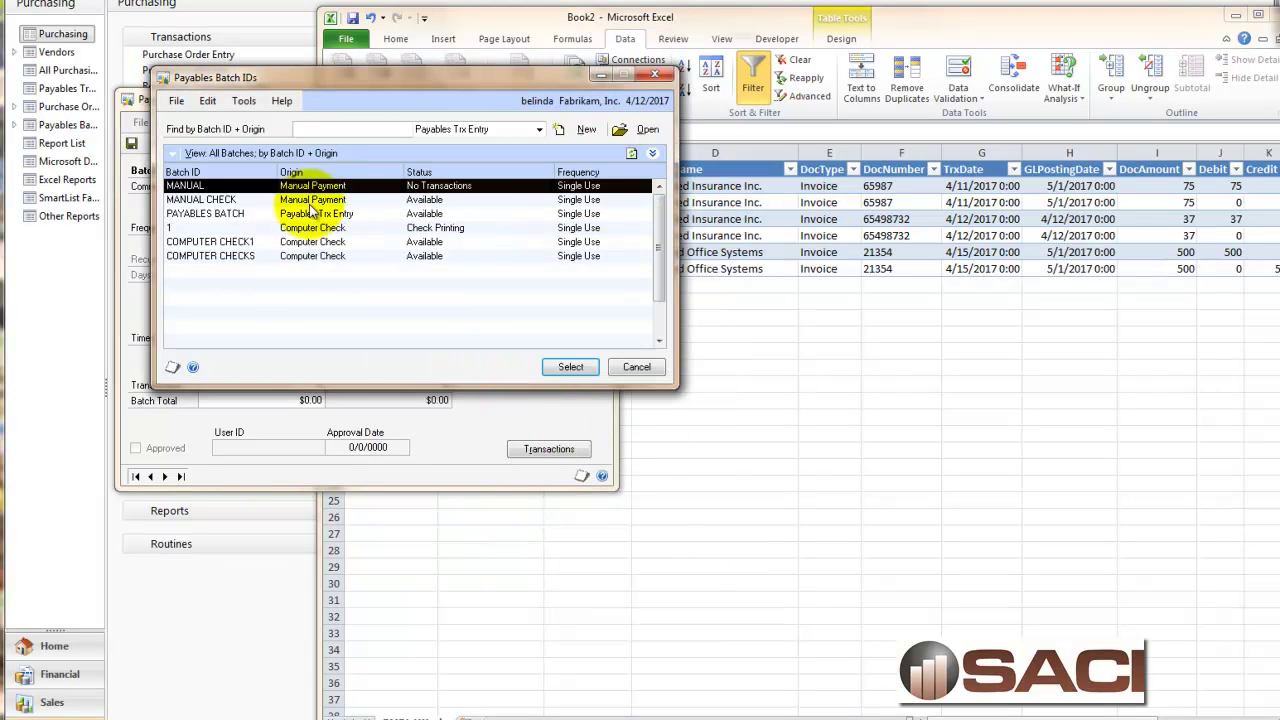
{"action": "left_click", "coordinate": [272, 214]}
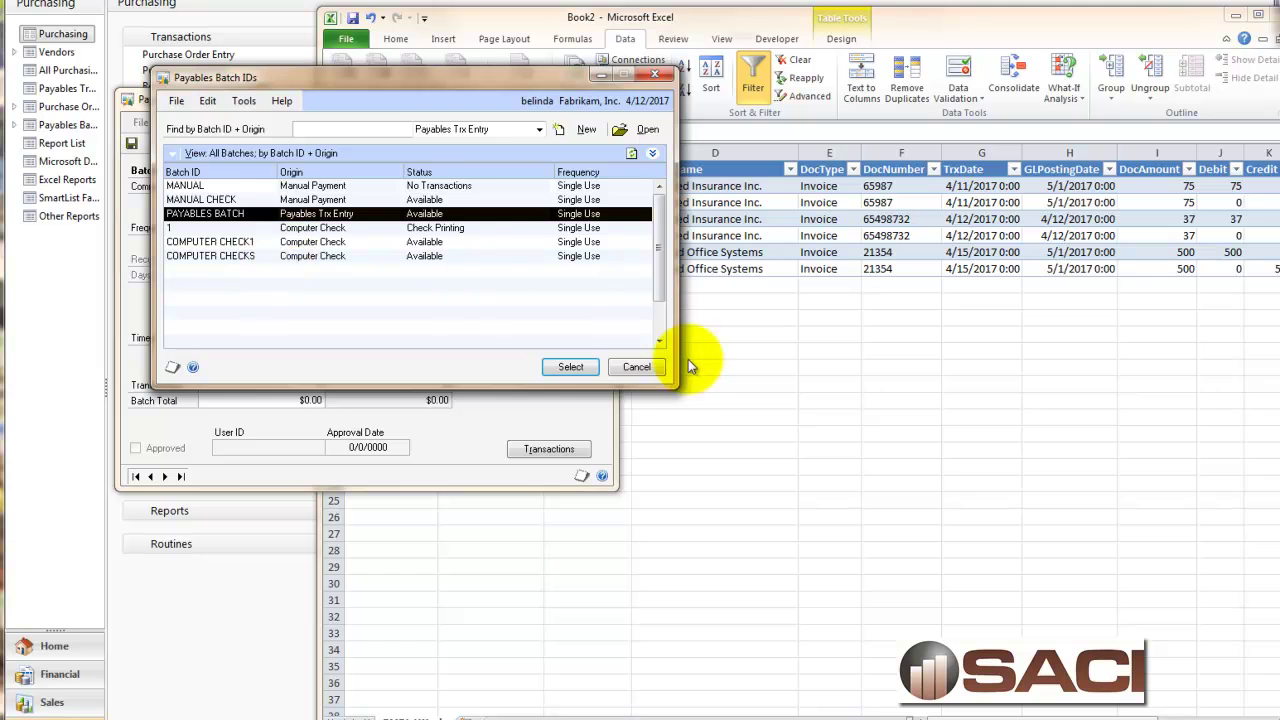
{"action": "left_click", "coordinate": [636, 367]}
Clear the BatchID filter to show all batches, refresh the table, then close Excel without saving.
{"action": "left_click", "coordinate": [890, 388]}
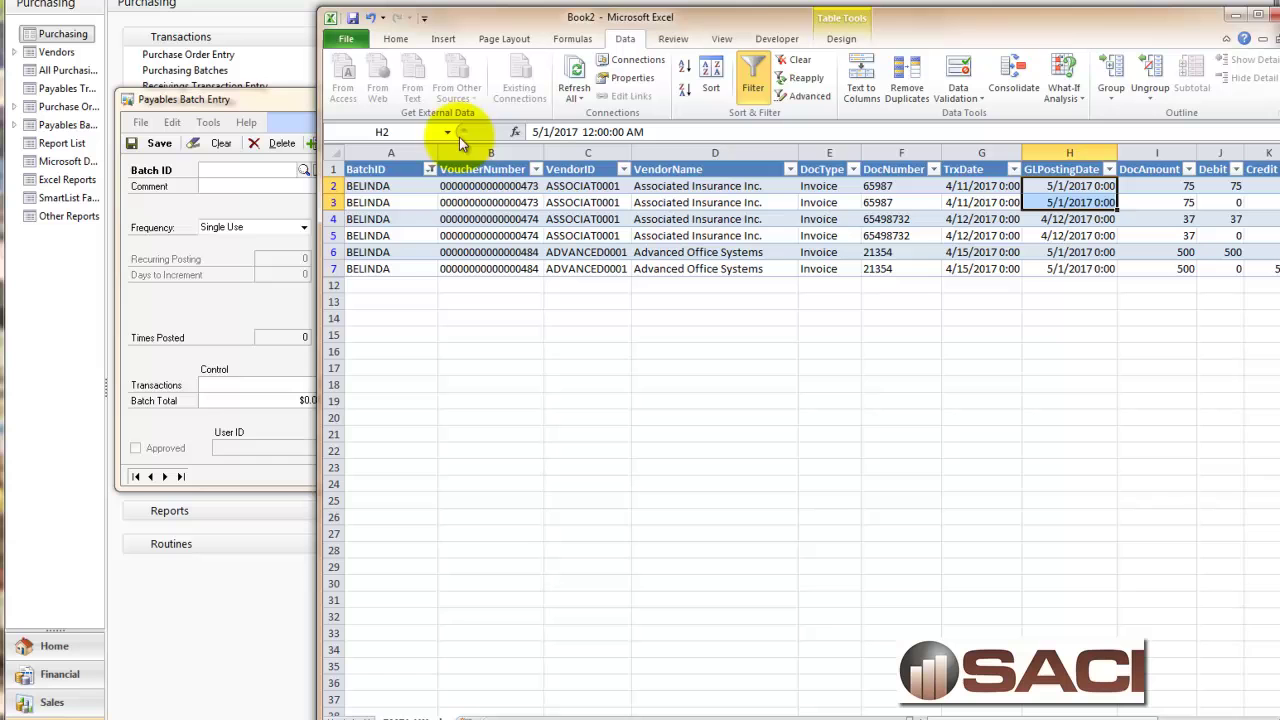
{"action": "left_click", "coordinate": [430, 169]}
{"action": "left_click", "coordinate": [265, 321]}
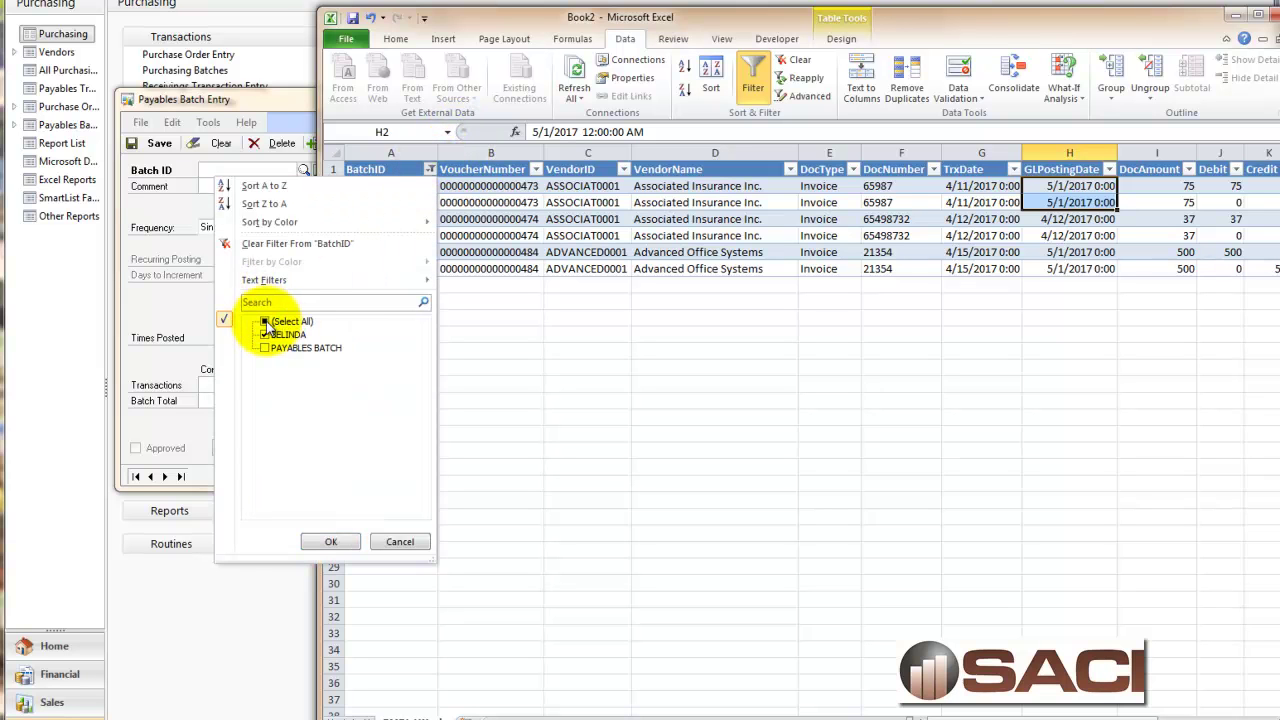
{"action": "left_click", "coordinate": [326, 541]}
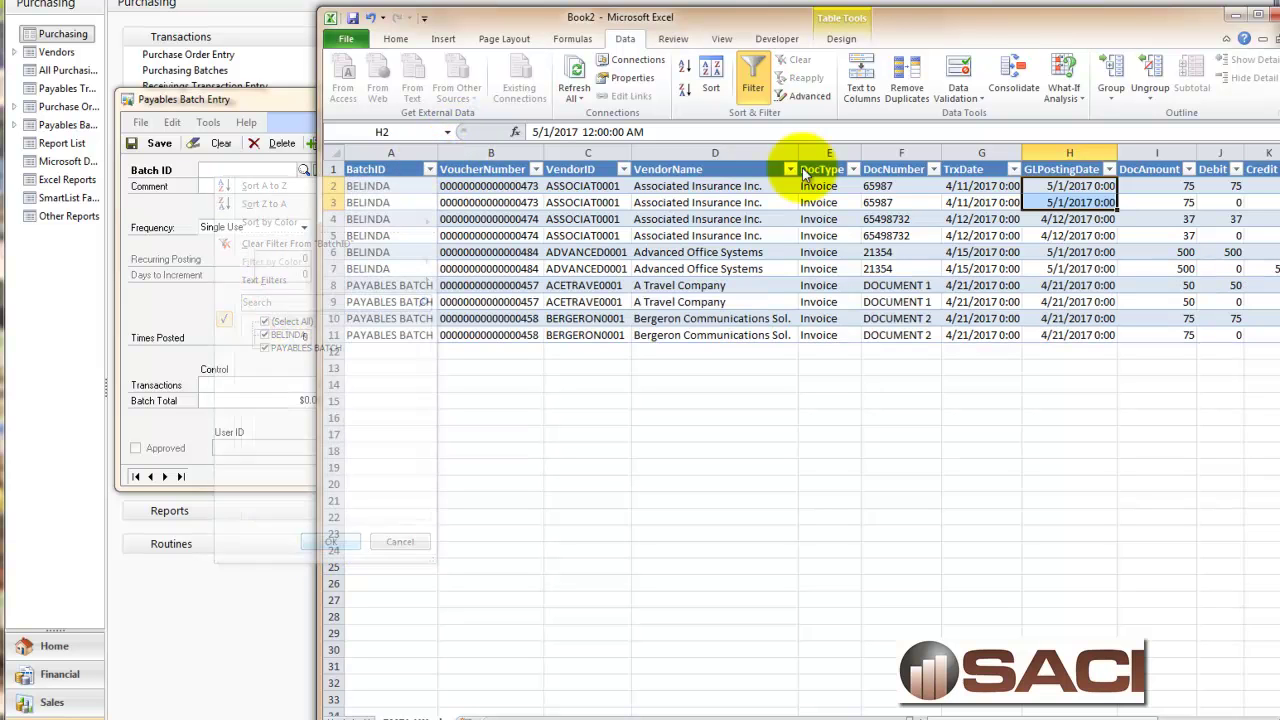
{"action": "left_click", "coordinate": [572, 76]}
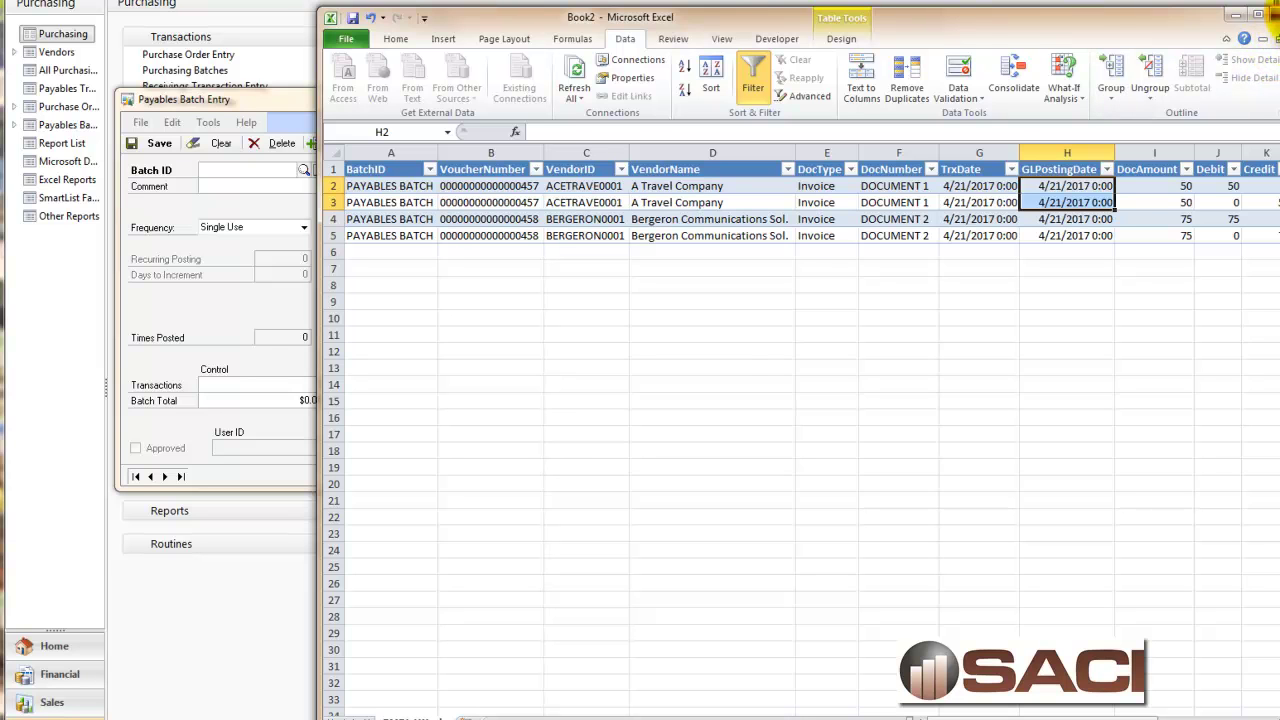
{"action": "left_click", "coordinate": [1268, 12]}
{"action": "left_click", "coordinate": [586, 397]}
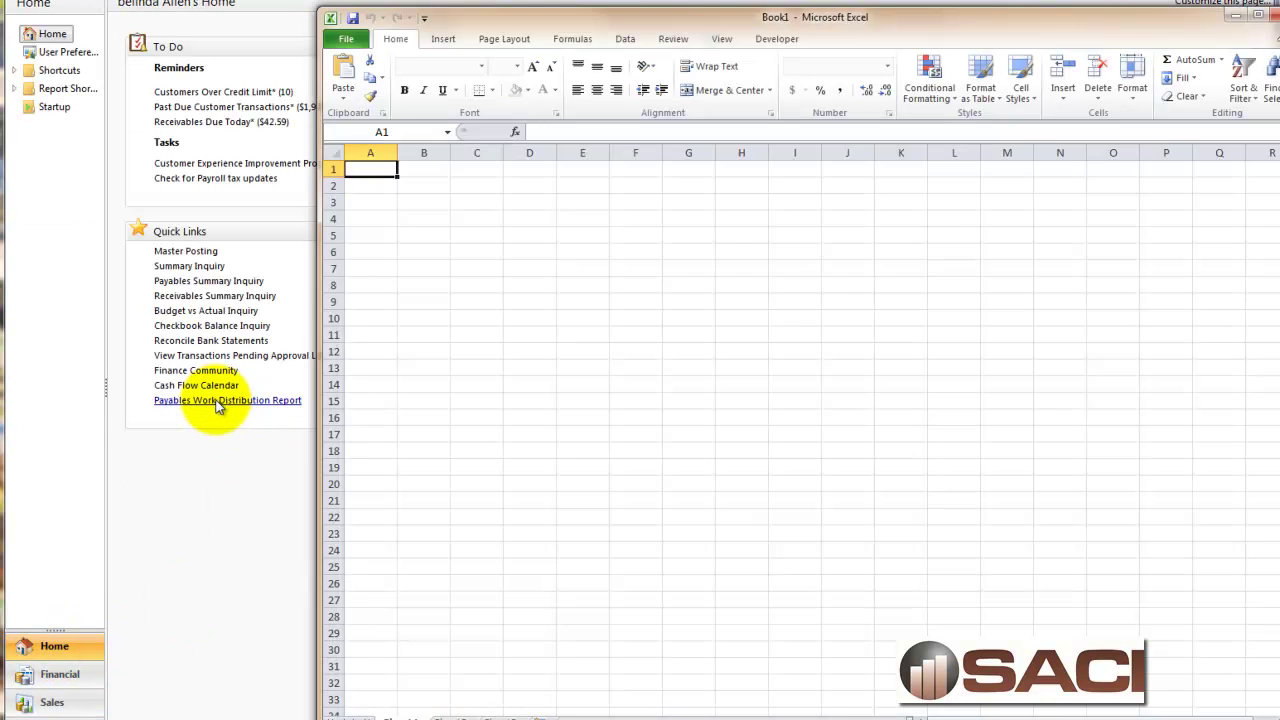
Enter the SQL Server password to load the Payables Work Distribution Report data into Excel.
{"action": "type", "text": "*"}
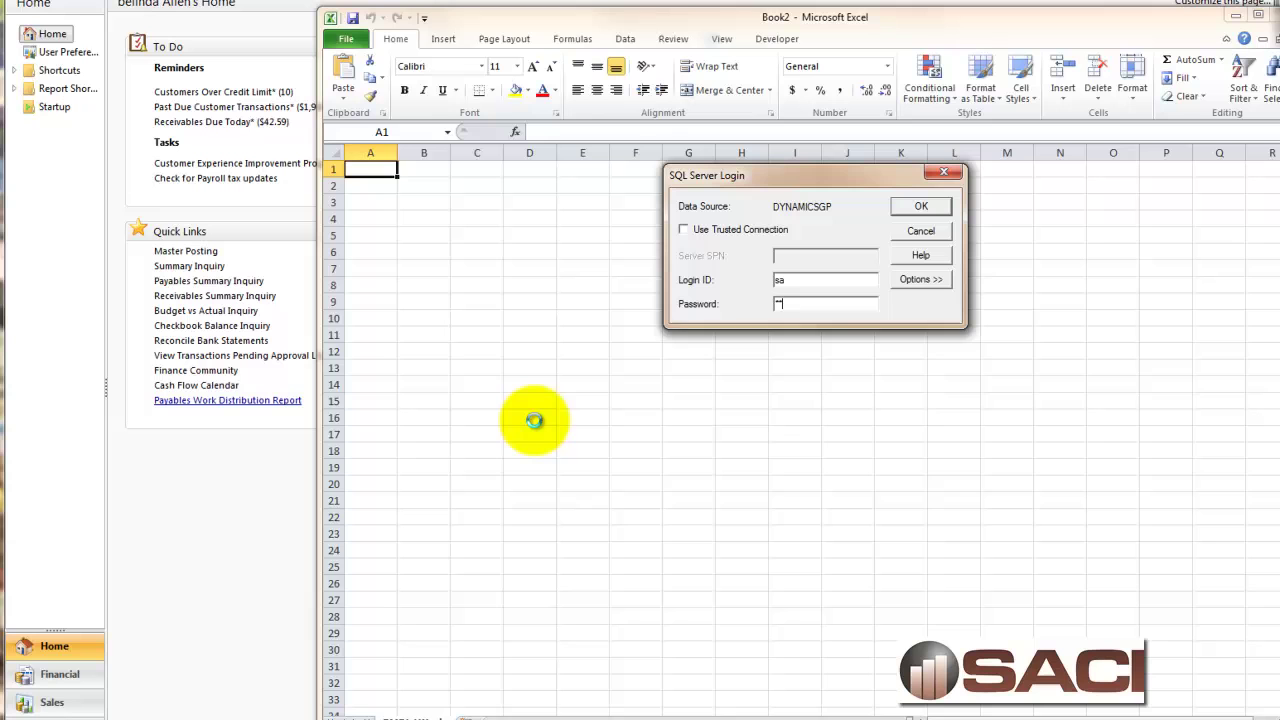
{"action": "key", "text": "Return"}
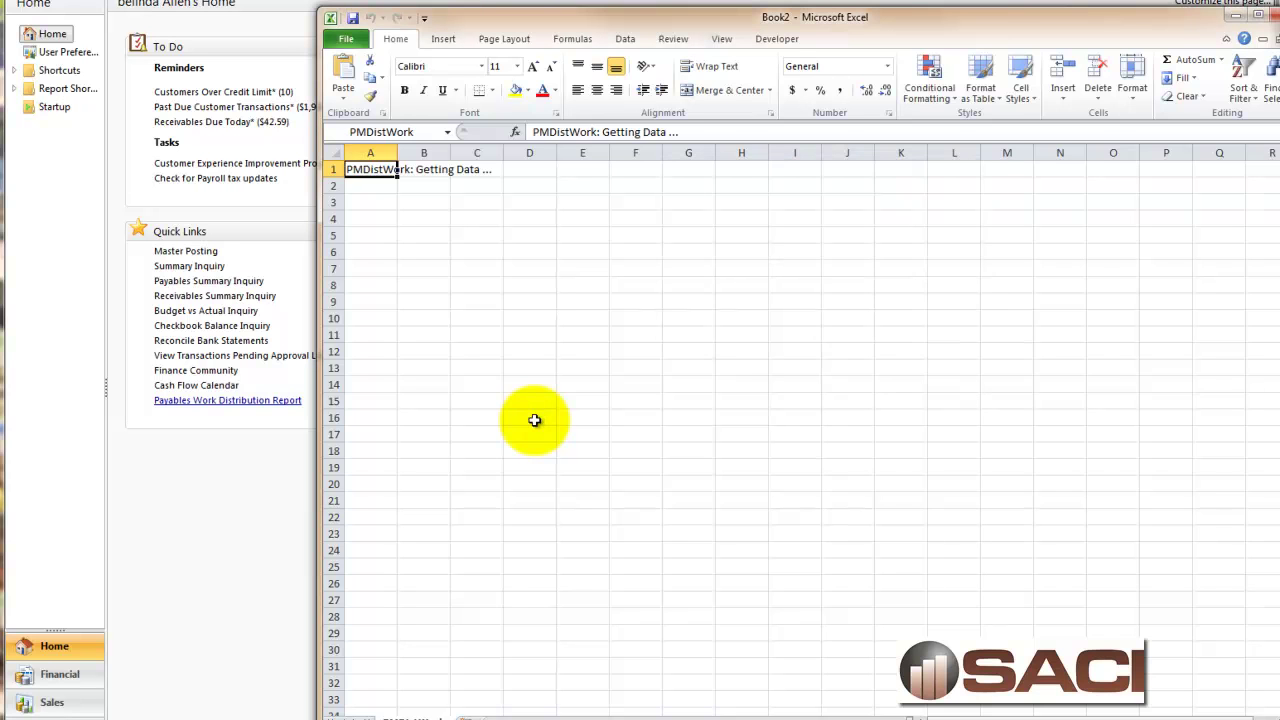